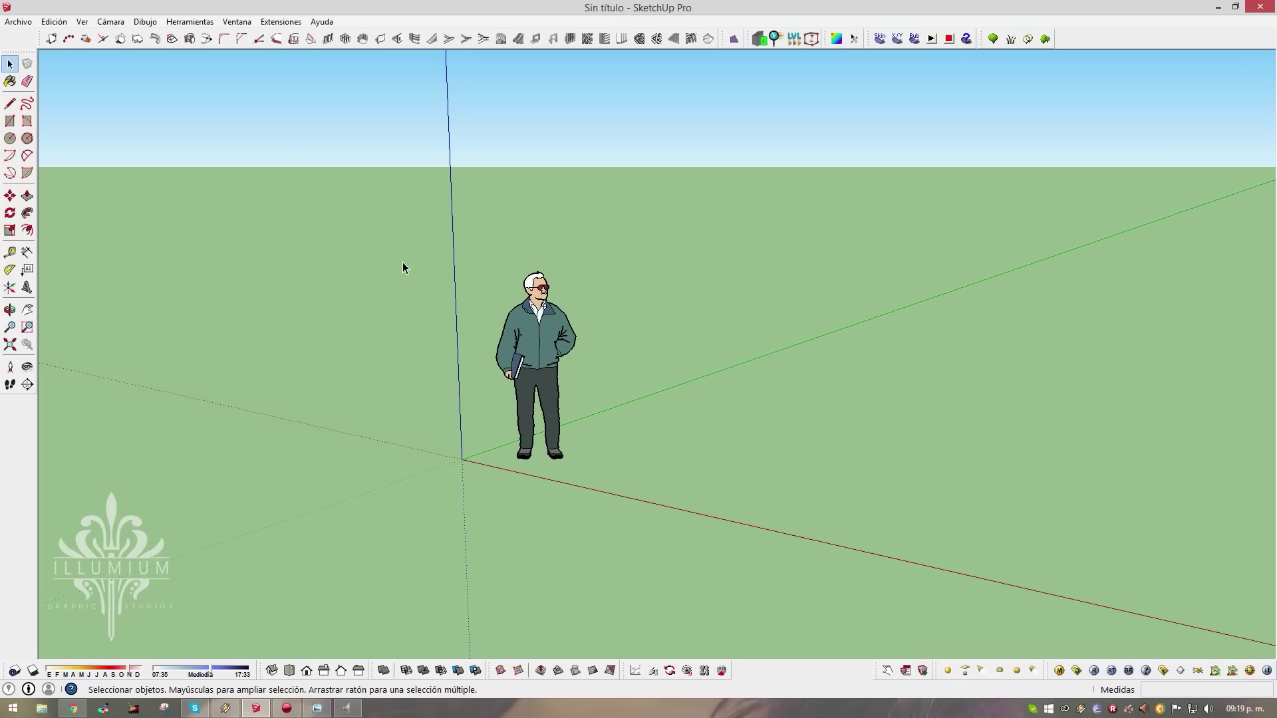
Draw a 1 m by 1 m rectangle starting at the axes origin
click(10, 121)
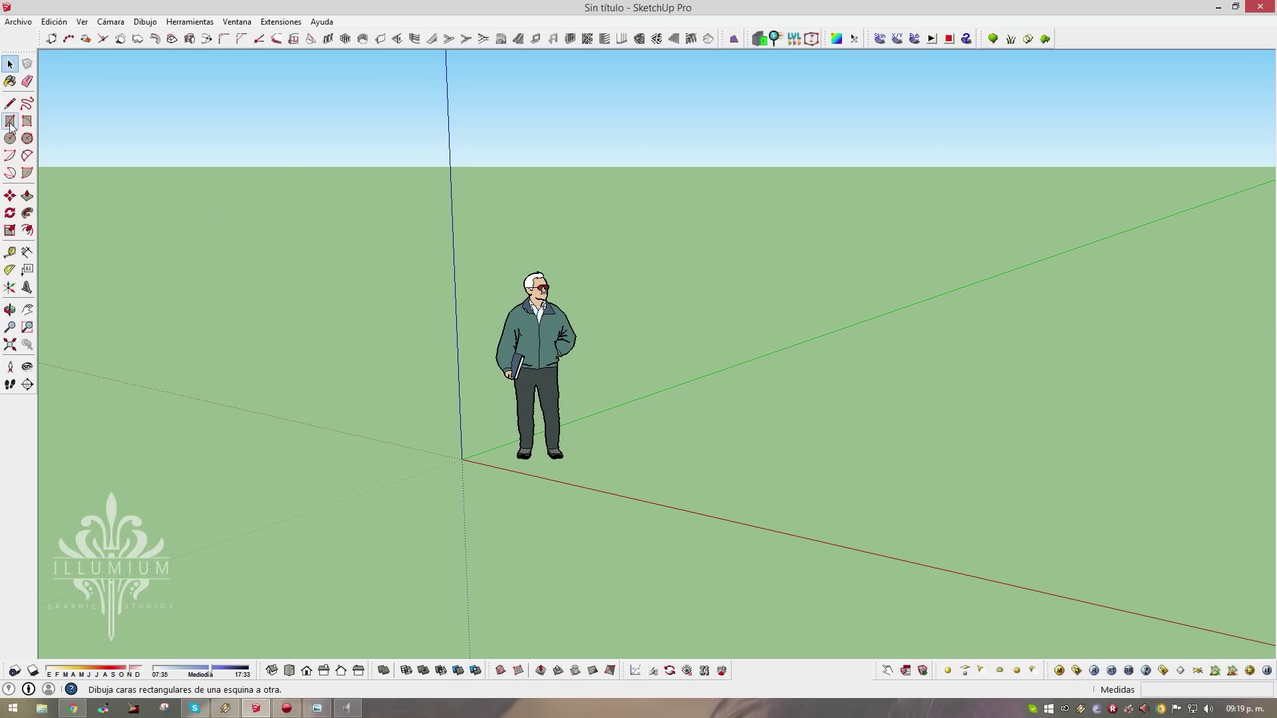
click(462, 459)
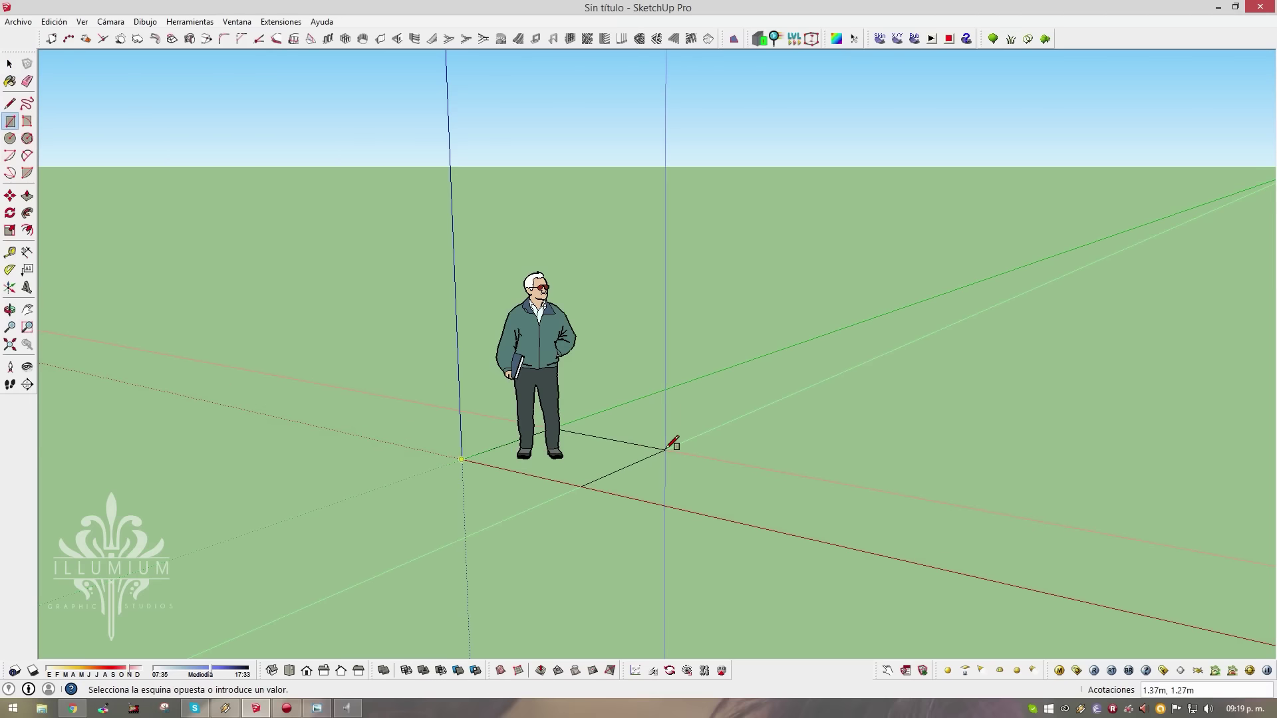
text(1,1)
key(Return)
key(space)
Extrude the square face into a slab about 0.10 m thick
middle_drag(528, 427, 512, 465)
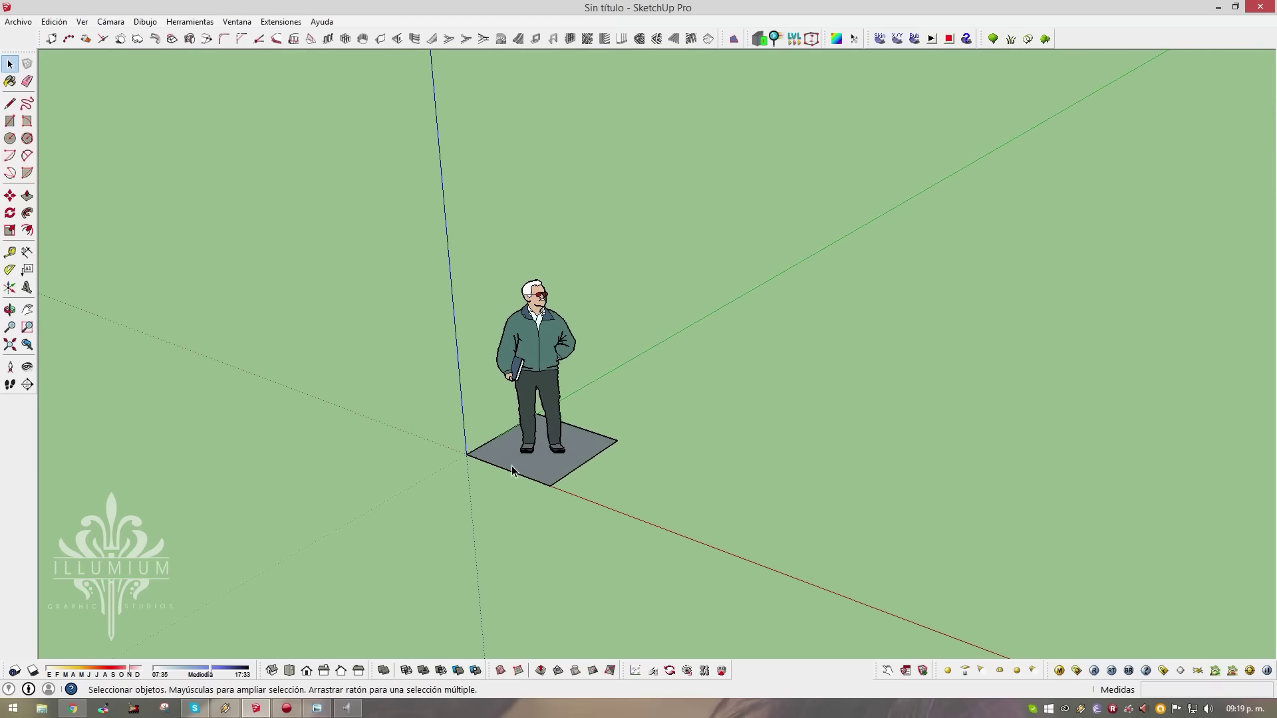
scroll(516, 464, up, 3)
click(563, 469)
key(p)
click(573, 468)
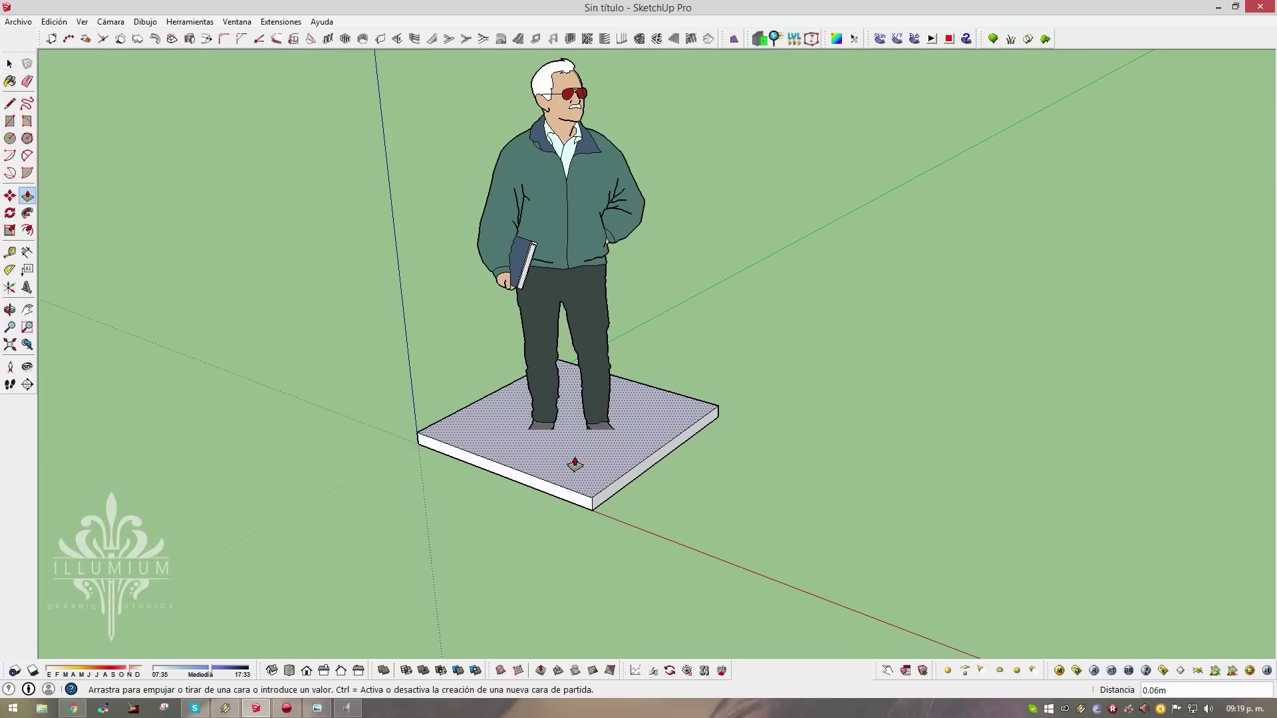
click(576, 457)
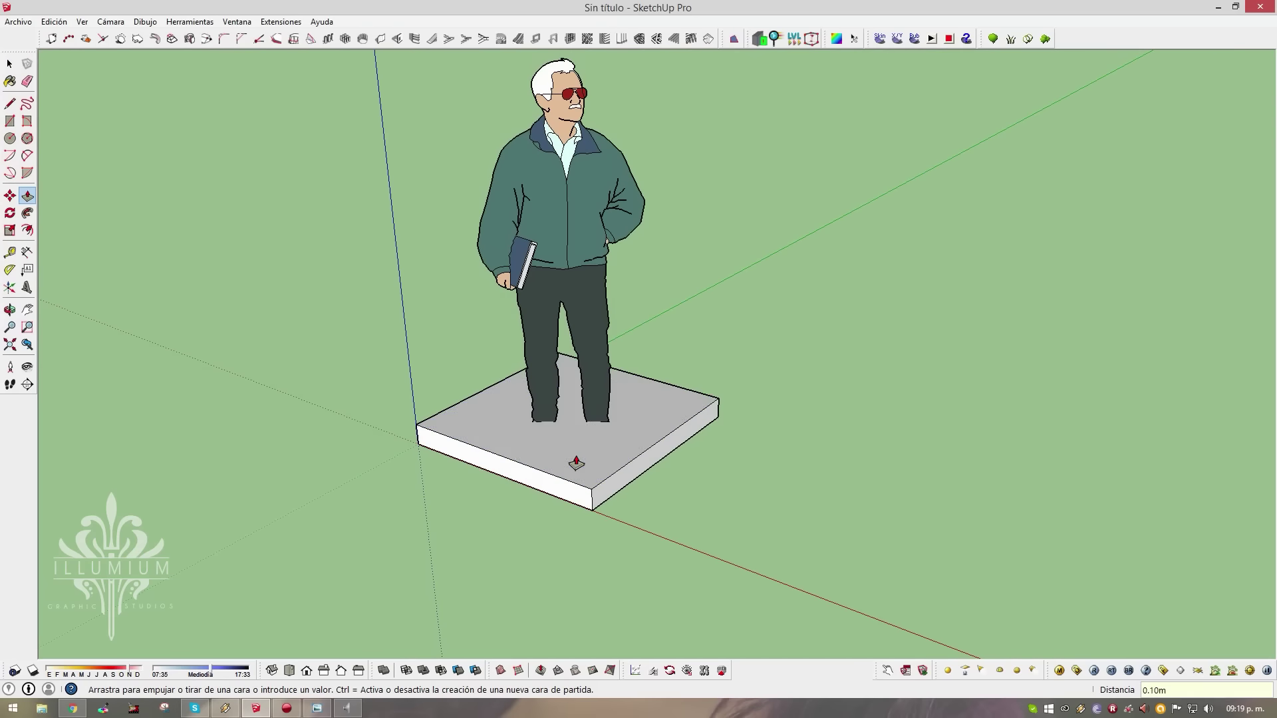
key(space)
Move the man figure up so he stands on top of the slab
click(591, 368)
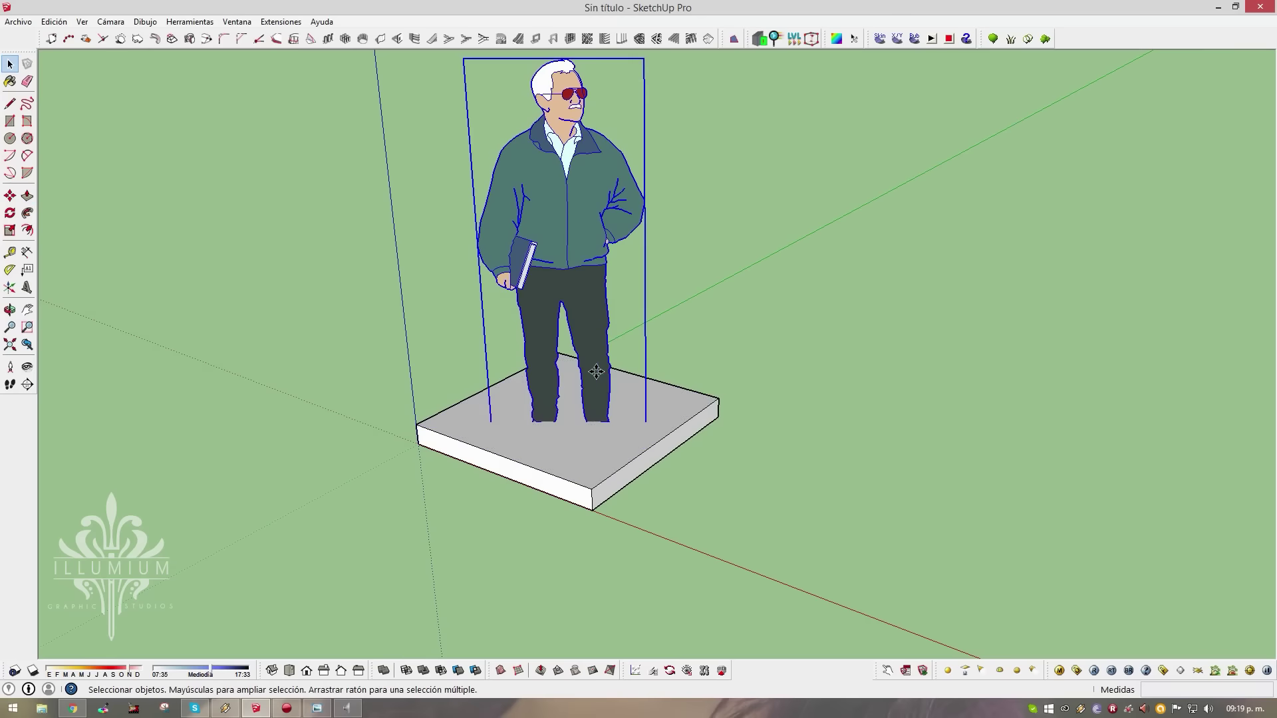
key(m)
click(591, 366)
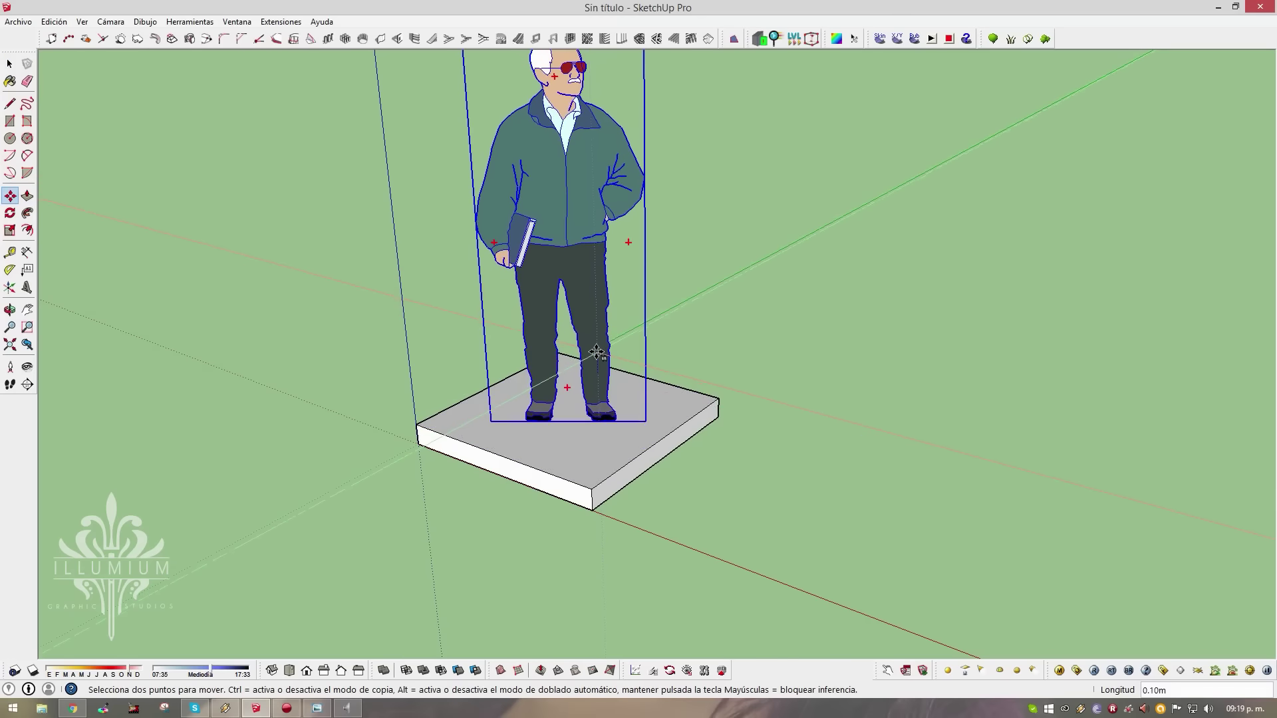
click(470, 428)
middle_drag(469, 428, 494, 422)
key(space)
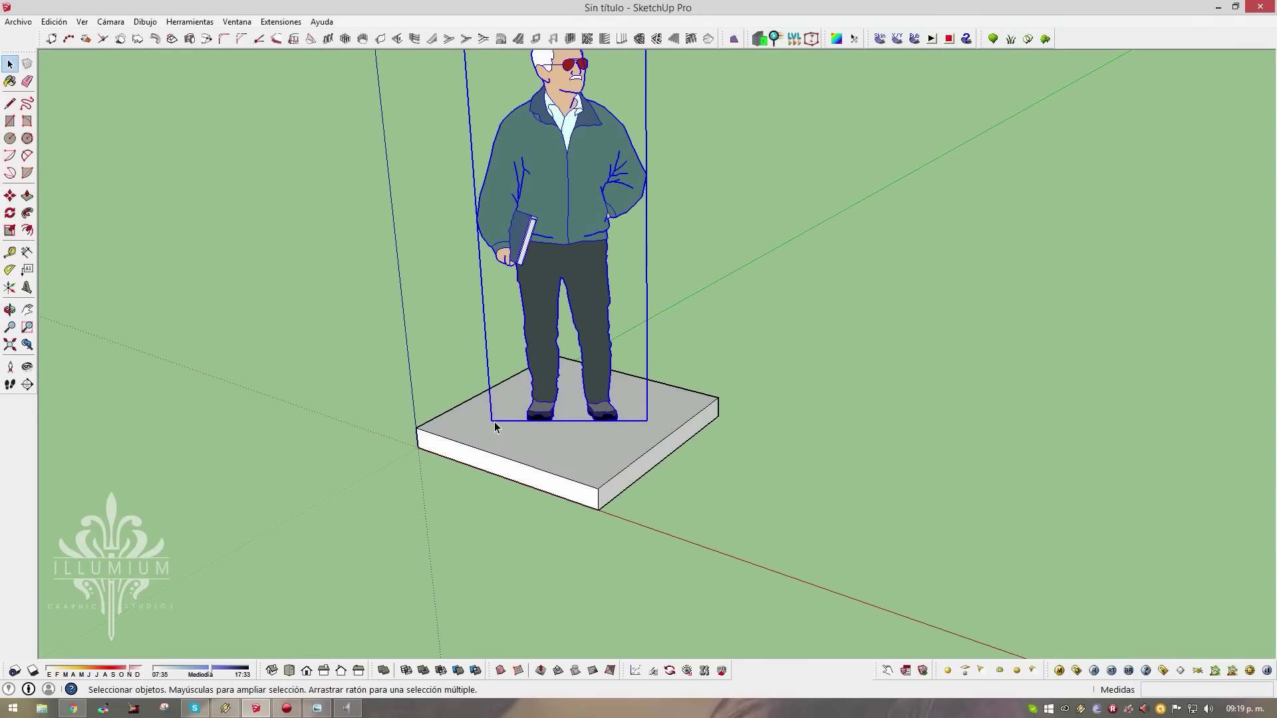
scroll(544, 388, up, 3)
Paint the slab's sides with the bark texture from Vegetación
key(b)
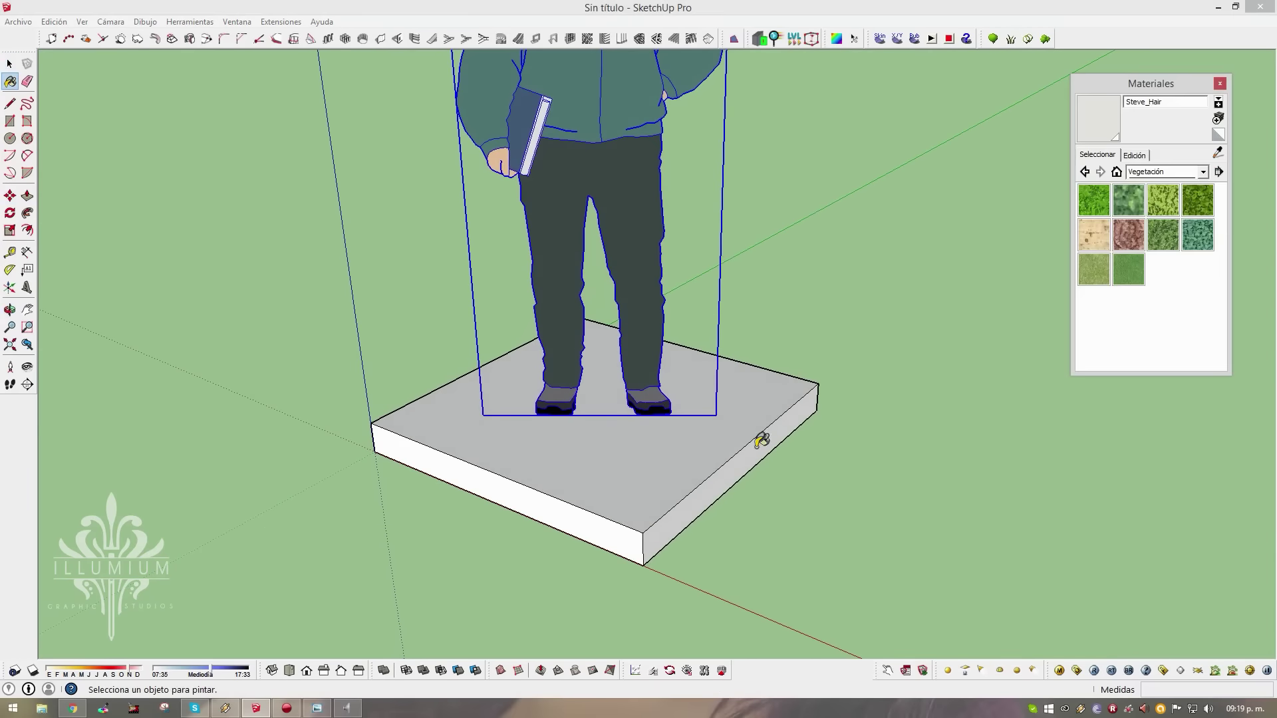
click(731, 479)
click(621, 526)
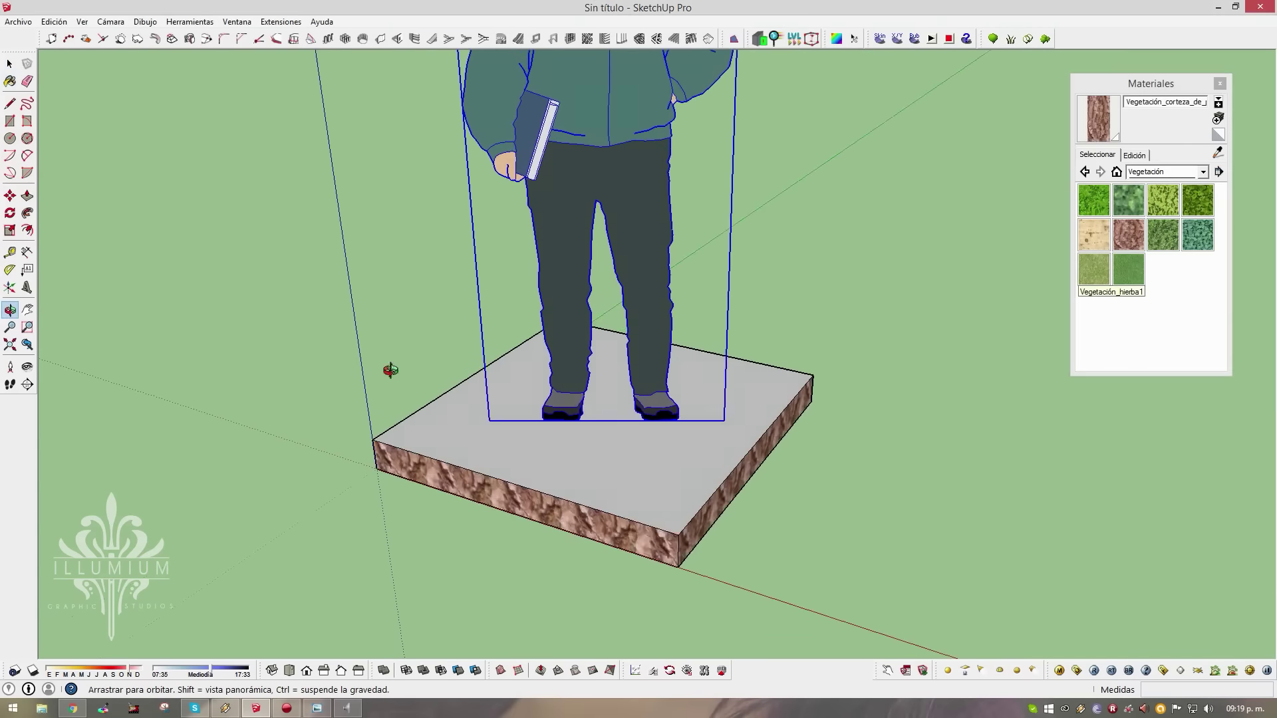
middle_drag(387, 365, 791, 442)
click(692, 451)
click(621, 436)
mouse_move(621, 436)
middle_down()
mouse_move(422, 464)
mouse_move(966, 236)
middle_up()
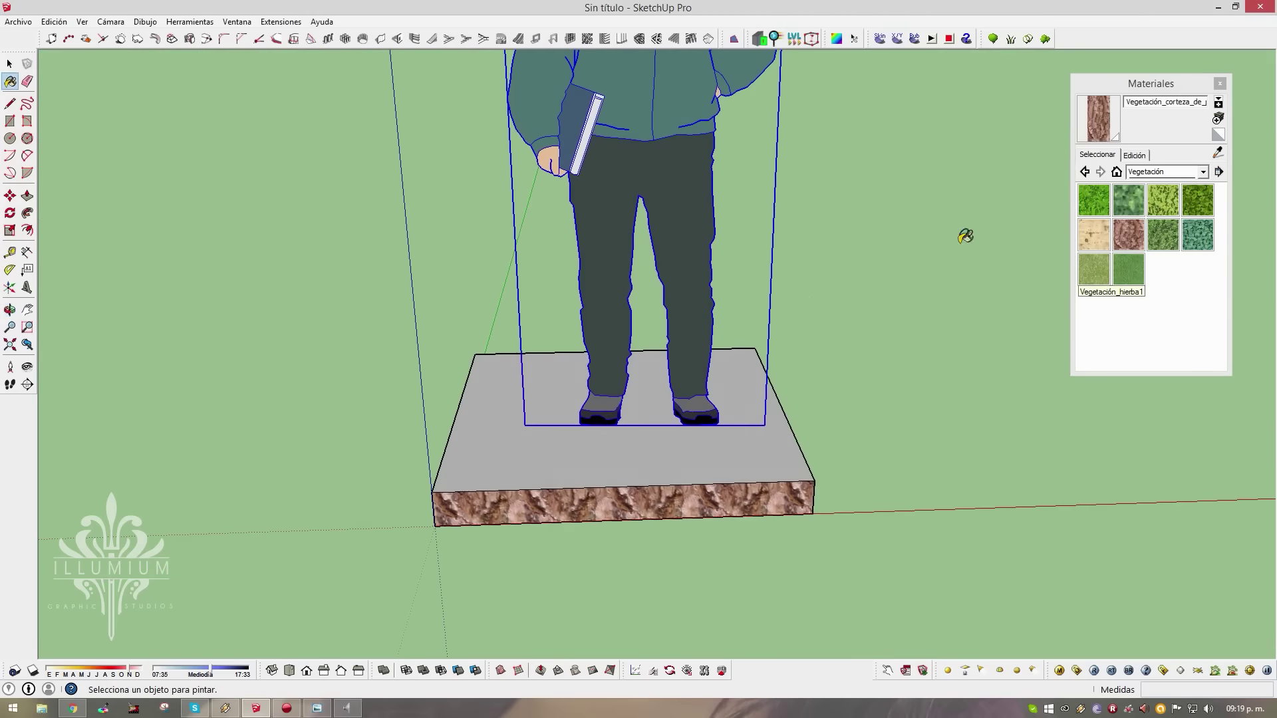
Paint the slab's top face with the green Vegetación_borrosa7 texture
click(1197, 199)
click(764, 404)
middle_drag(763, 405, 599, 372)
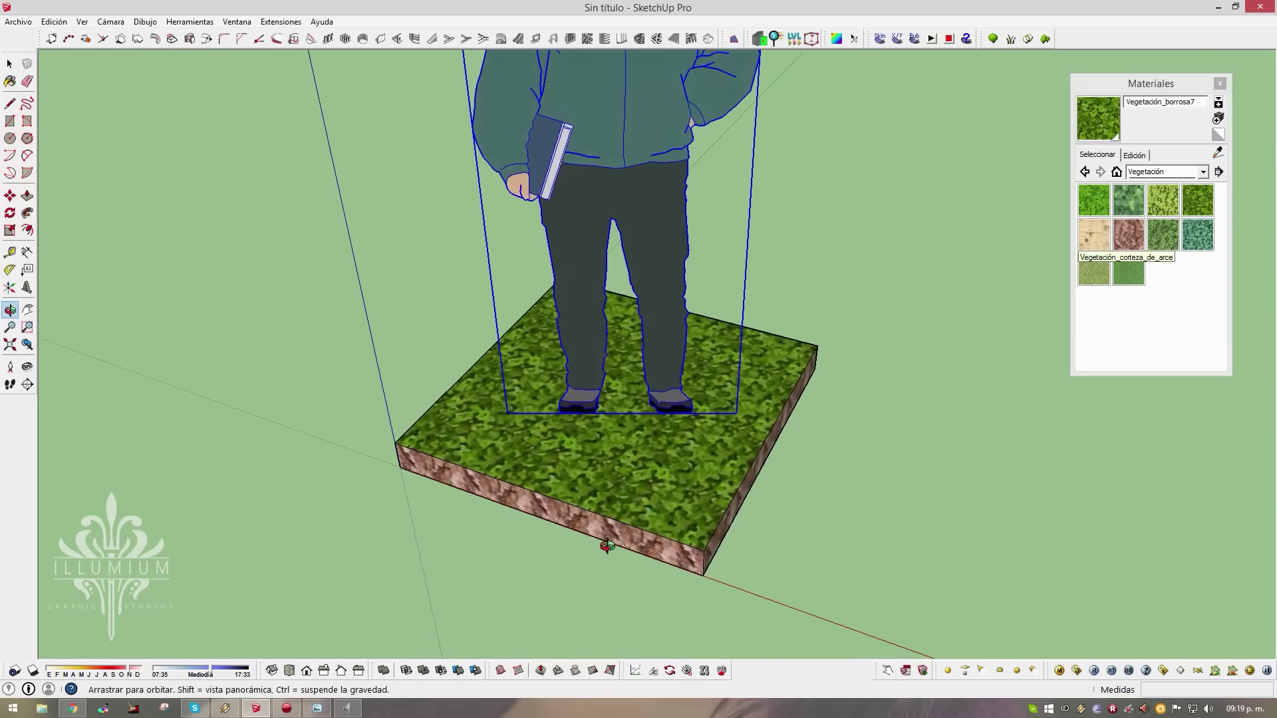
scroll(579, 365, down, 3)
key(space)
scroll(609, 407, up, 3)
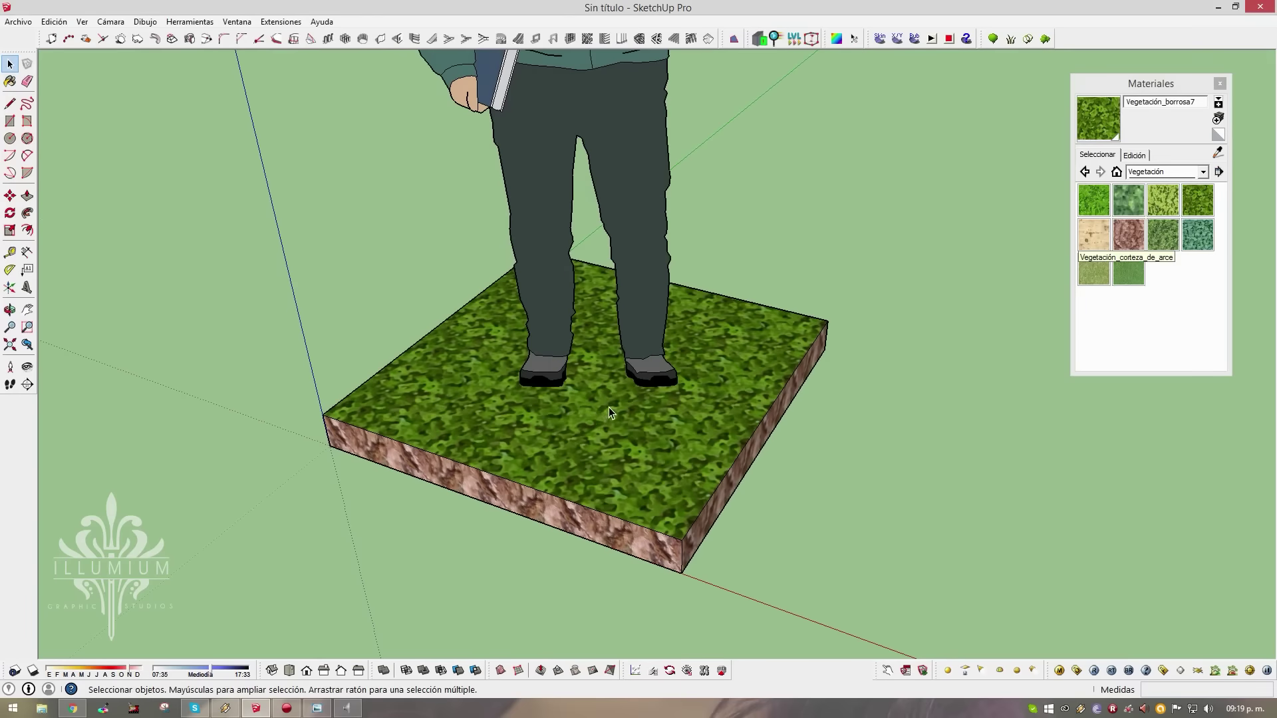
Orbit and pan to frame the whole figure and its textured base
middle_drag(609, 407, 562, 362)
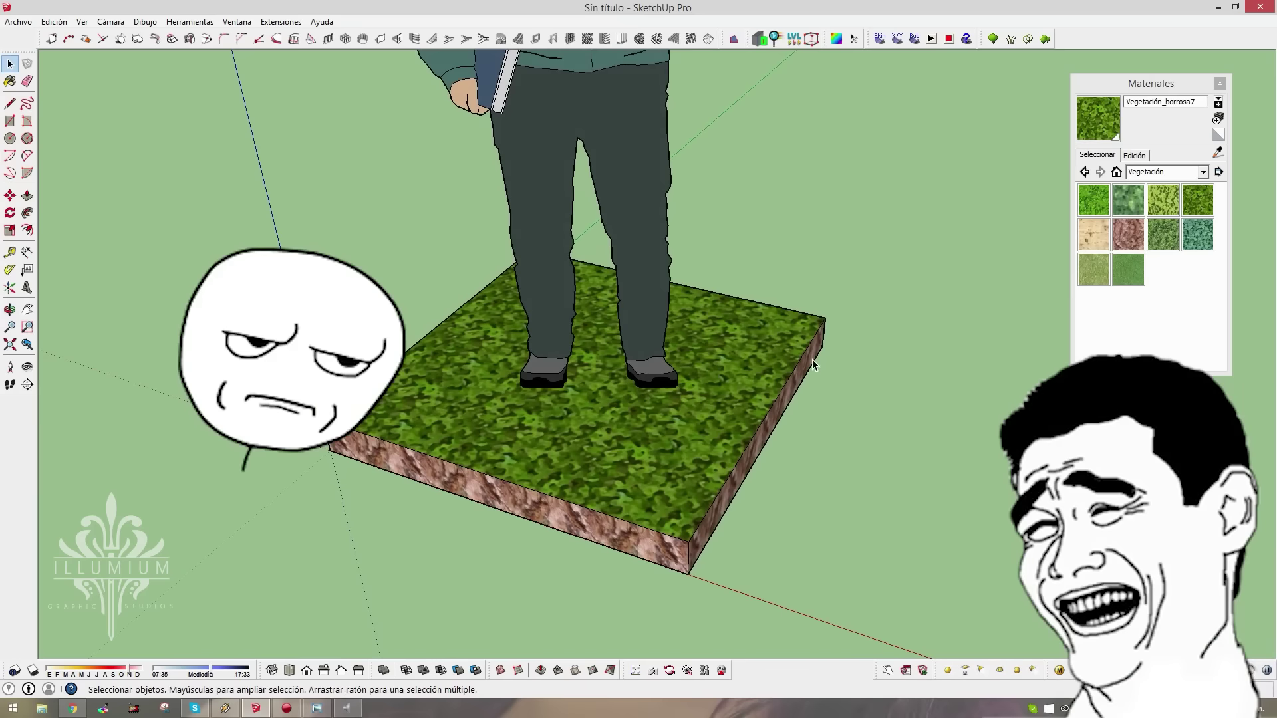
scroll(817, 363, down, 3)
shift+middle_drag(658, 326, 474, 322)
drag(474, 322, 607, 428)
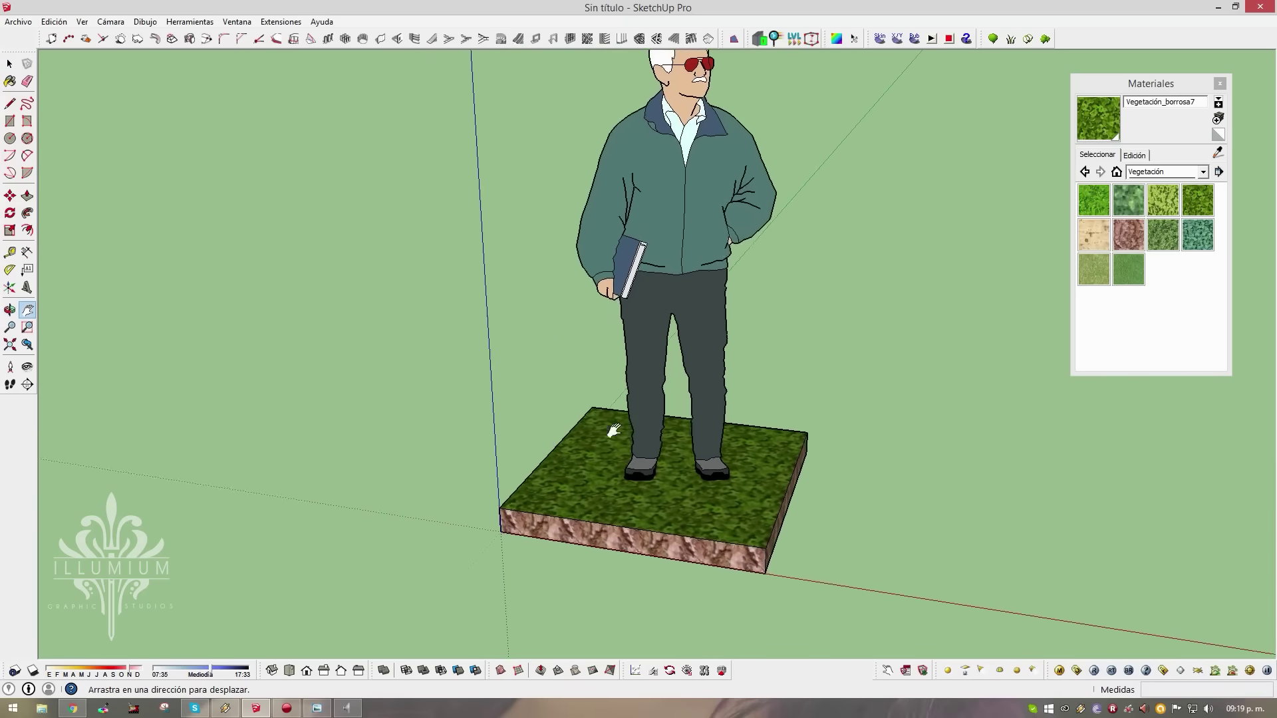
scroll(598, 445, down, 2)
Make the grass-topped slab a component and float the 3DArcStudio toolbar off the top row
scroll(585, 464, up, 2)
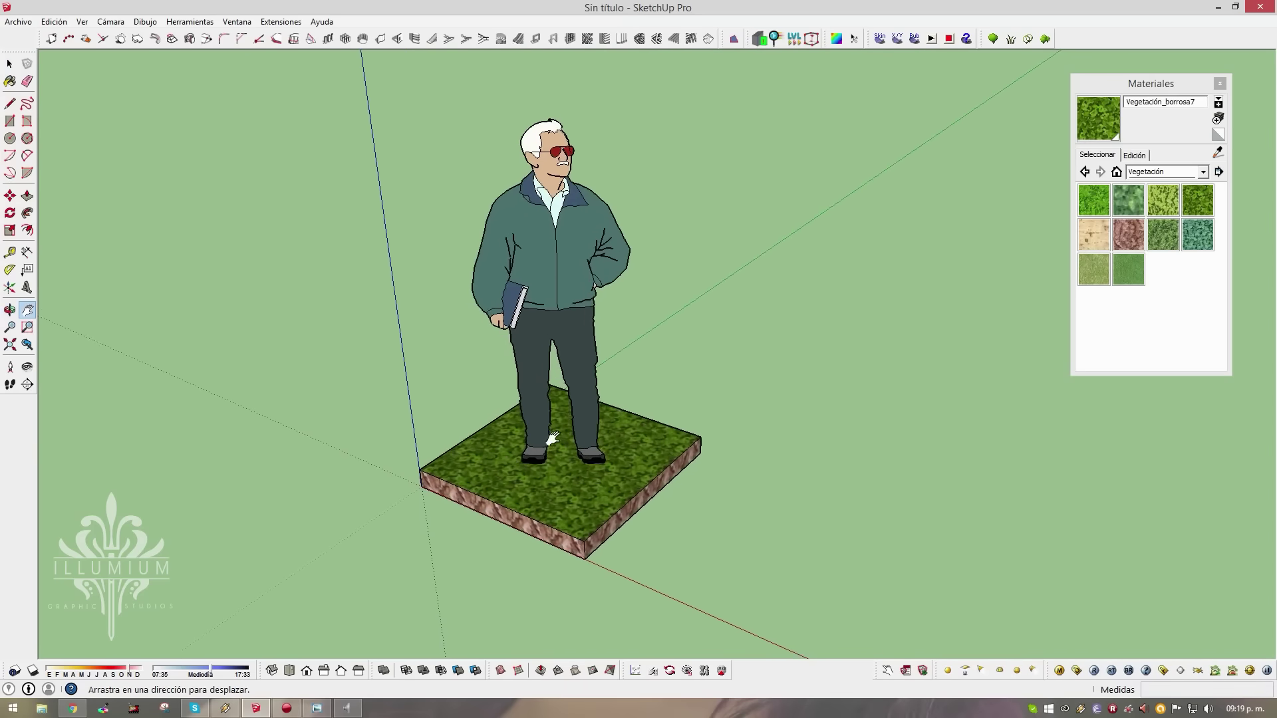
key(space)
click(577, 511)
text(g)
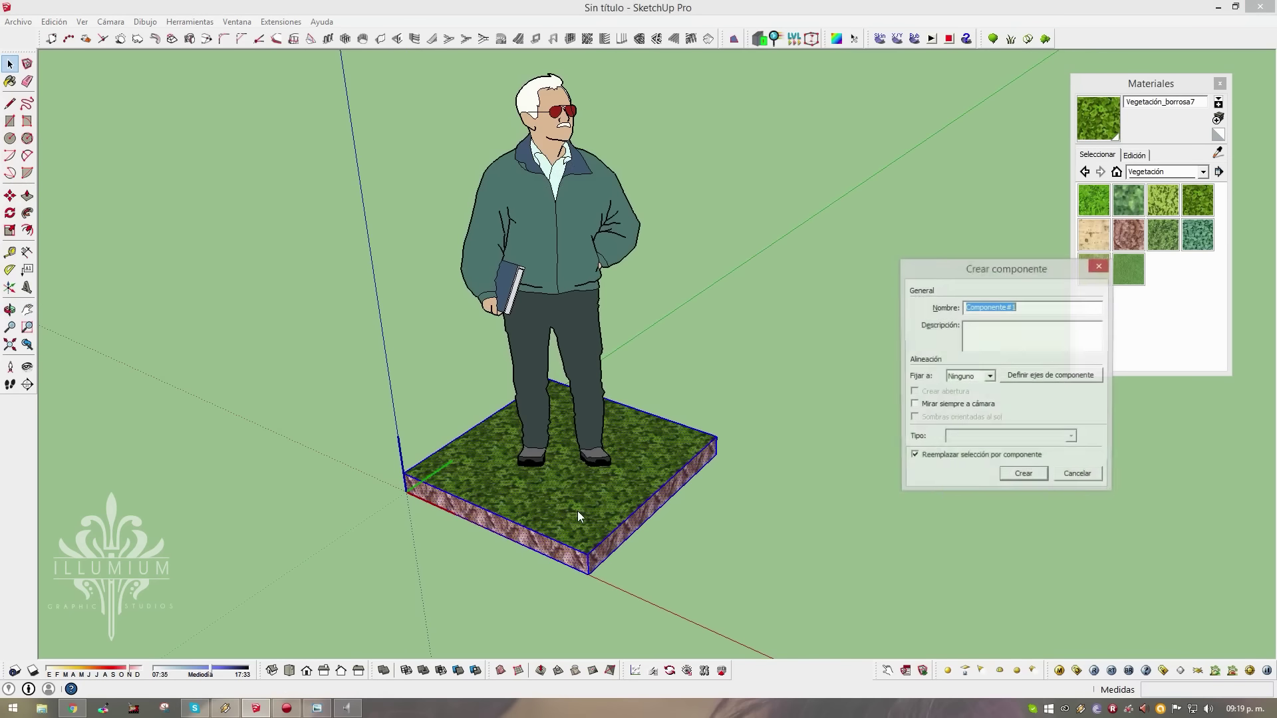
text(Pasto)
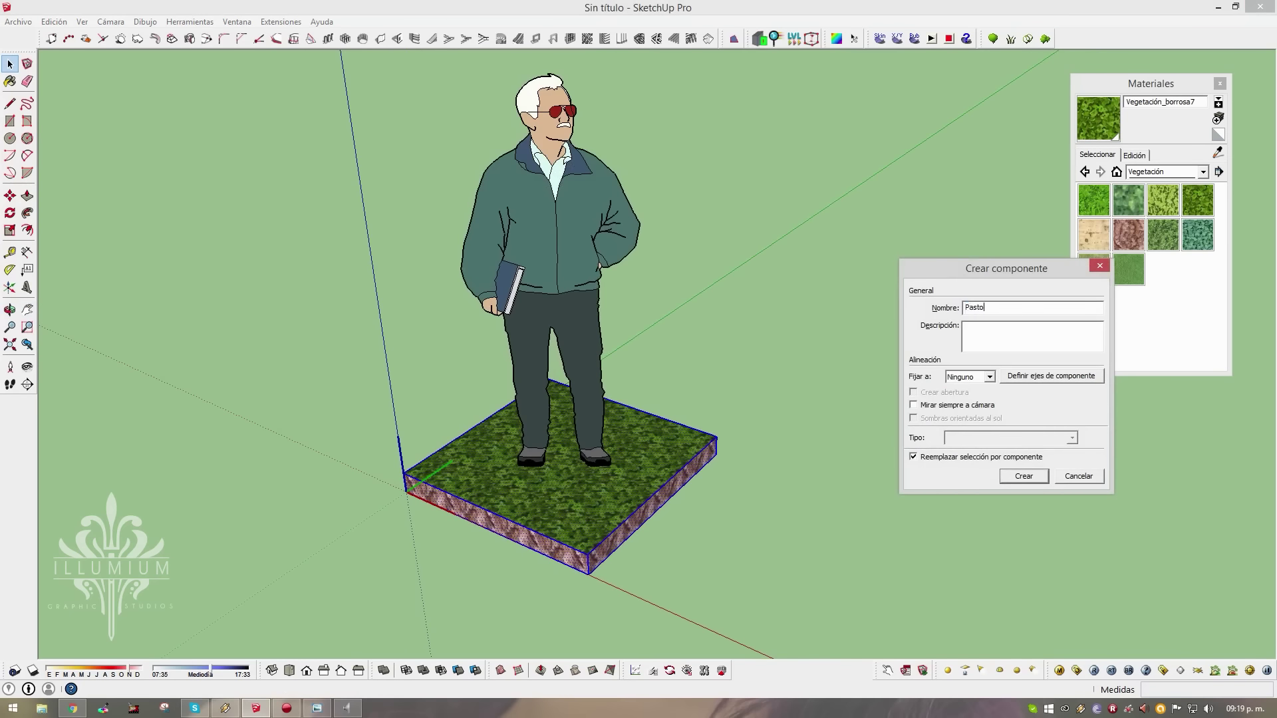
key(Return)
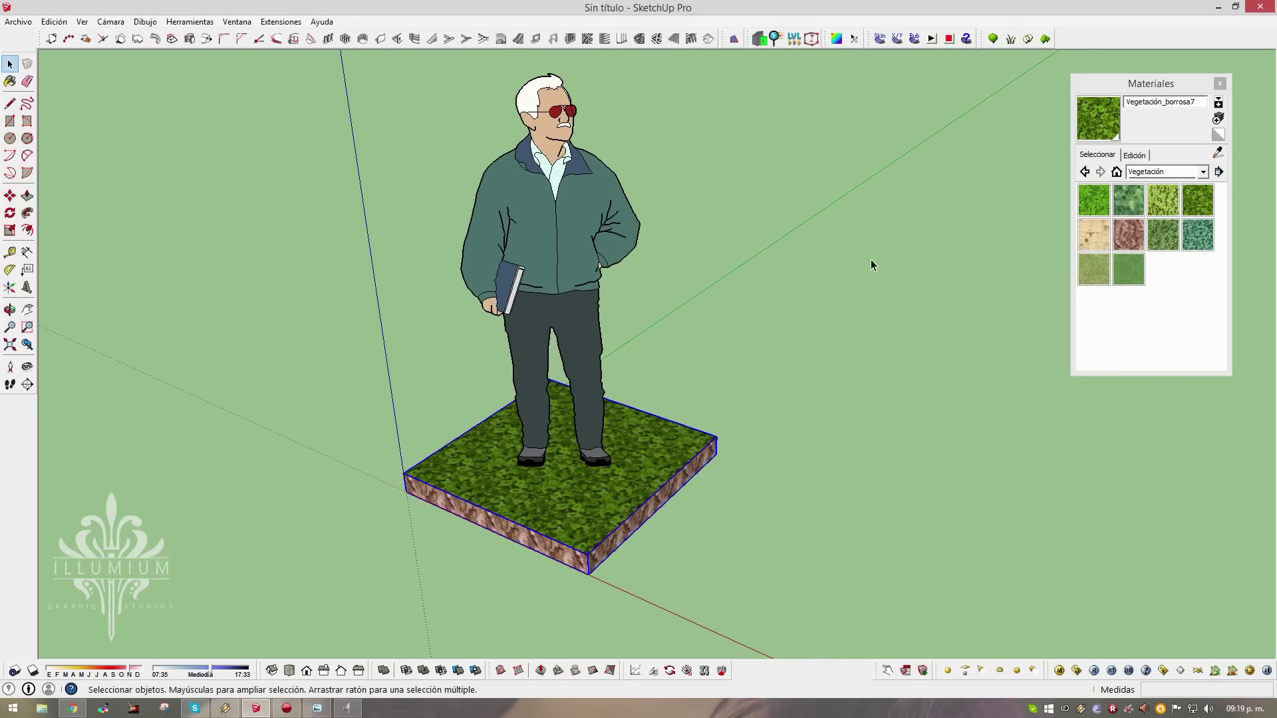
drag(979, 46, 775, 137)
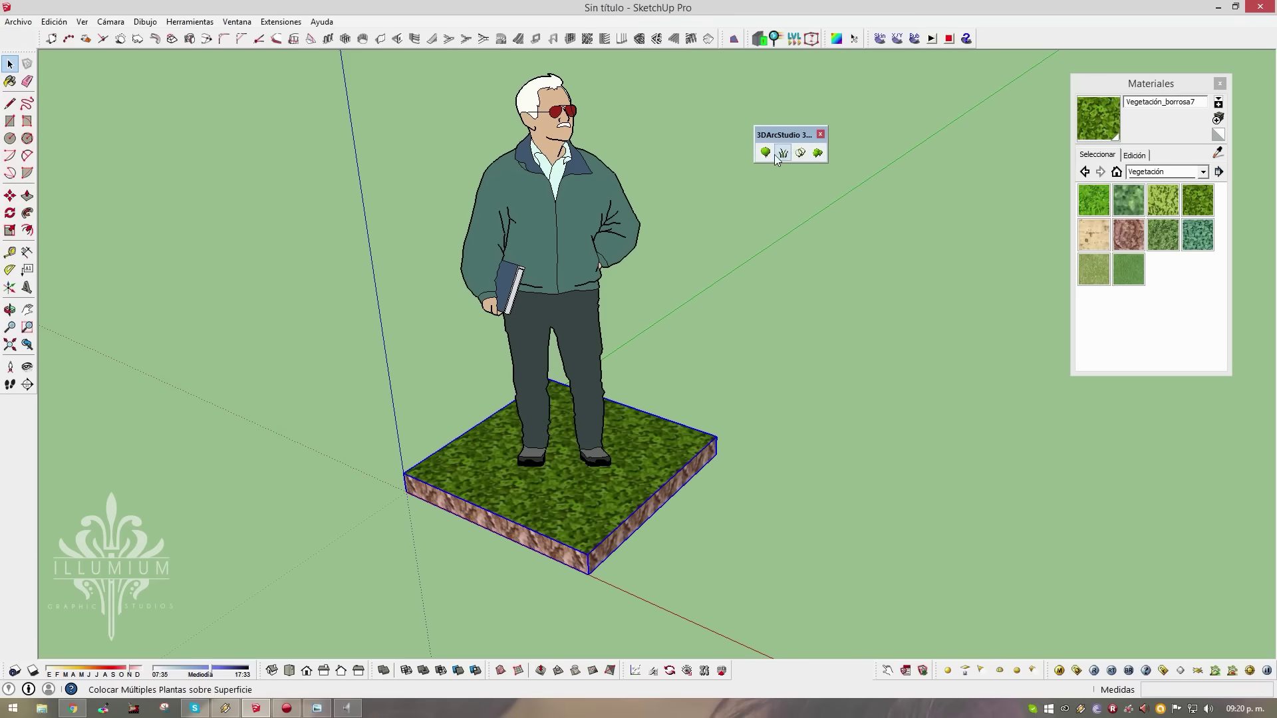
Open the 3DArcStudio grass maker beside the model and close the materials panel
click(783, 154)
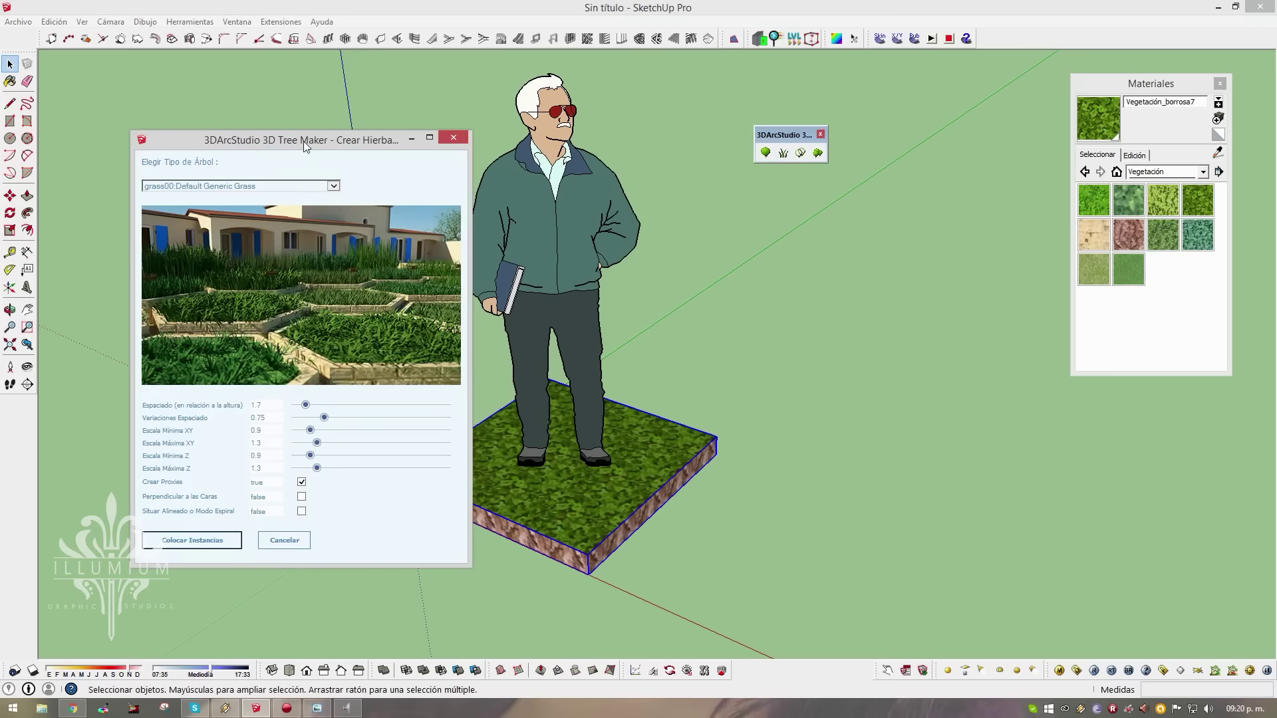
drag(303, 141, 1102, 228)
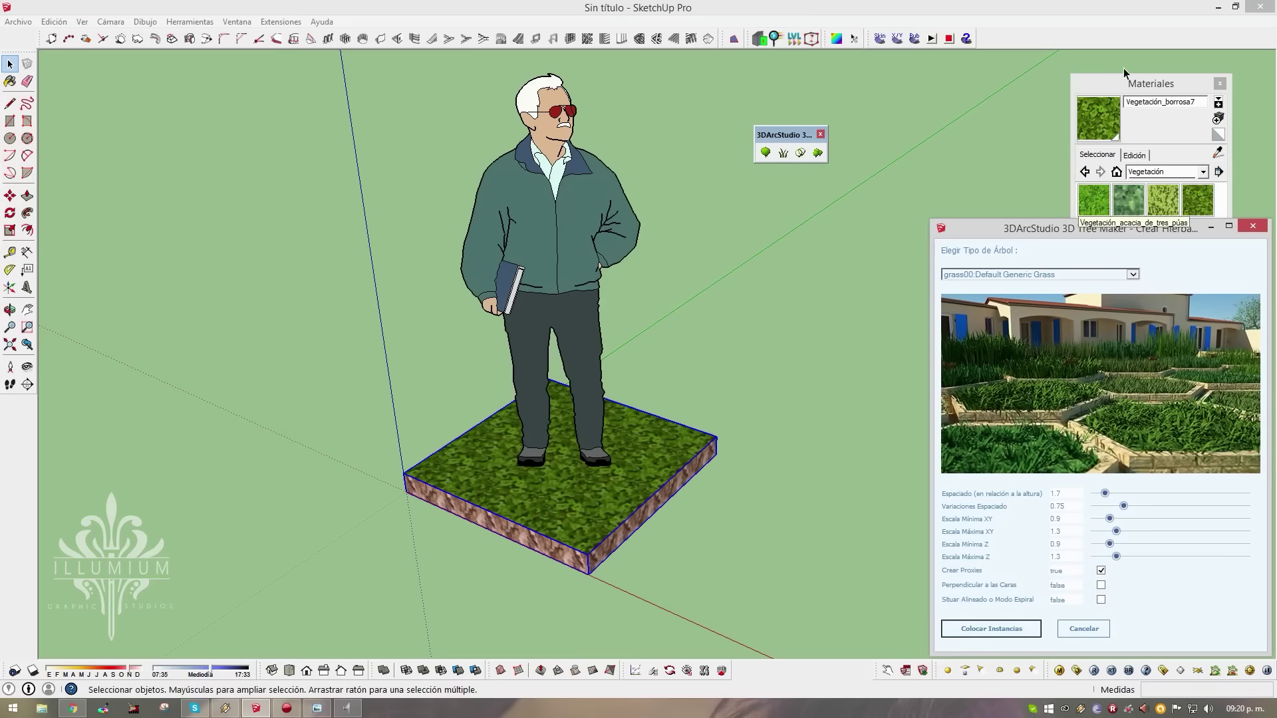
drag(1211, 83, 1189, 70)
click(1197, 70)
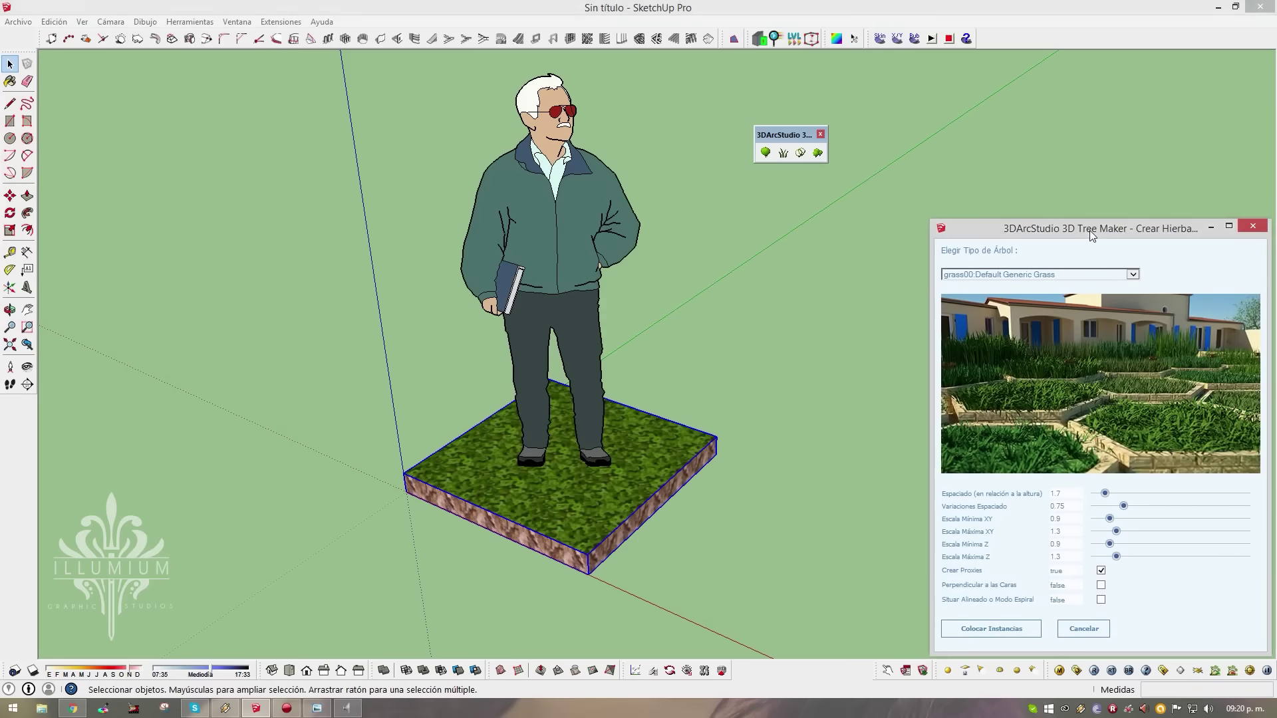
drag(1089, 230, 1071, 91)
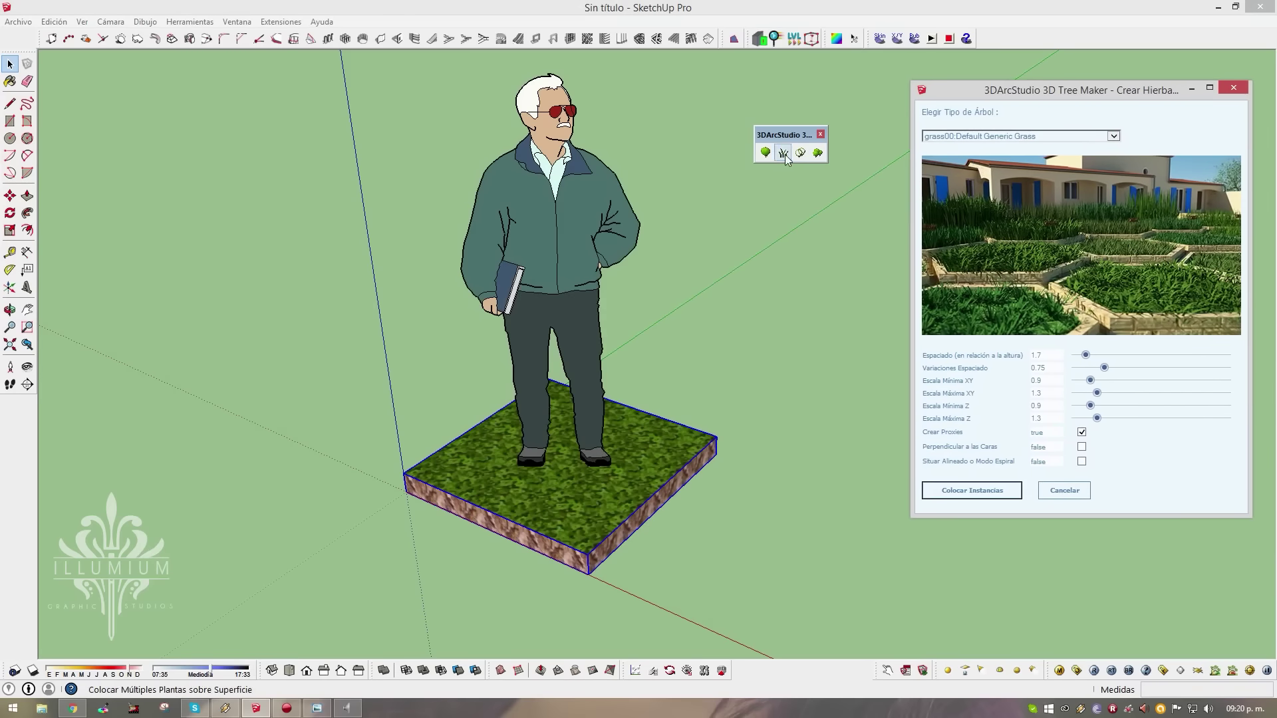
Keep grass00:Default Generic Grass, dismiss the face-selection warning, and enter the slab component
click(1113, 137)
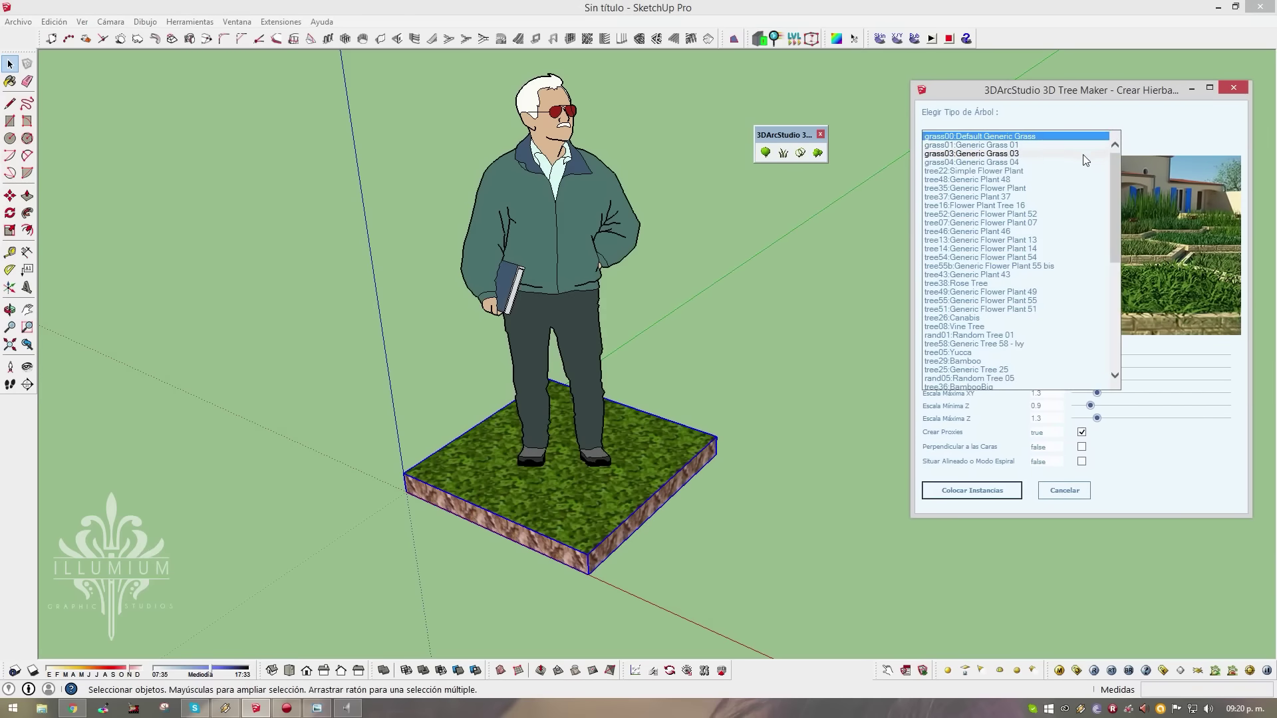
click(980, 137)
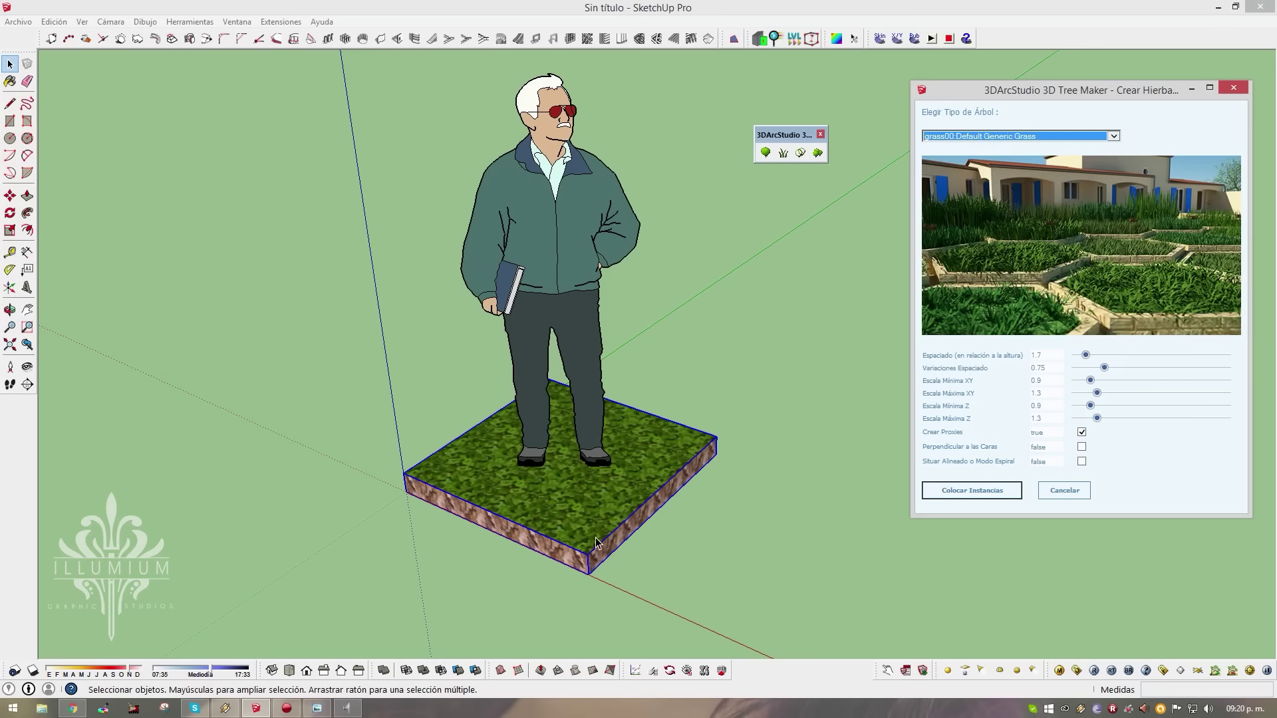
click(976, 491)
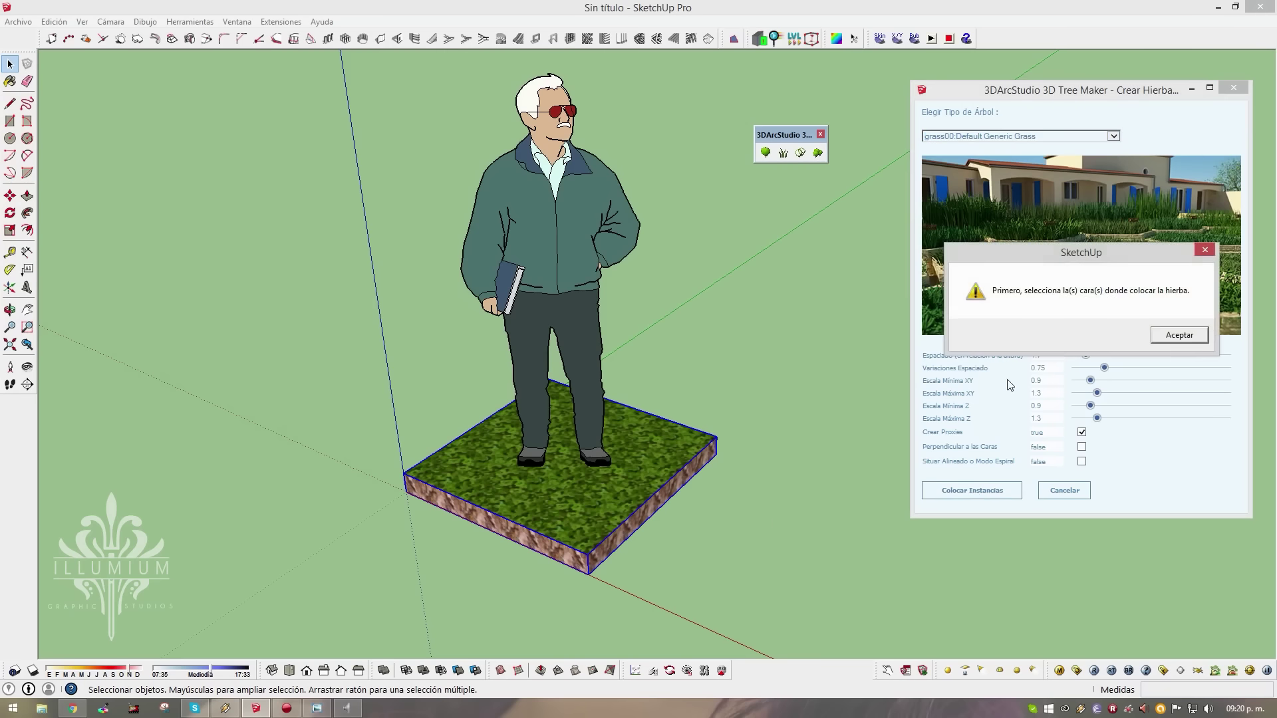
click(1176, 336)
double_click(605, 495)
scroll(545, 513, up, 2)
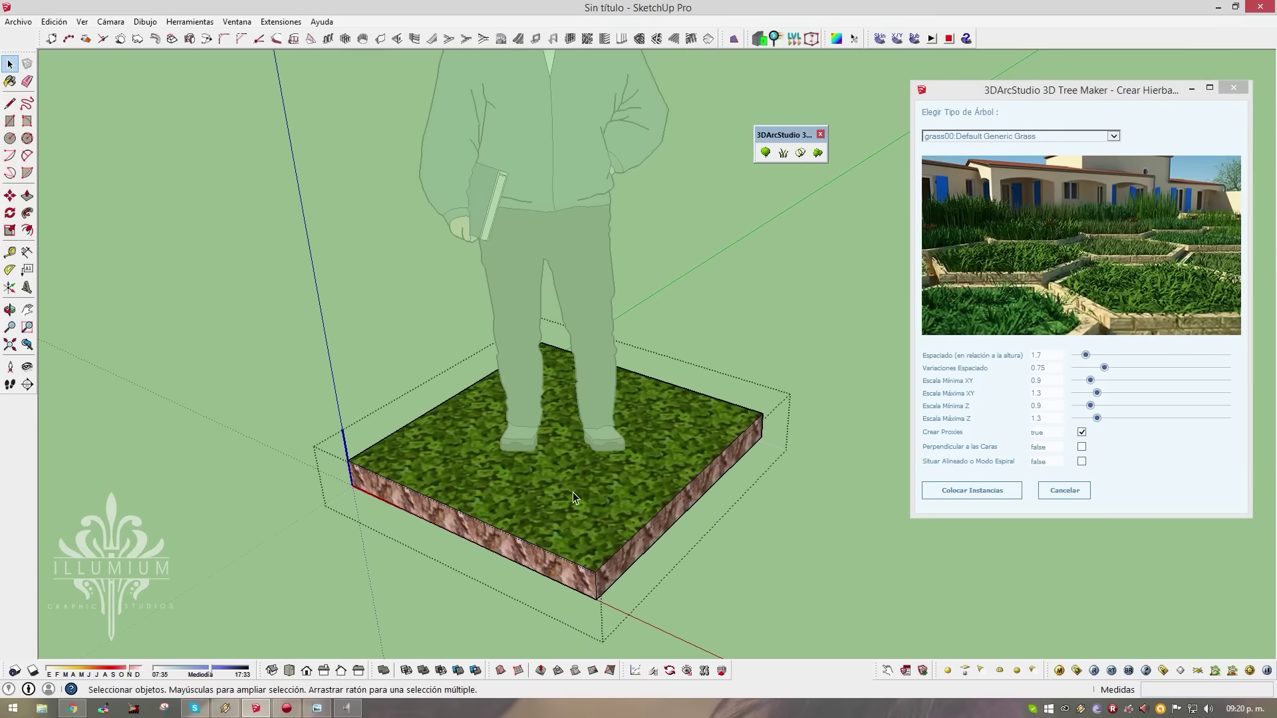
Place Default Generic Grass instances on the slab top and zoom in on them
click(1013, 493)
middle_drag(506, 399, 472, 404)
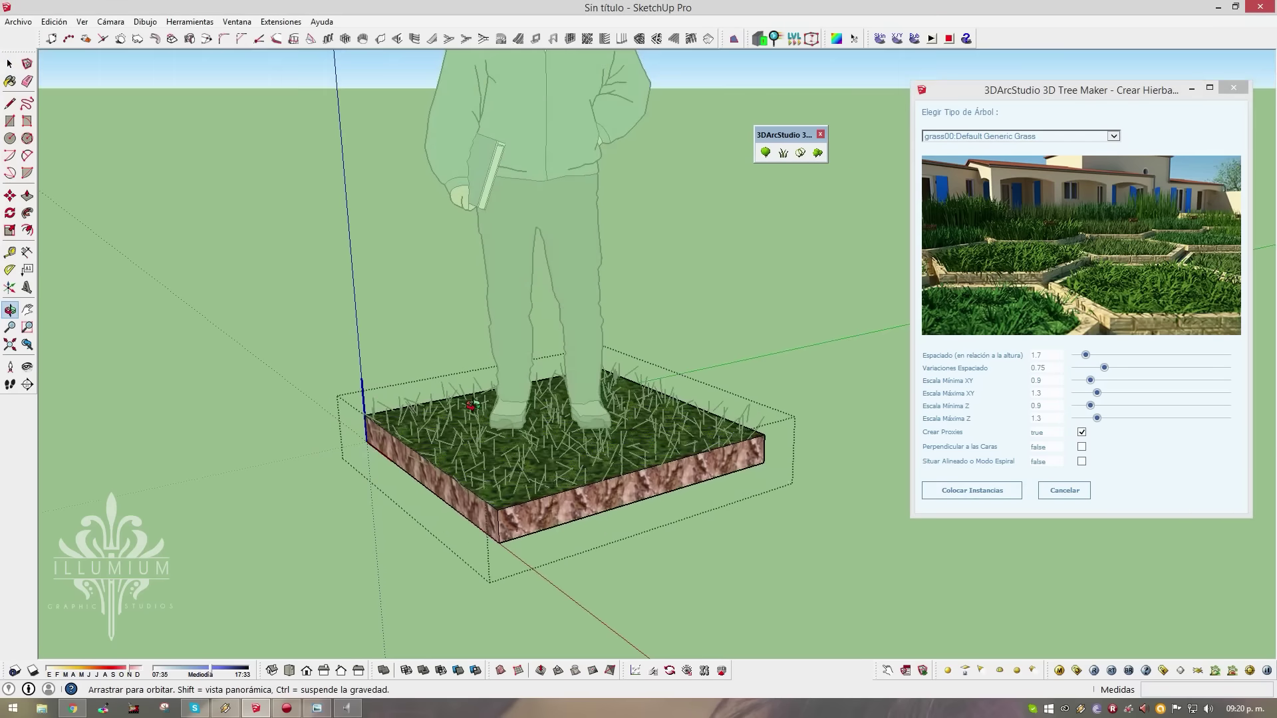
scroll(472, 405, up, 2)
scroll(532, 426, up, 2)
scroll(632, 459, up, 2)
scroll(693, 477, up, 2)
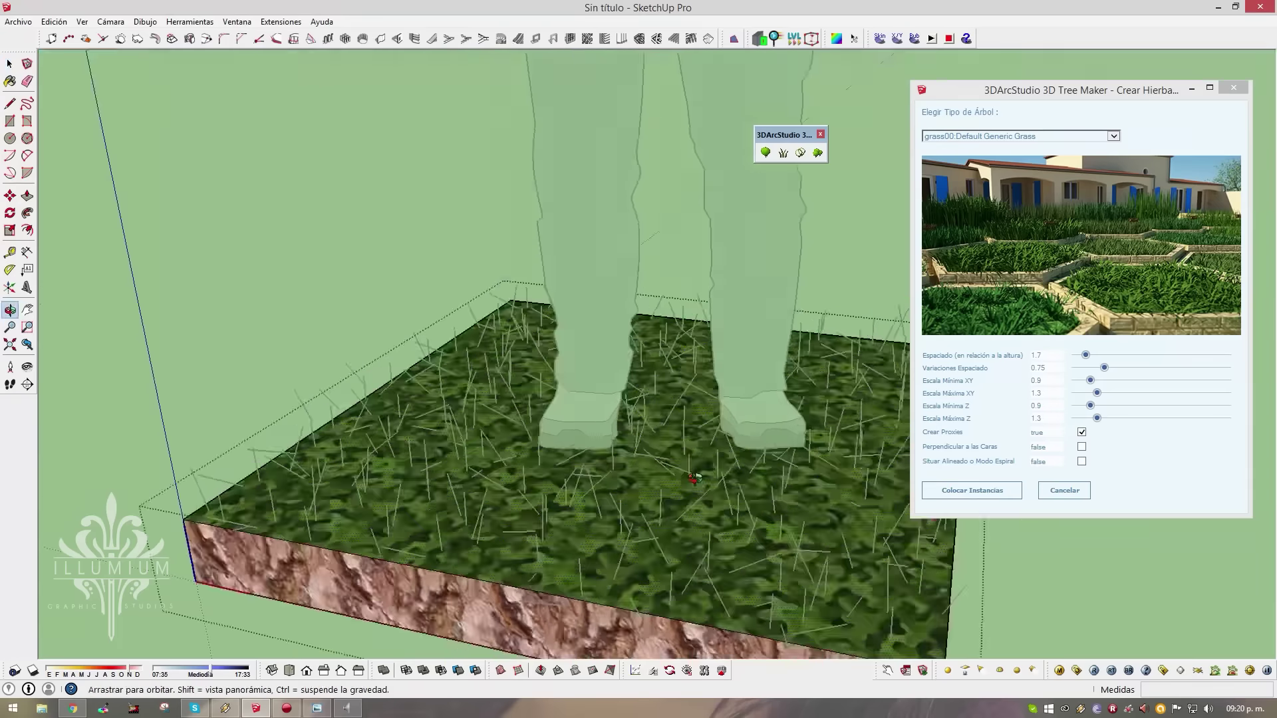
scroll(691, 477, down, 3)
scroll(672, 480, down, 3)
scroll(655, 484, down, 1)
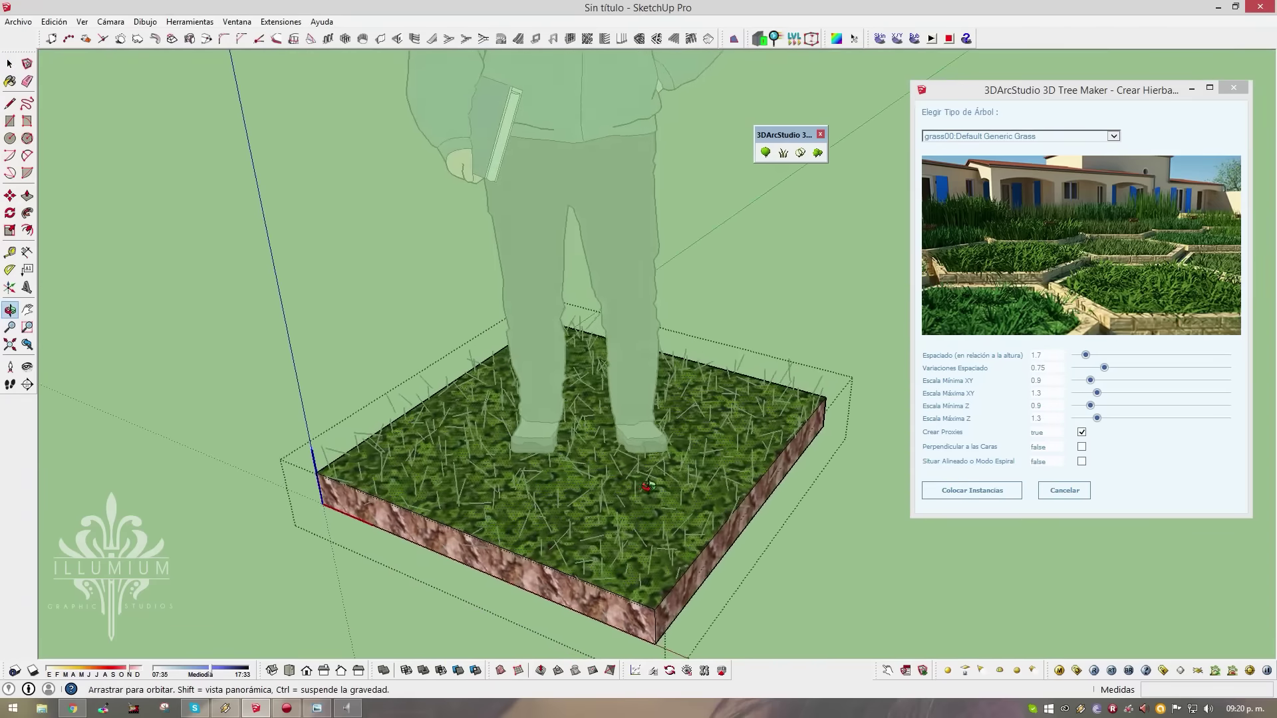
Orbit around the grass block to inspect the blades from several sides
mouse_move(646, 486)
middle_down()
mouse_move(676, 487)
mouse_move(746, 322)
middle_up()
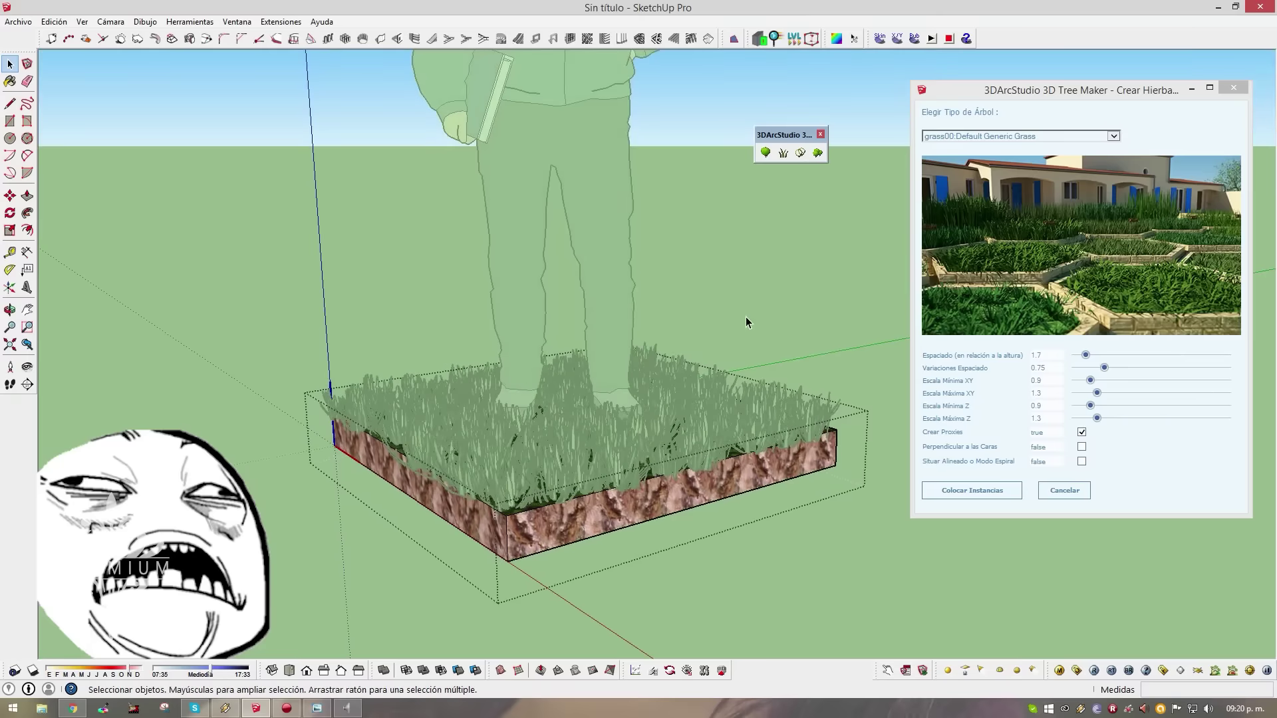
scroll(715, 349, up, 2)
scroll(685, 405, up, 2)
scroll(658, 452, up, 2)
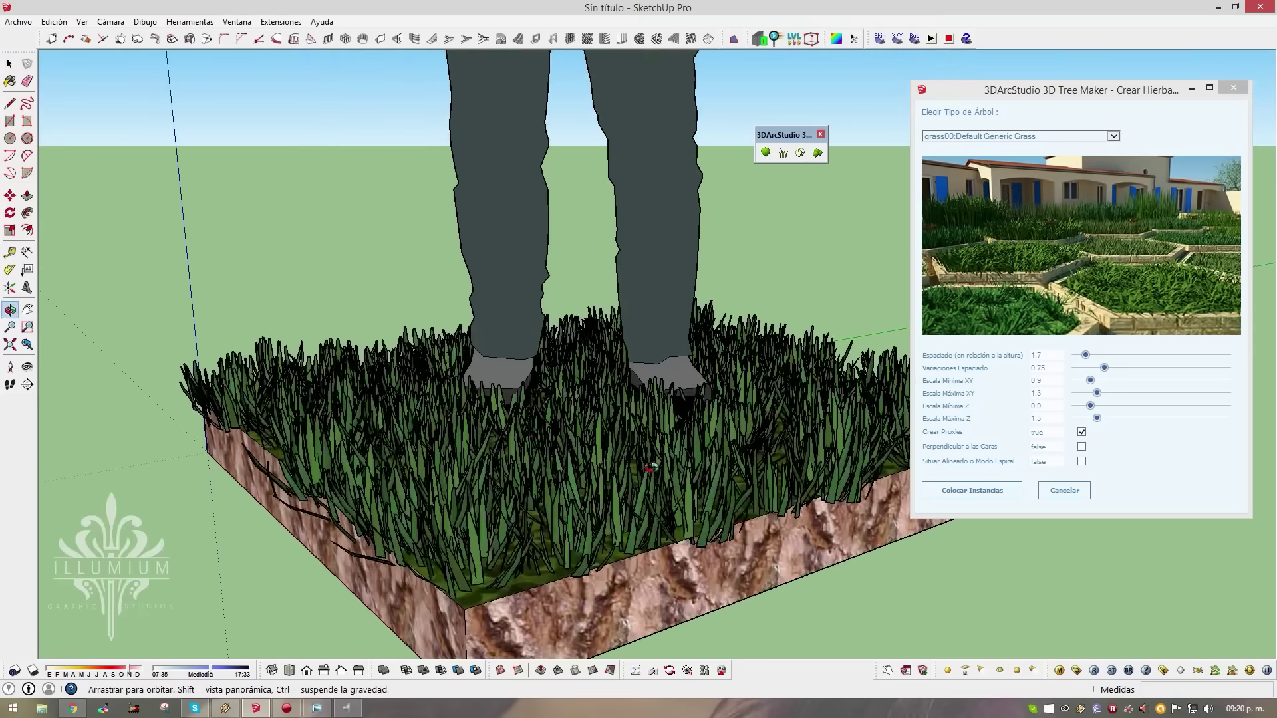
mouse_move(650, 467)
middle_down()
mouse_move(588, 452)
mouse_move(424, 538)
mouse_move(477, 473)
middle_up()
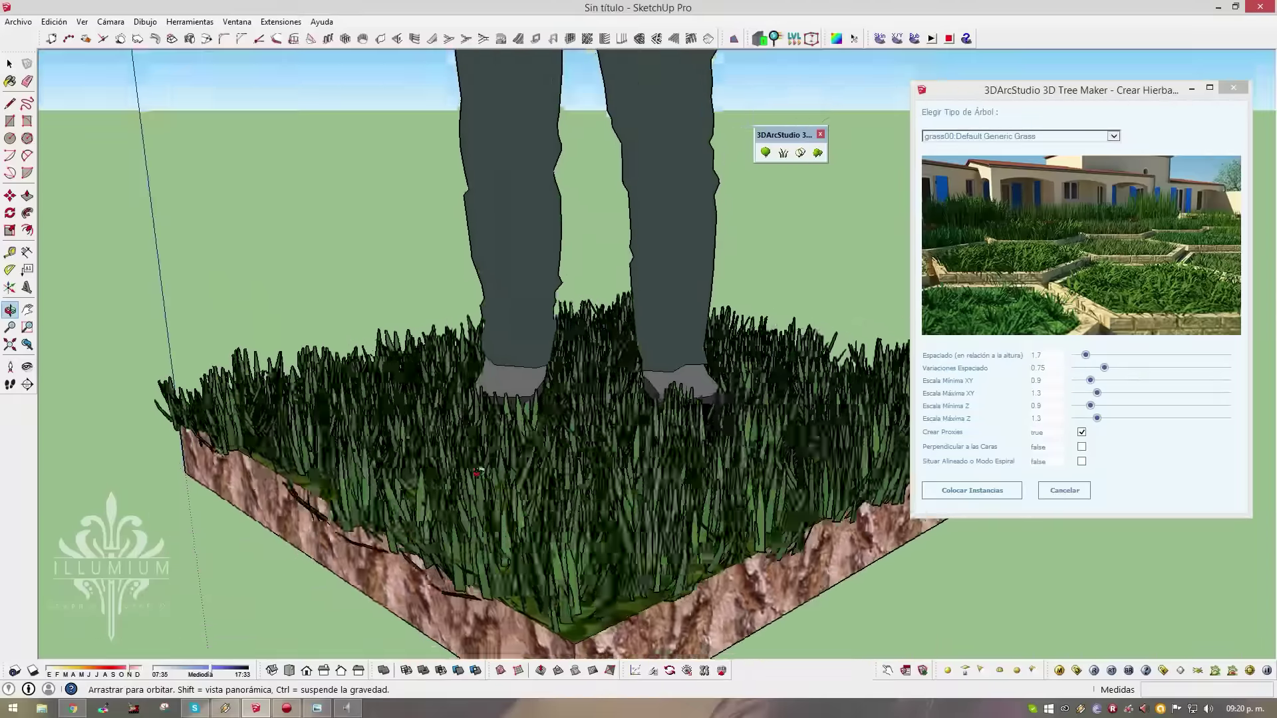
drag(476, 472, 671, 553)
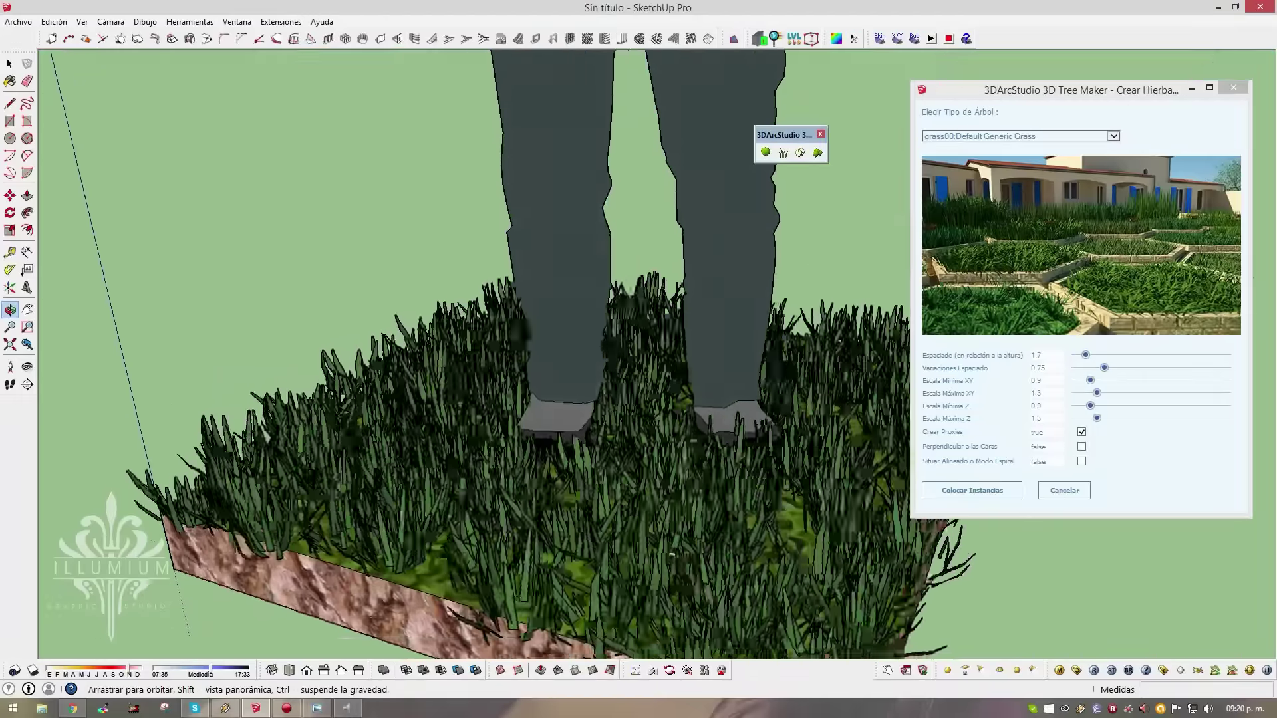
Select the grass group around the figure's legs and open it for editing
key(space)
scroll(678, 550, down, 2)
scroll(678, 550, down, 2)
scroll(678, 551, down, 2)
scroll(678, 550, up, 3)
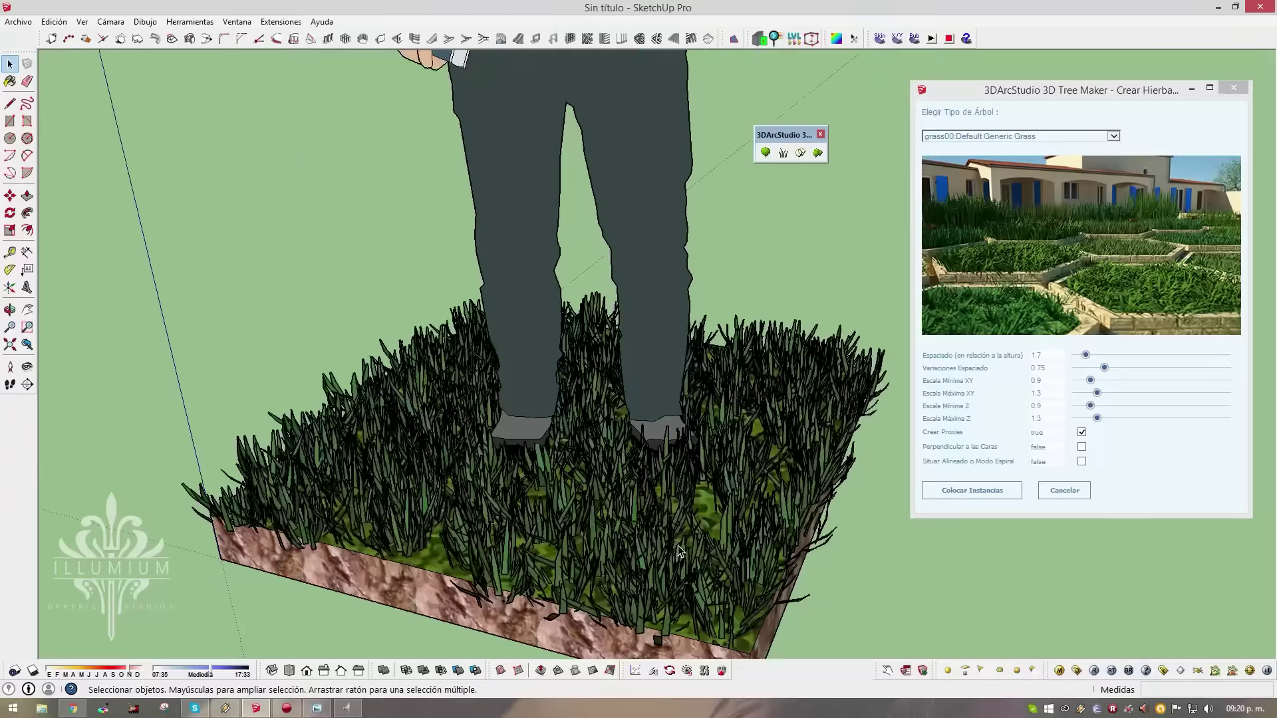
mouse_move(678, 550)
middle_down()
mouse_move(638, 545)
mouse_move(493, 442)
middle_up()
click(494, 442)
scroll(493, 442, down, 2)
scroll(493, 442, up, 1)
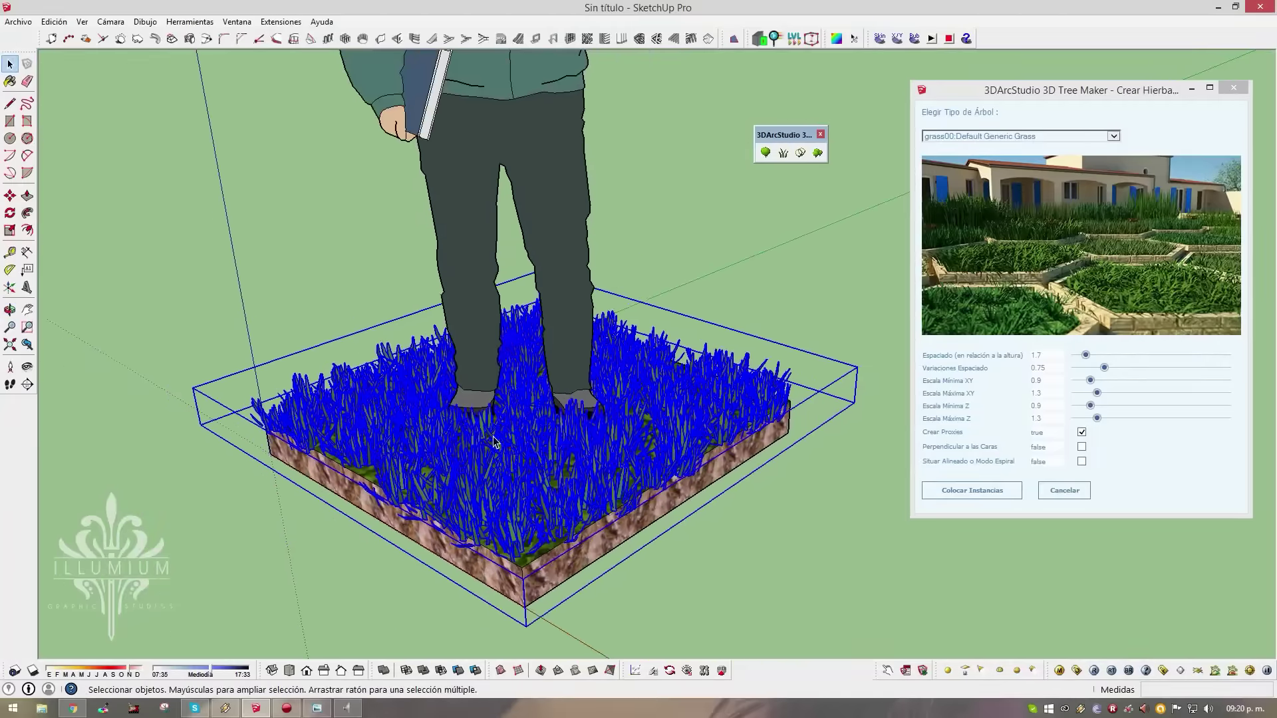
double_click(531, 552)
Delete the default grass group and choose grass03:Generic Grass 03 as the grass type
click(532, 465)
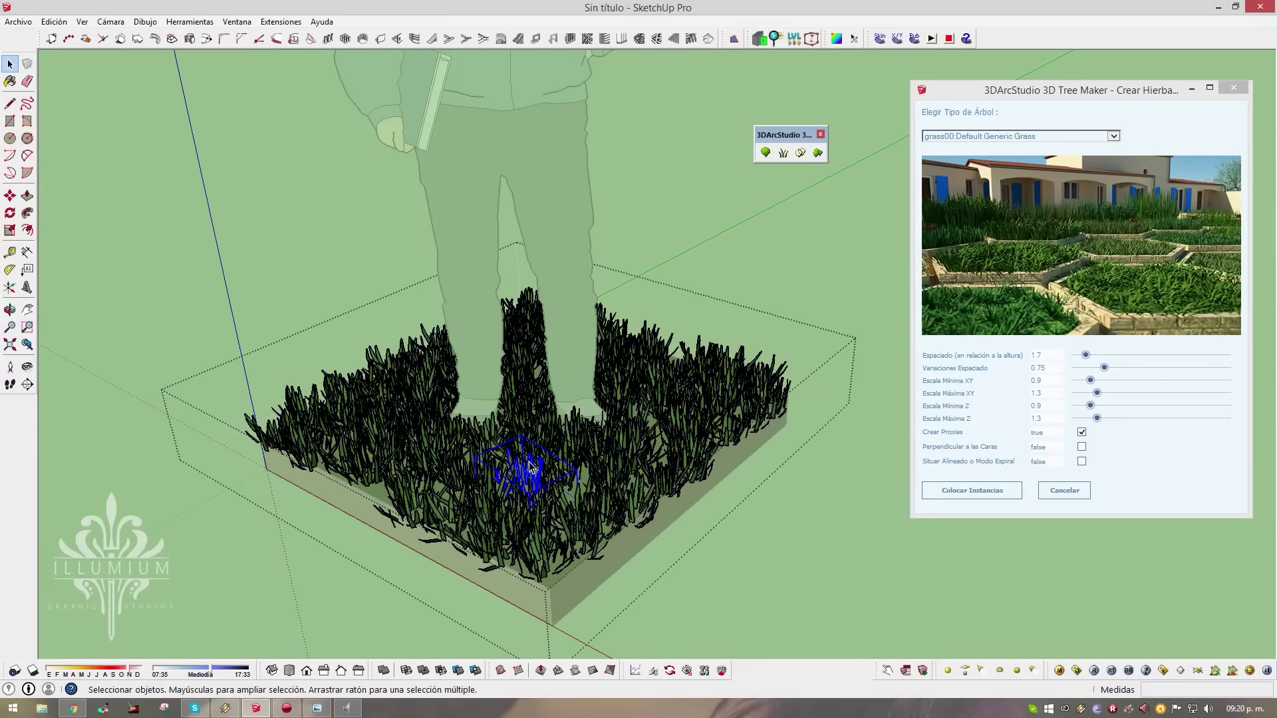
key(Escape)
click(565, 460)
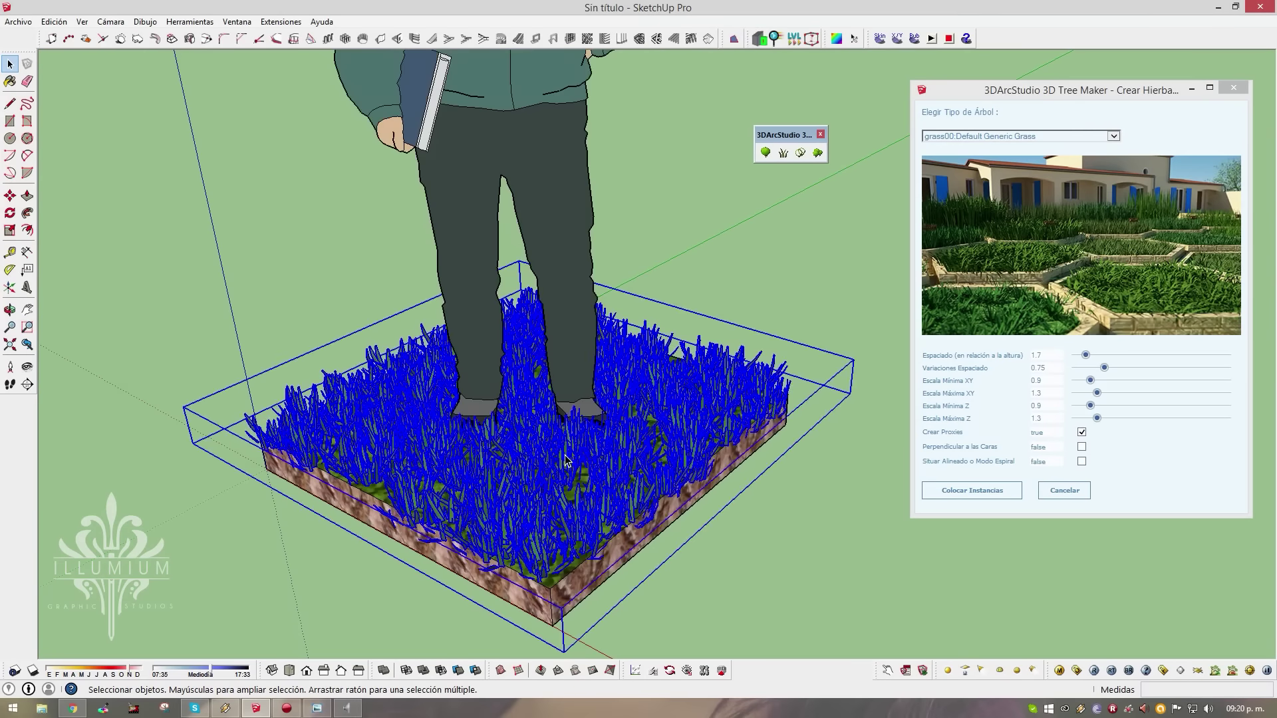
key(Delete)
click(1110, 137)
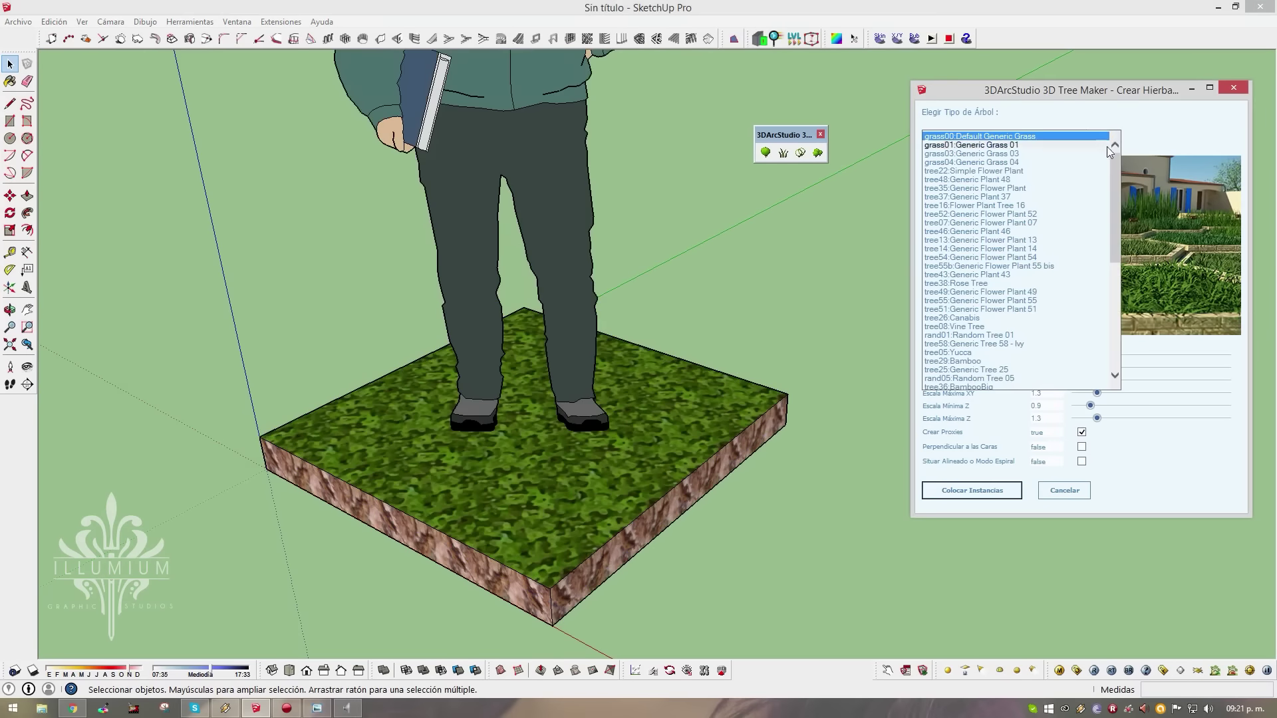
click(1101, 154)
Place Generic Grass 03 on the soil block's top face with Z scale 0.4 to 0.65
double_click(648, 437)
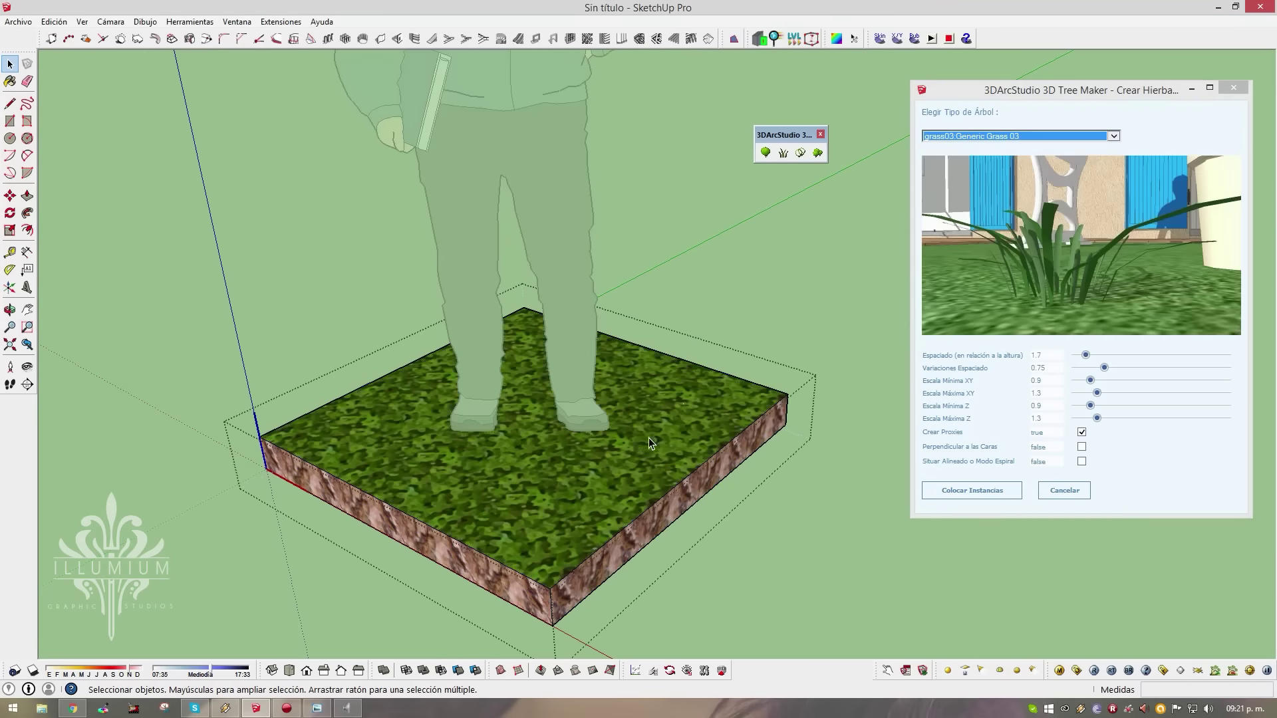
click(648, 438)
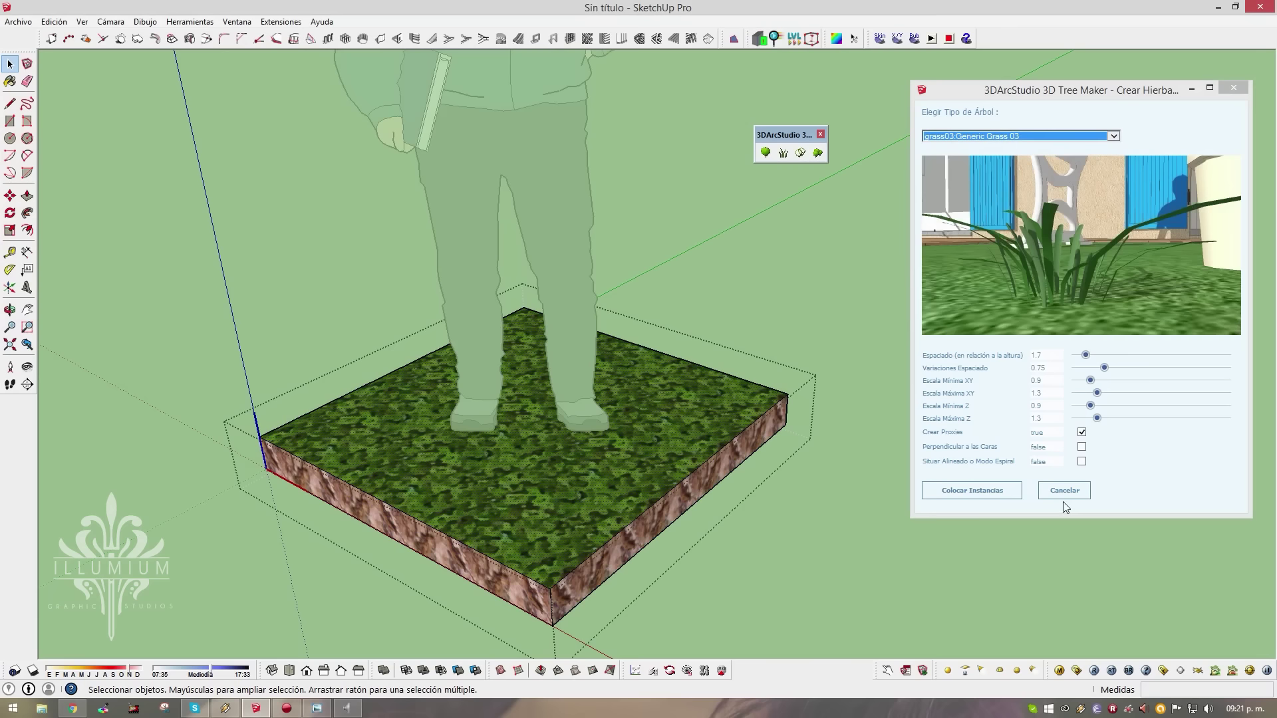
click(1085, 357)
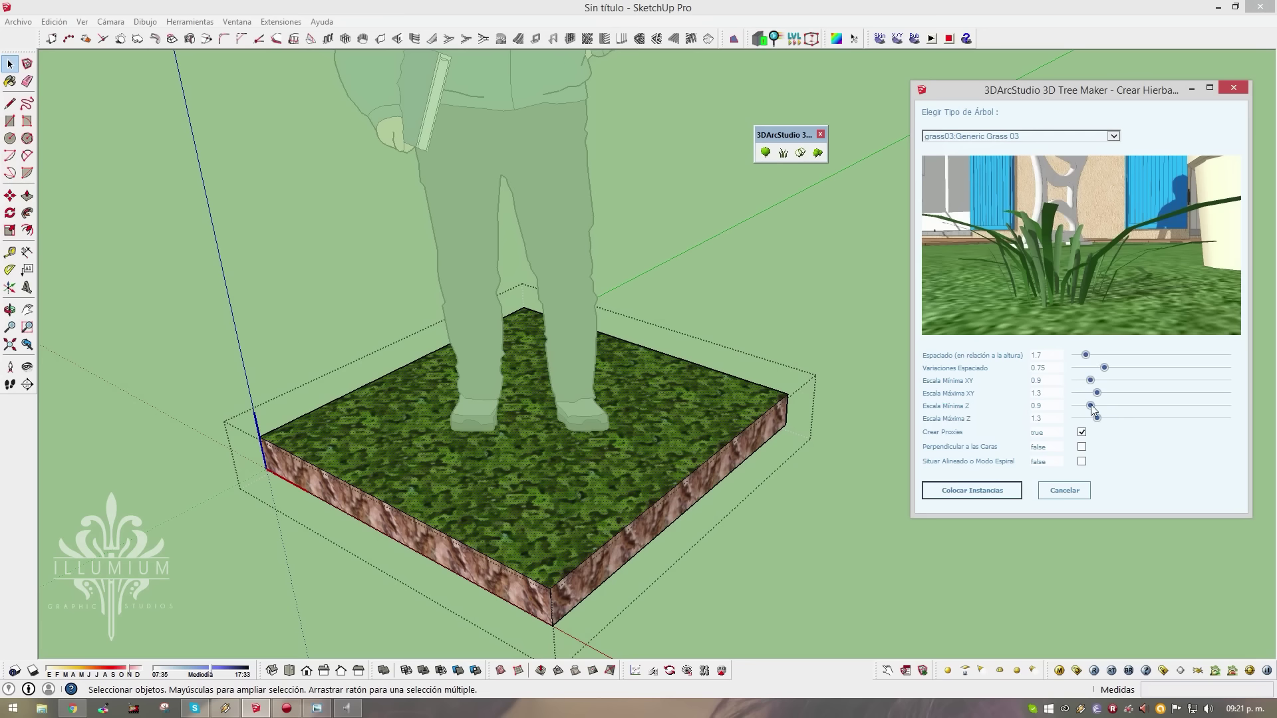
drag(1091, 406, 1083, 406)
drag(1097, 419, 1081, 405)
click(976, 492)
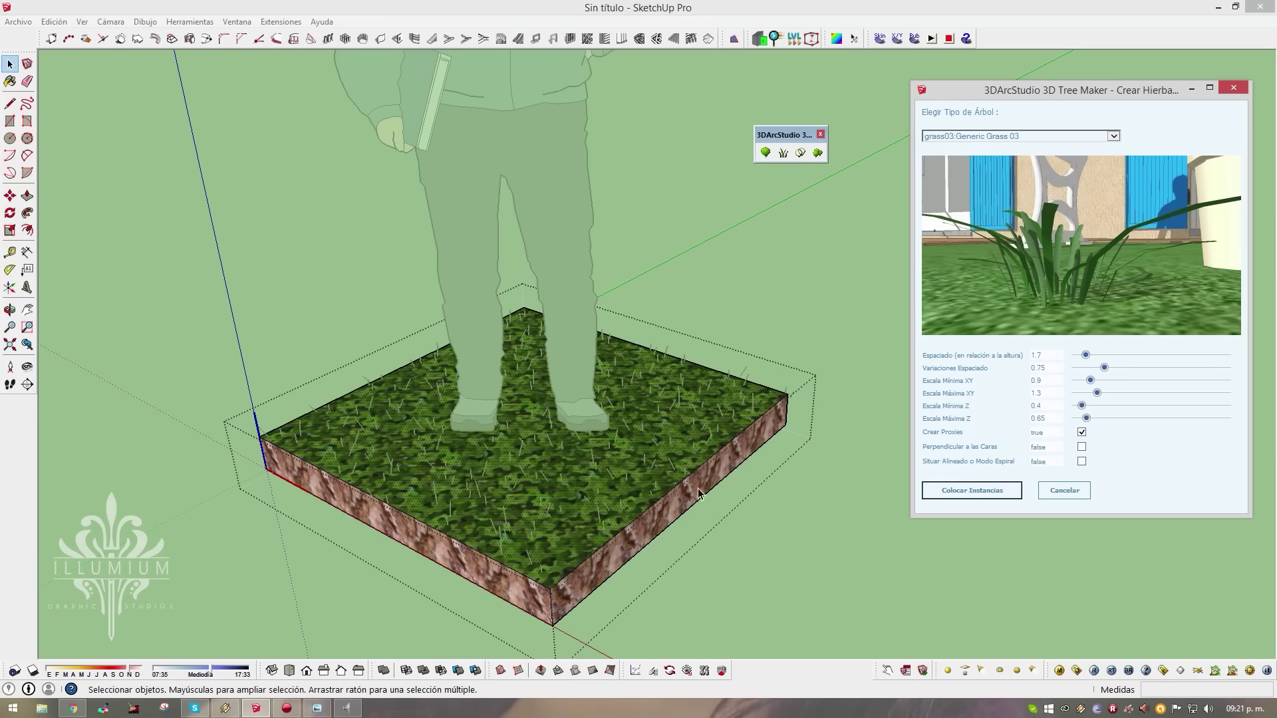
middle_drag(698, 492, 656, 460)
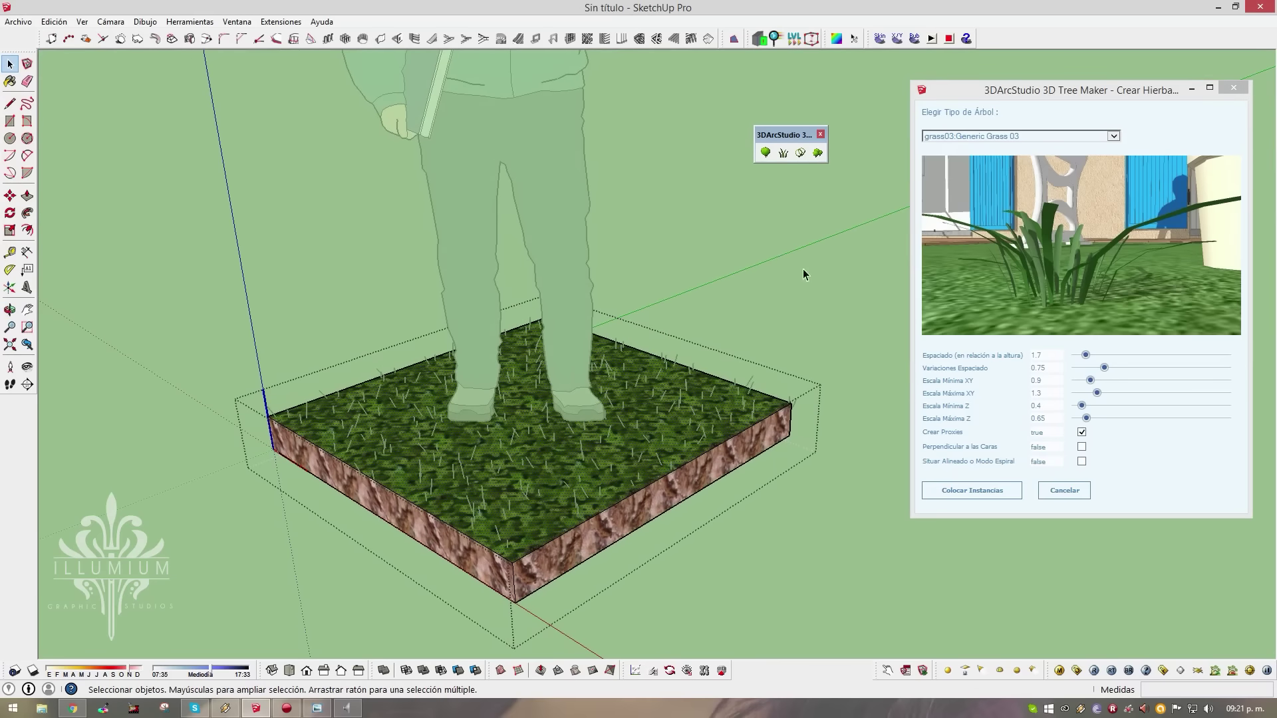
Redraw all grass proxies as full Generic Grass 03 blades and orbit the block
click(817, 155)
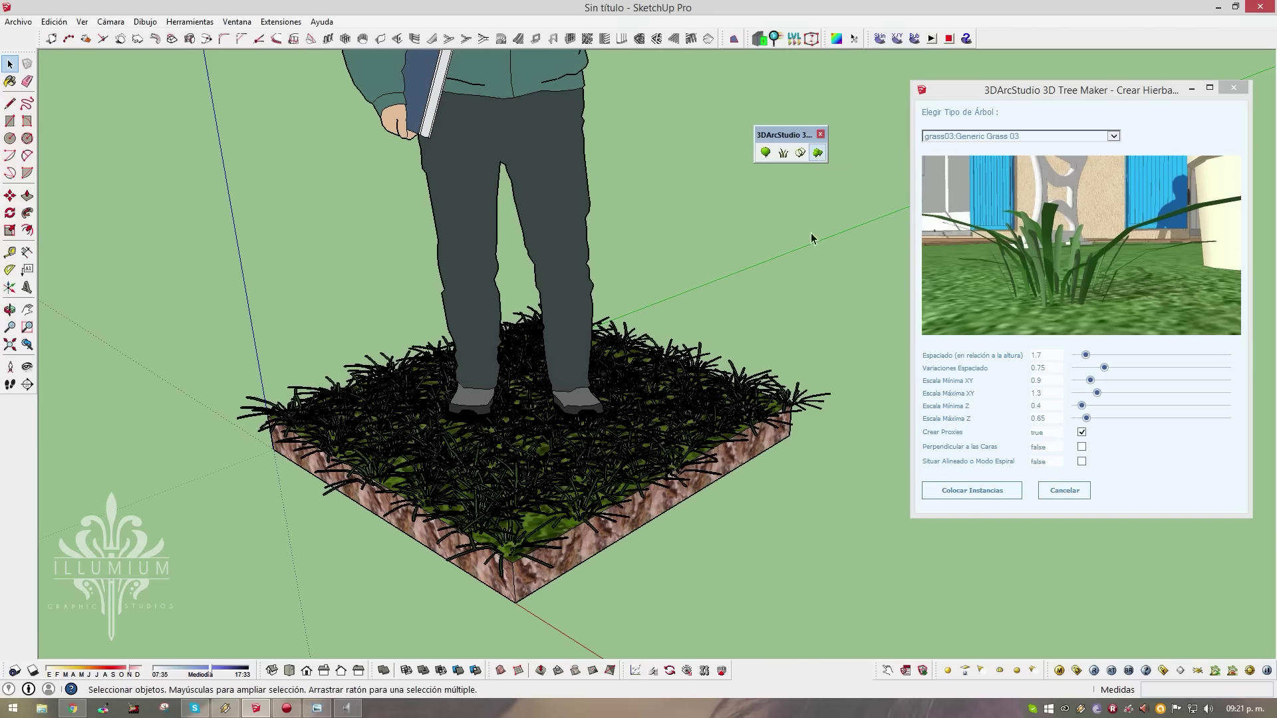
scroll(515, 459, up, 2)
scroll(515, 459, up, 2)
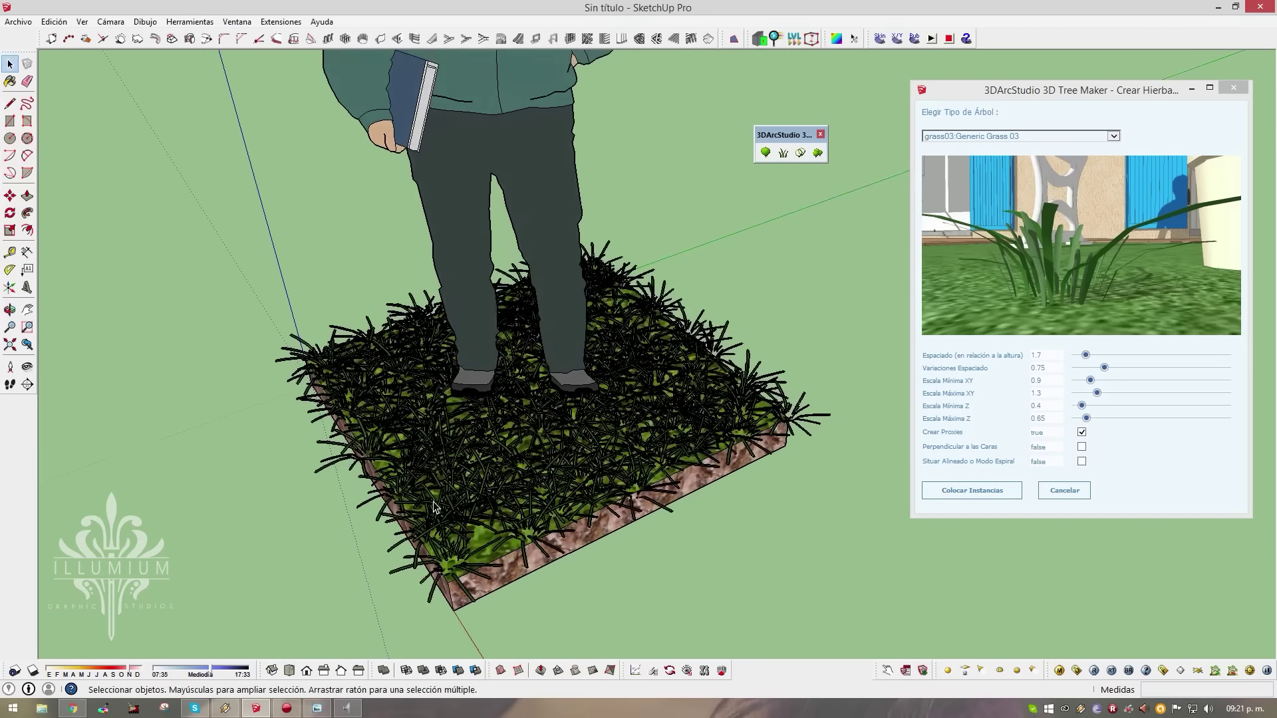
scroll(516, 459, up, 2)
mouse_move(515, 458)
middle_down()
mouse_move(745, 331)
mouse_move(728, 372)
mouse_move(254, 500)
middle_up()
scroll(727, 378, down, 3)
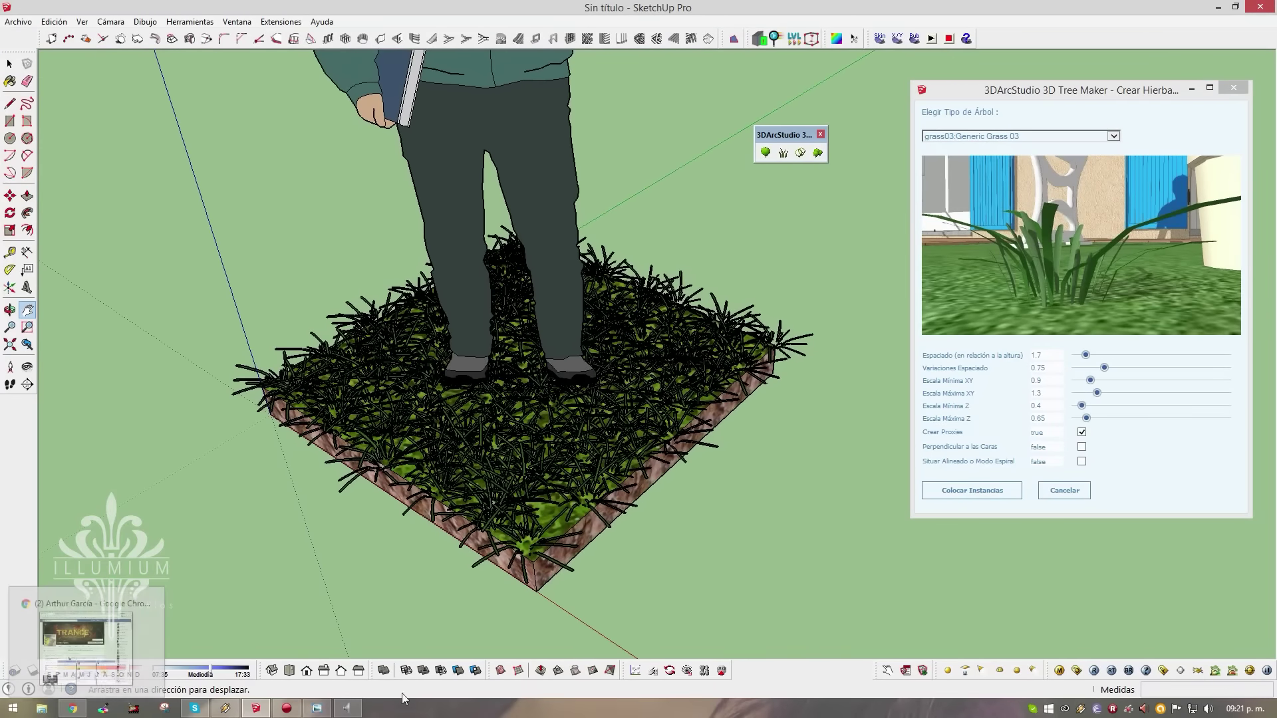
Check the earlier PASTO 1 render in Windows Photo Viewer, then close it
click(331, 703)
scroll(688, 431, up, 2)
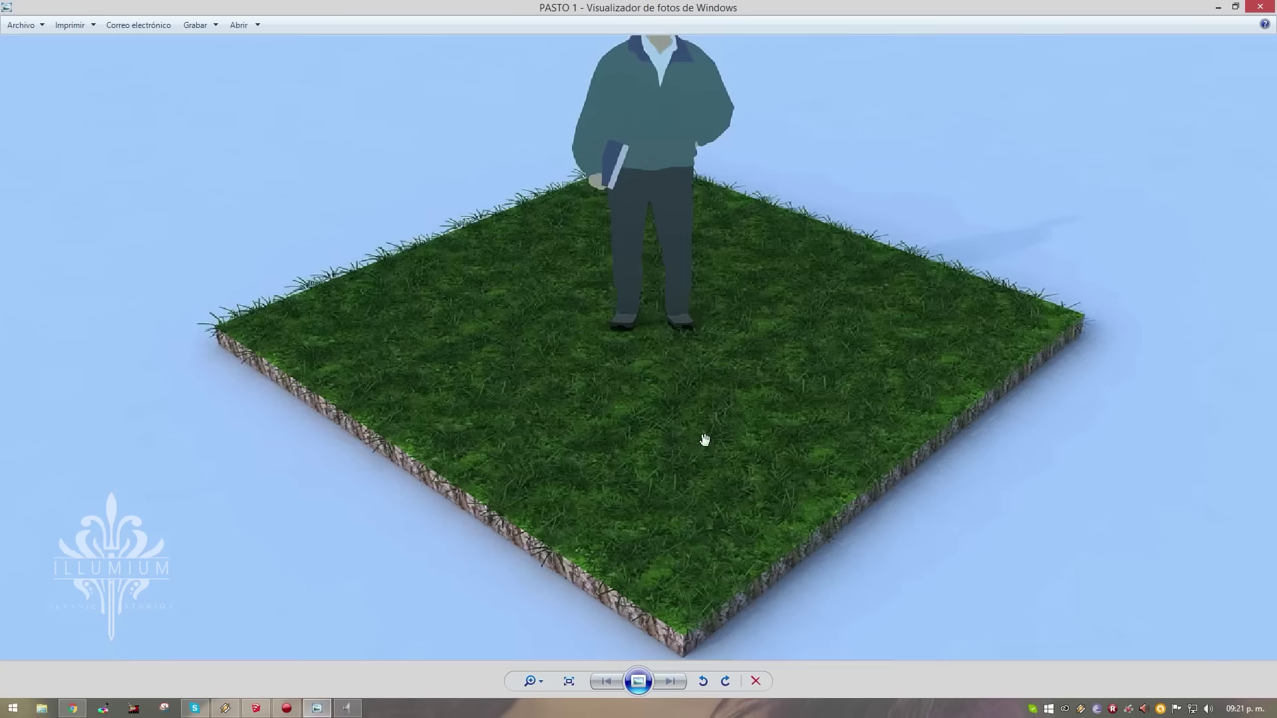
scroll(704, 440, down, 2)
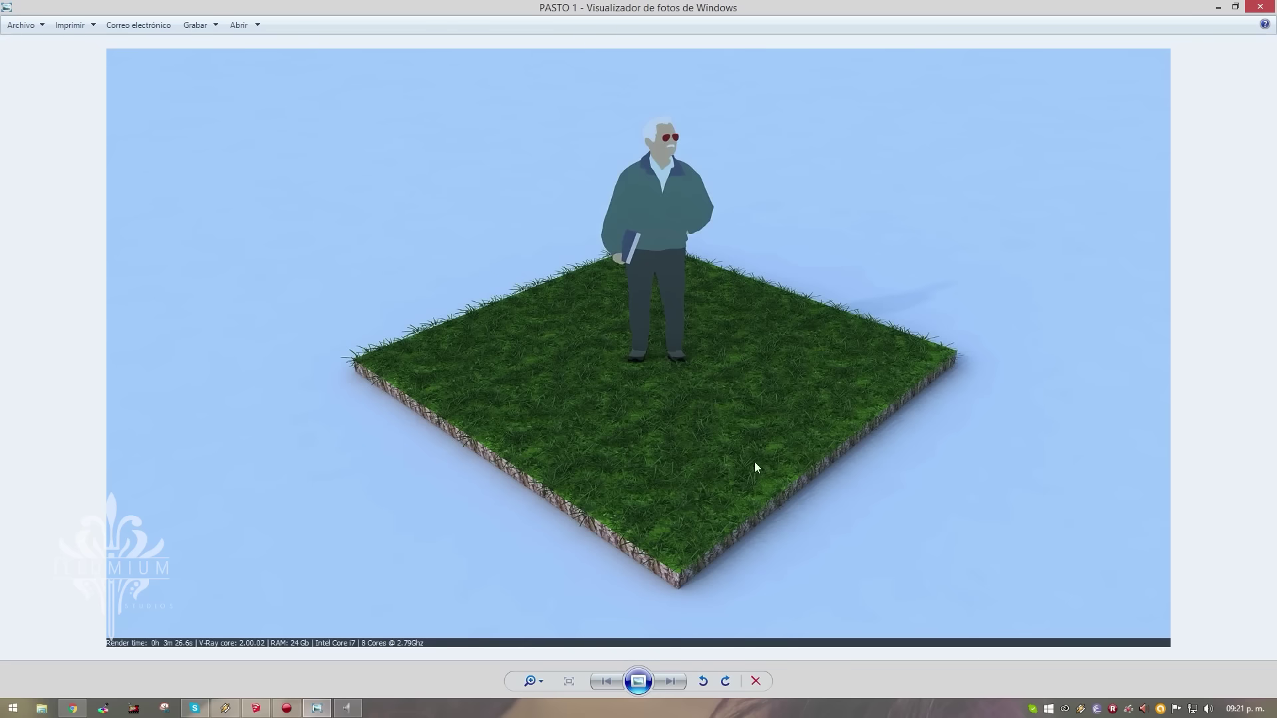
click(1261, 8)
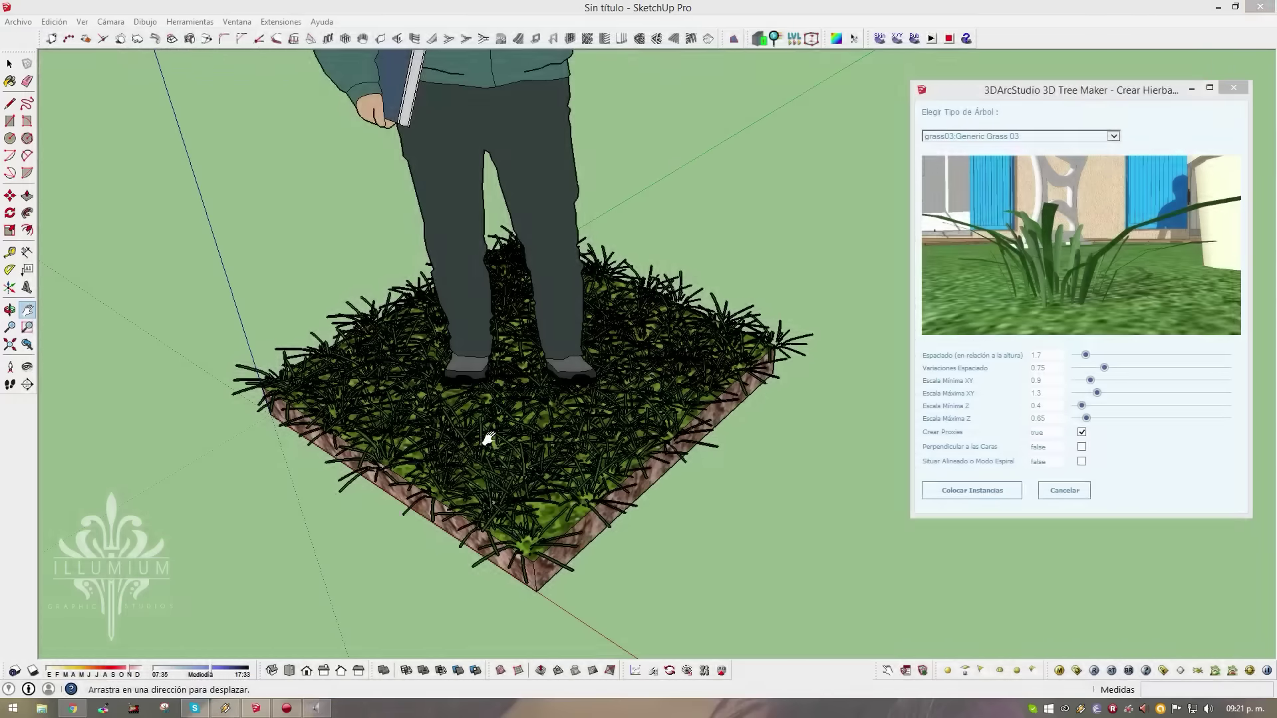
Select the grass group and orbit around the figure and grass patch
key(space)
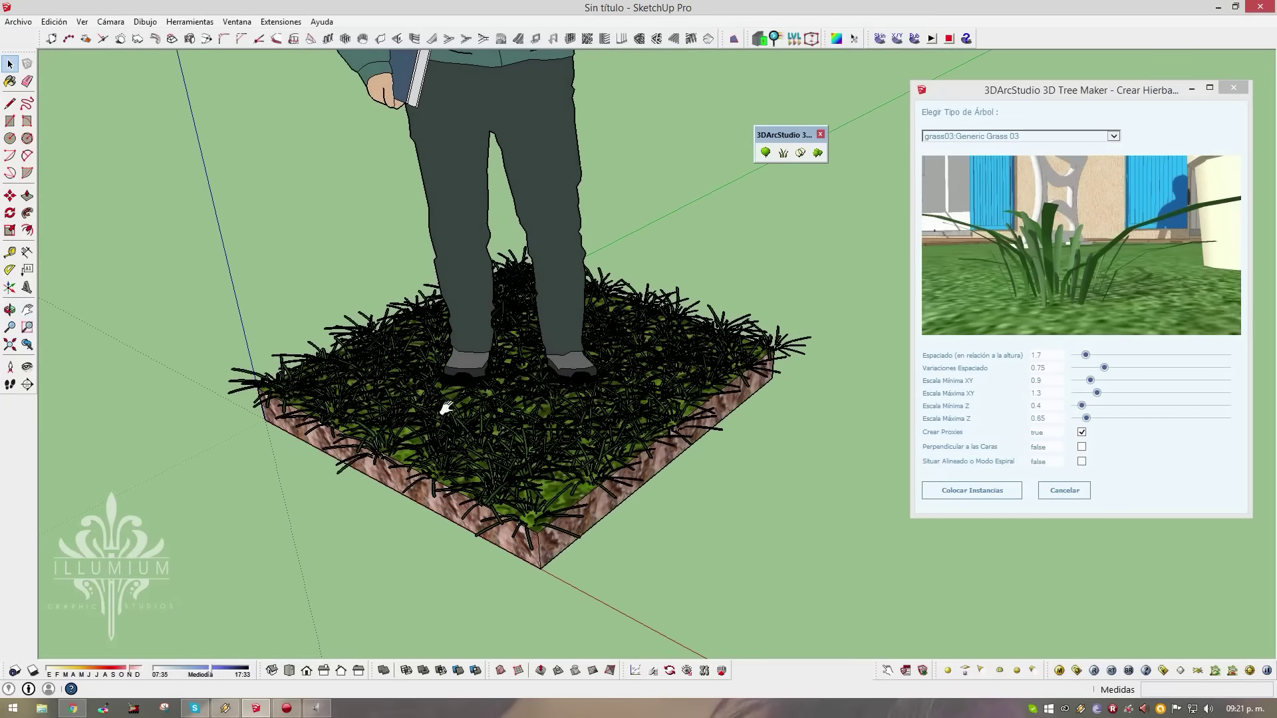
click(439, 420)
middle_drag(500, 408, 839, 400)
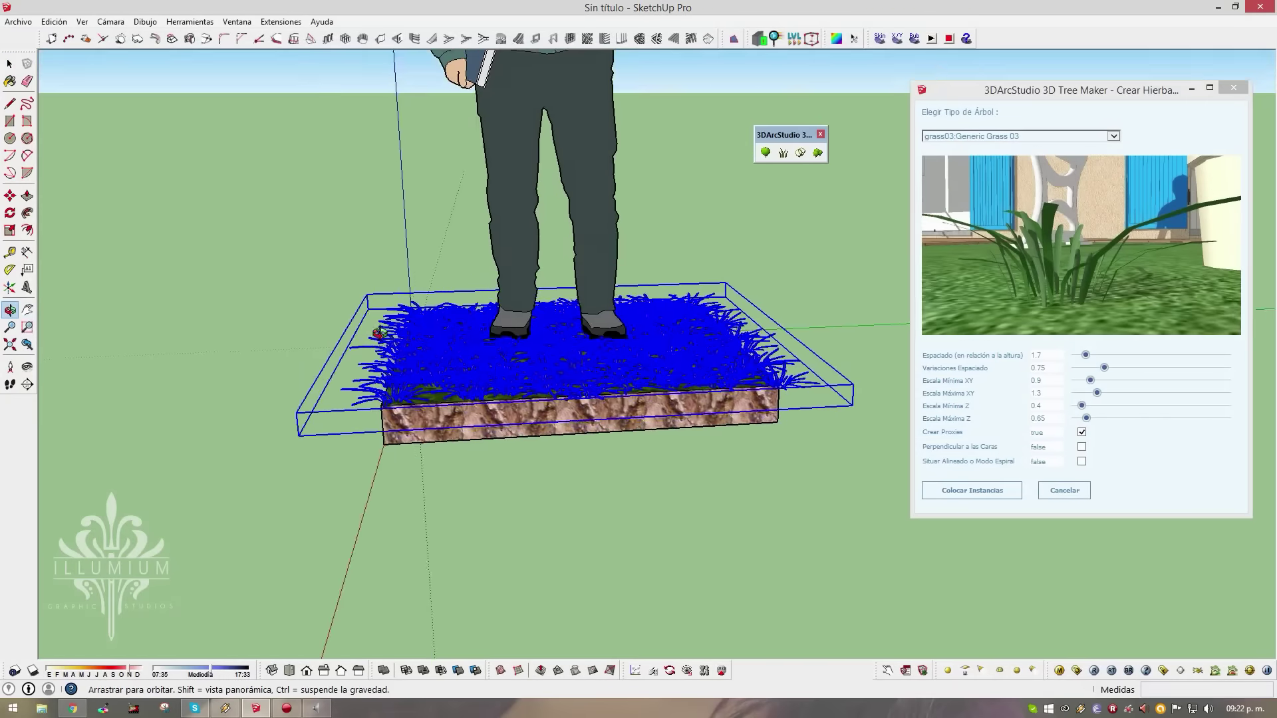
scroll(648, 410, down, 3)
scroll(649, 404, down, 3)
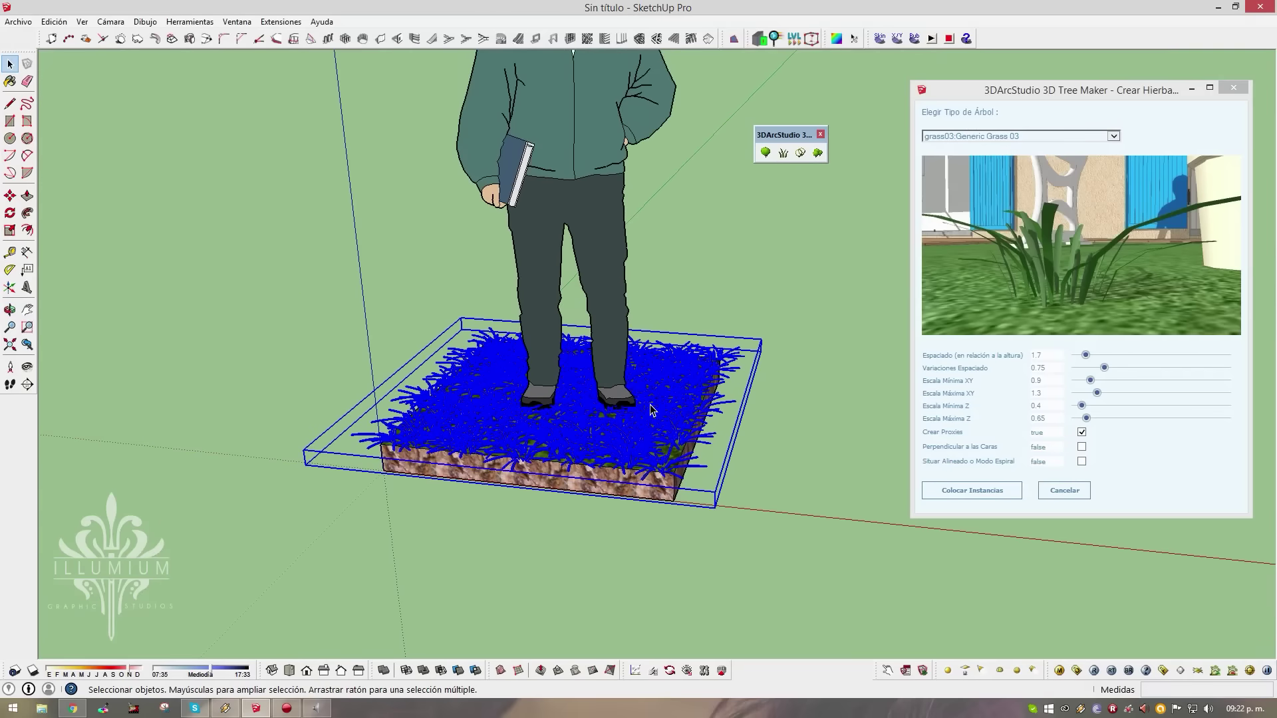
mouse_move(648, 404)
middle_down()
mouse_move(609, 521)
mouse_move(676, 487)
middle_up()
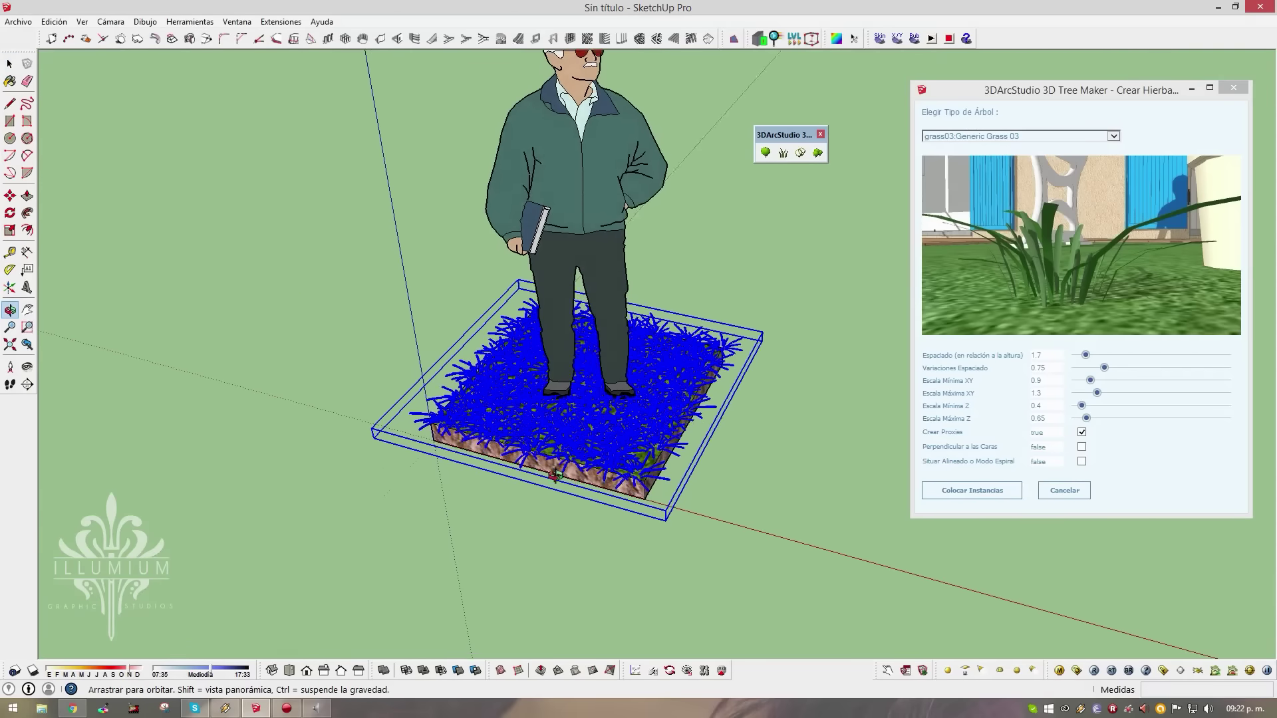
click(676, 487)
scroll(642, 421, up, 3)
click(643, 421)
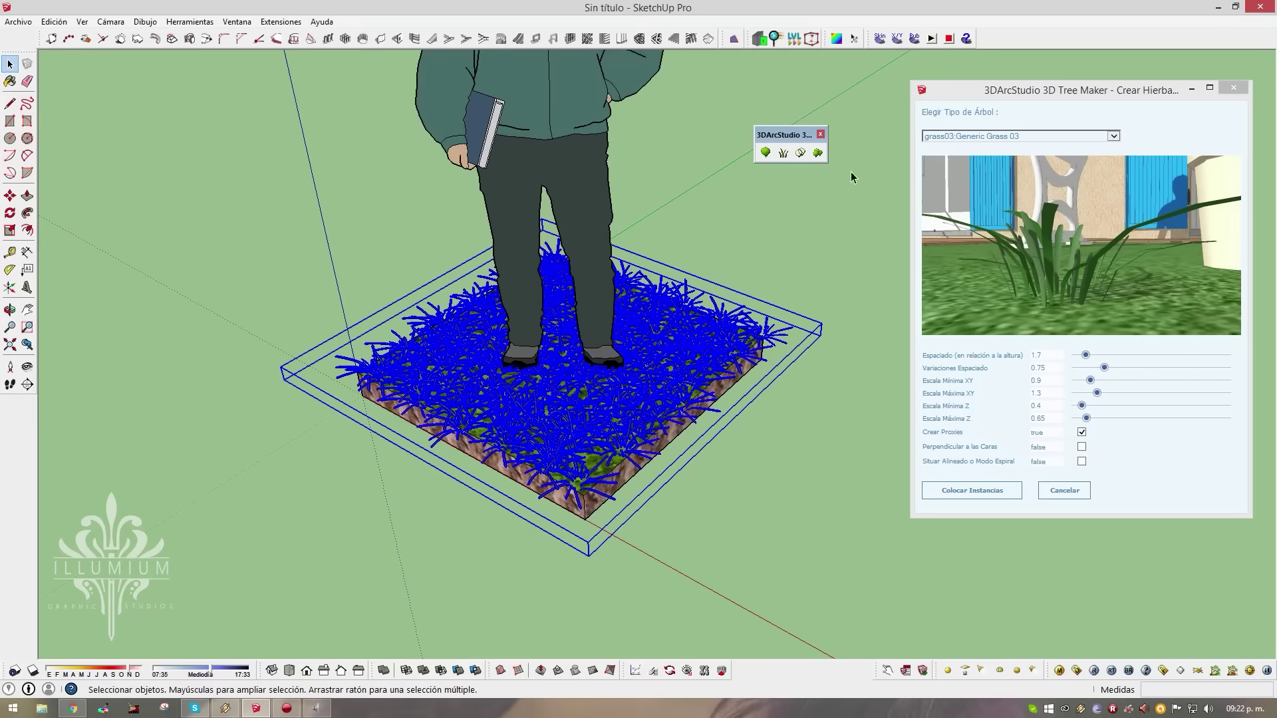
Close the 3DArcStudio palette and Tree Maker dialog, then inspect the grass block from several angles
click(821, 135)
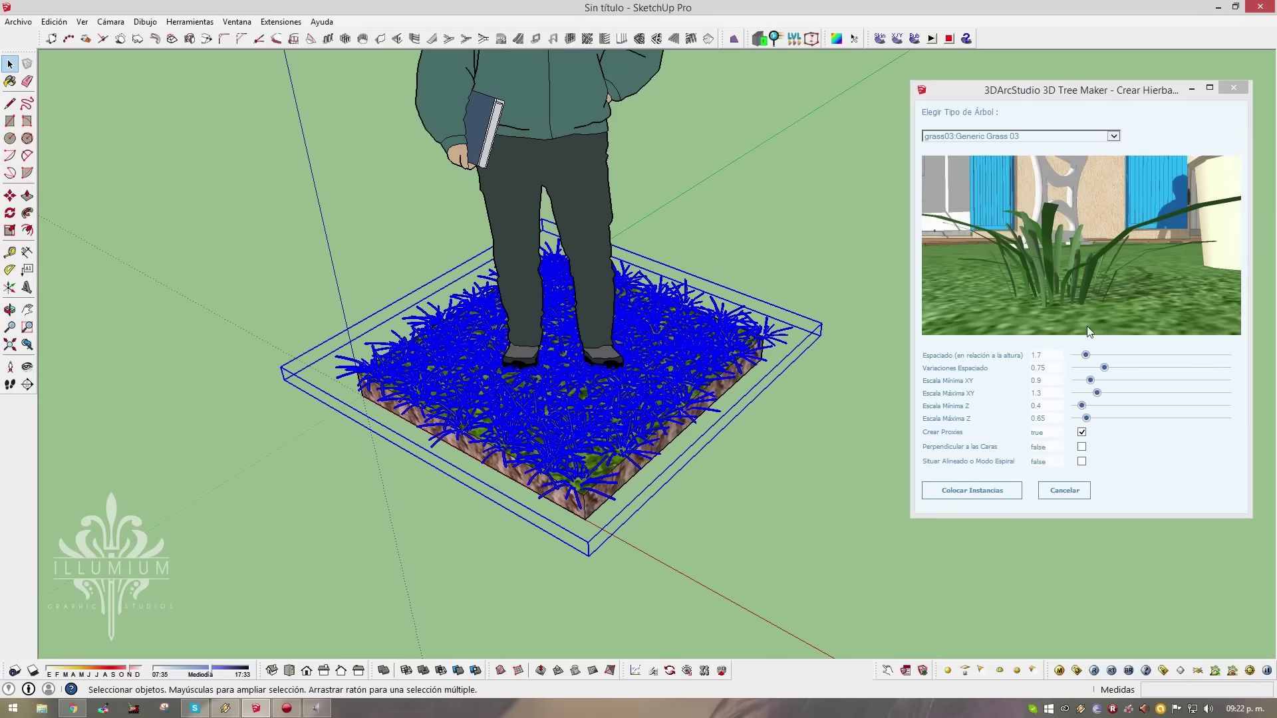
click(1234, 87)
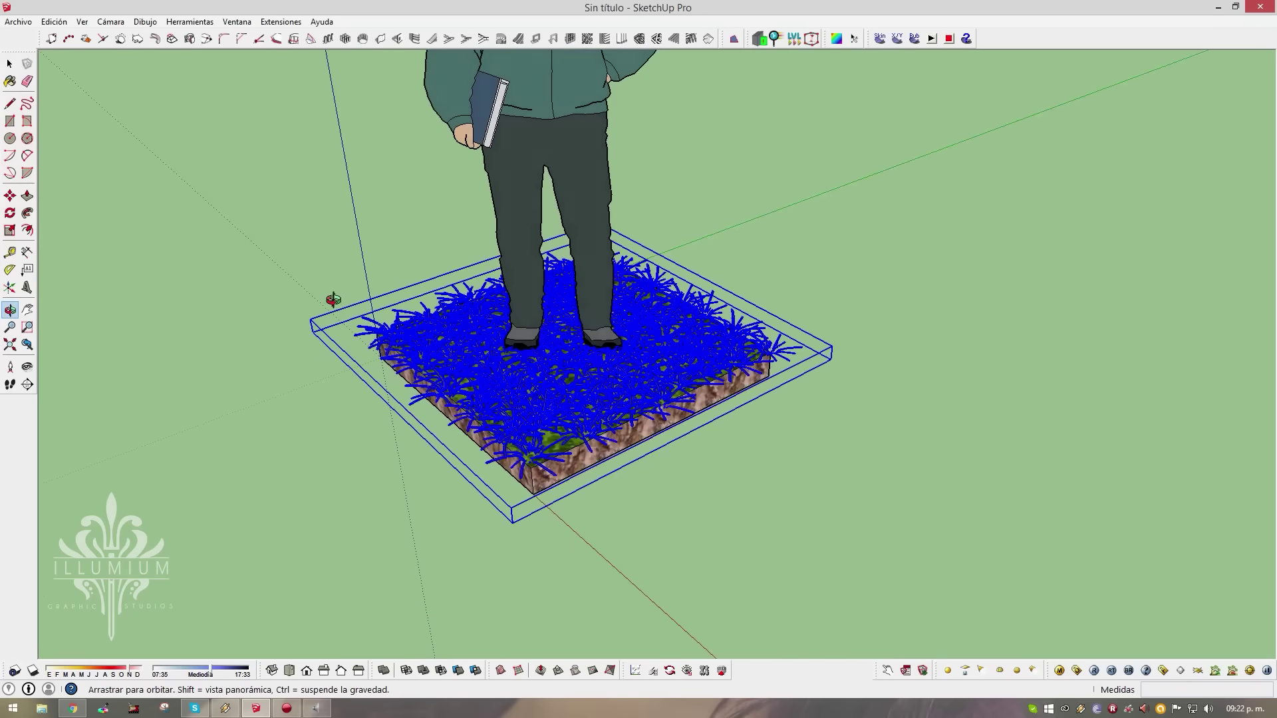
middle_drag(331, 296, 482, 391)
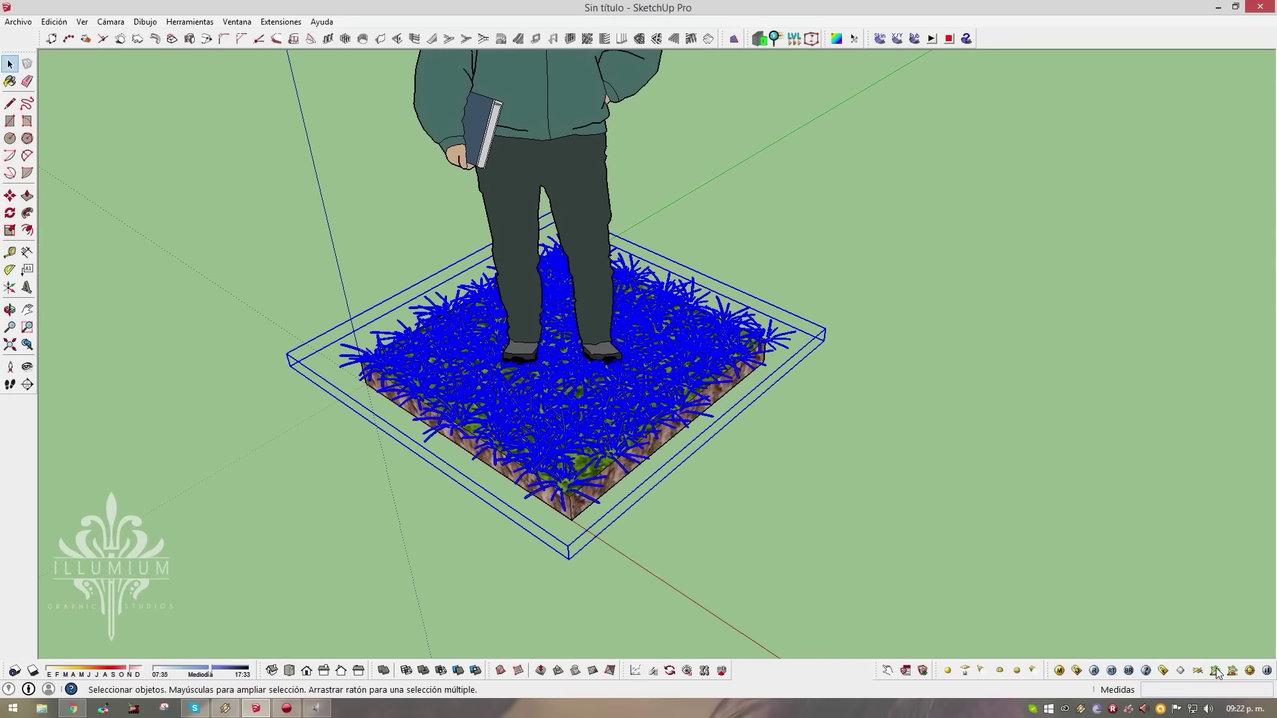
click(861, 497)
click(579, 496)
middle_drag(642, 398, 487, 289)
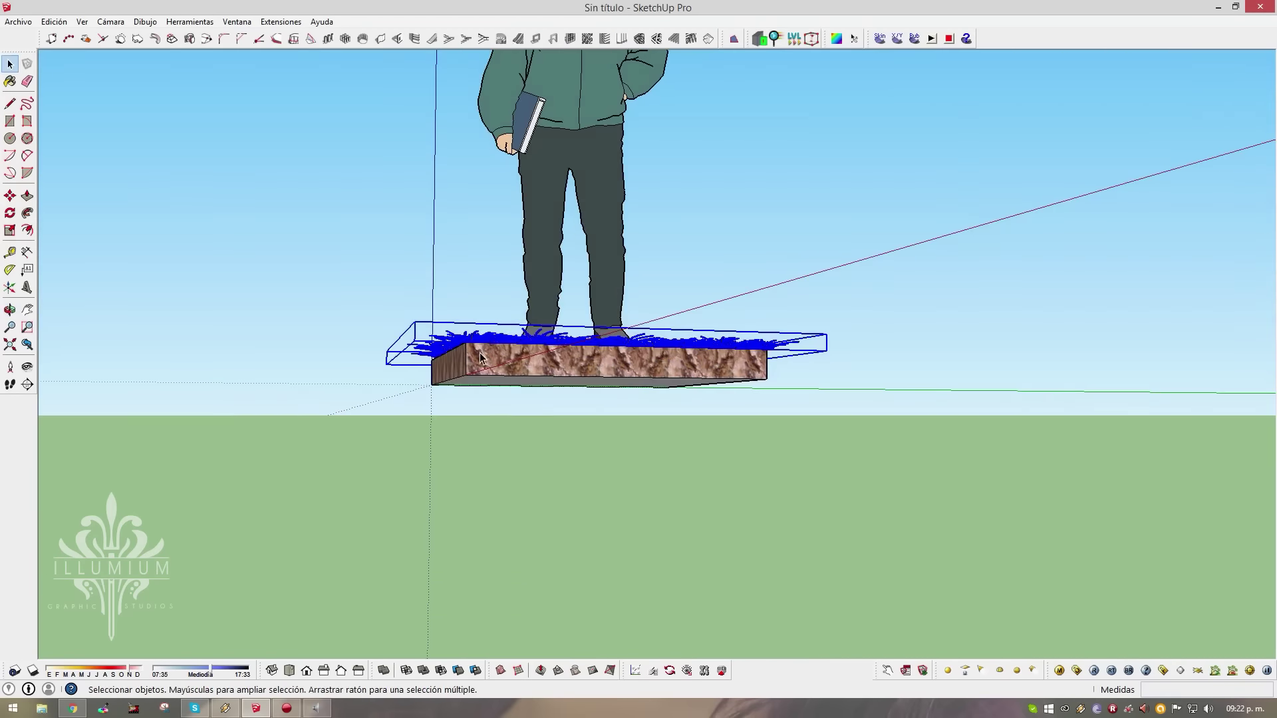
mouse_move(516, 430)
middle_down()
mouse_move(550, 501)
mouse_move(585, 516)
middle_up()
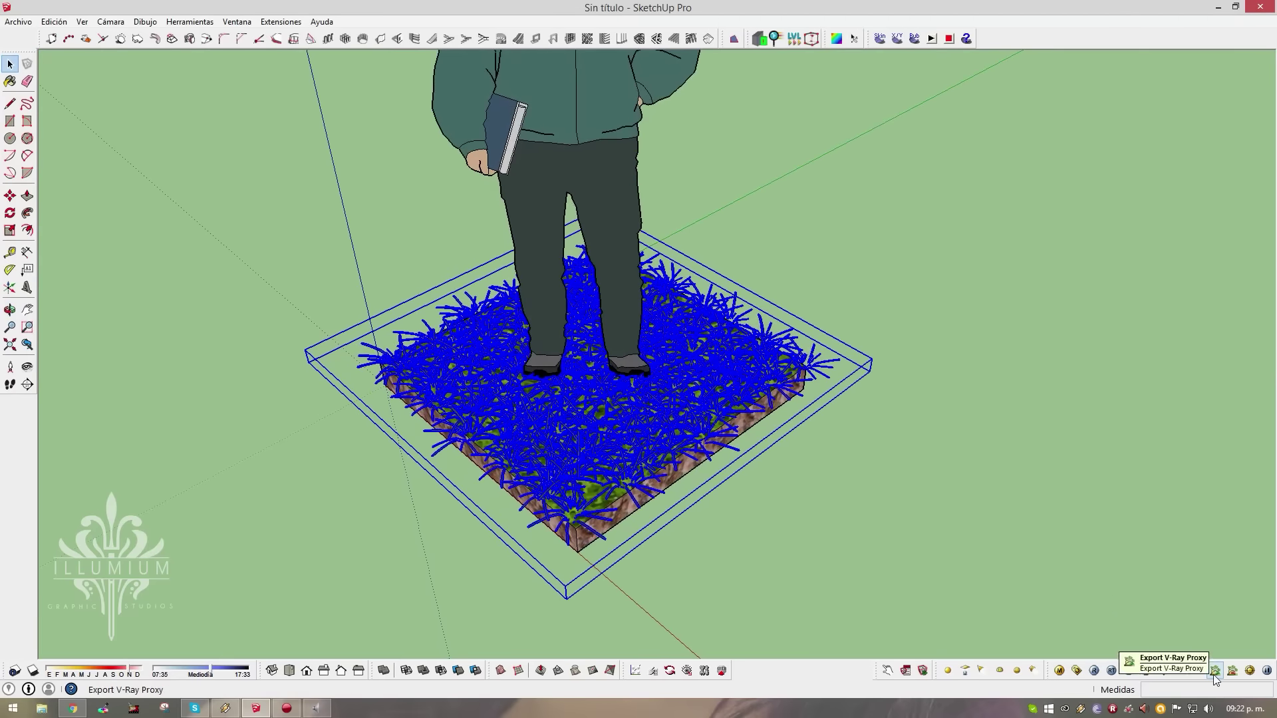
Export the grass as Pasto.vrmesh in the Proxy folder with automatic proxy creation
click(1214, 671)
text(Pasto)
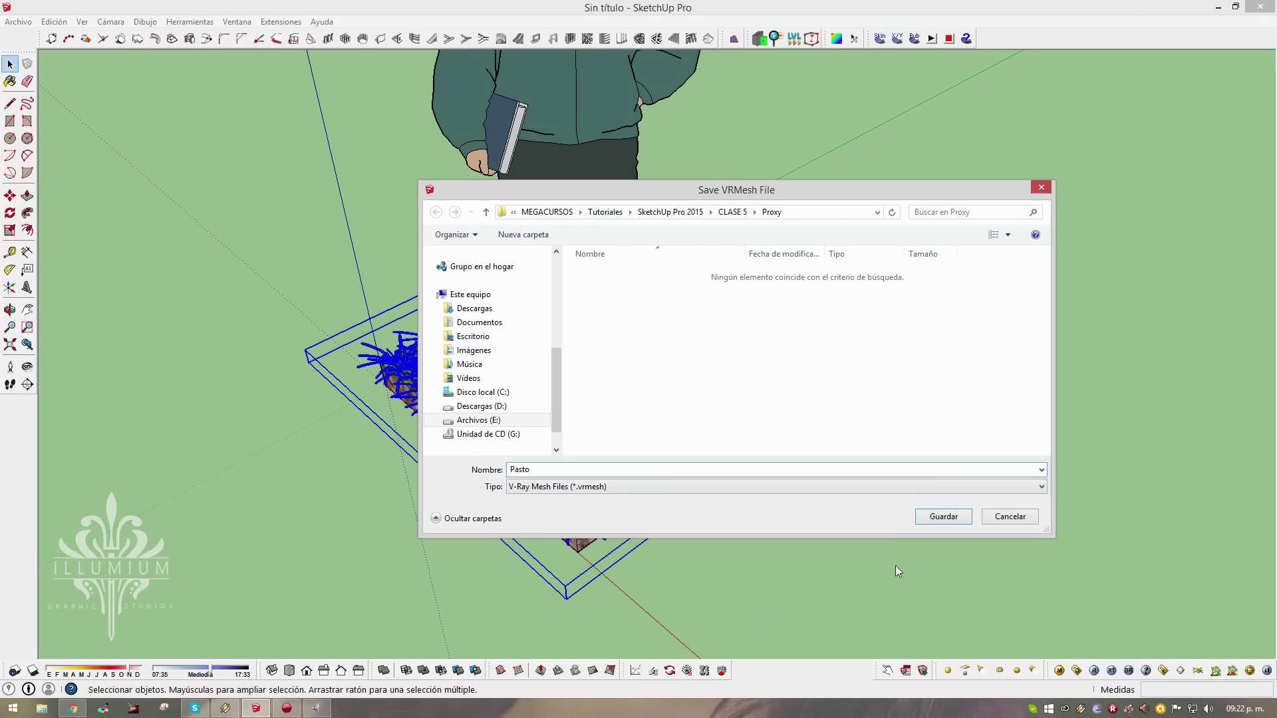
click(948, 516)
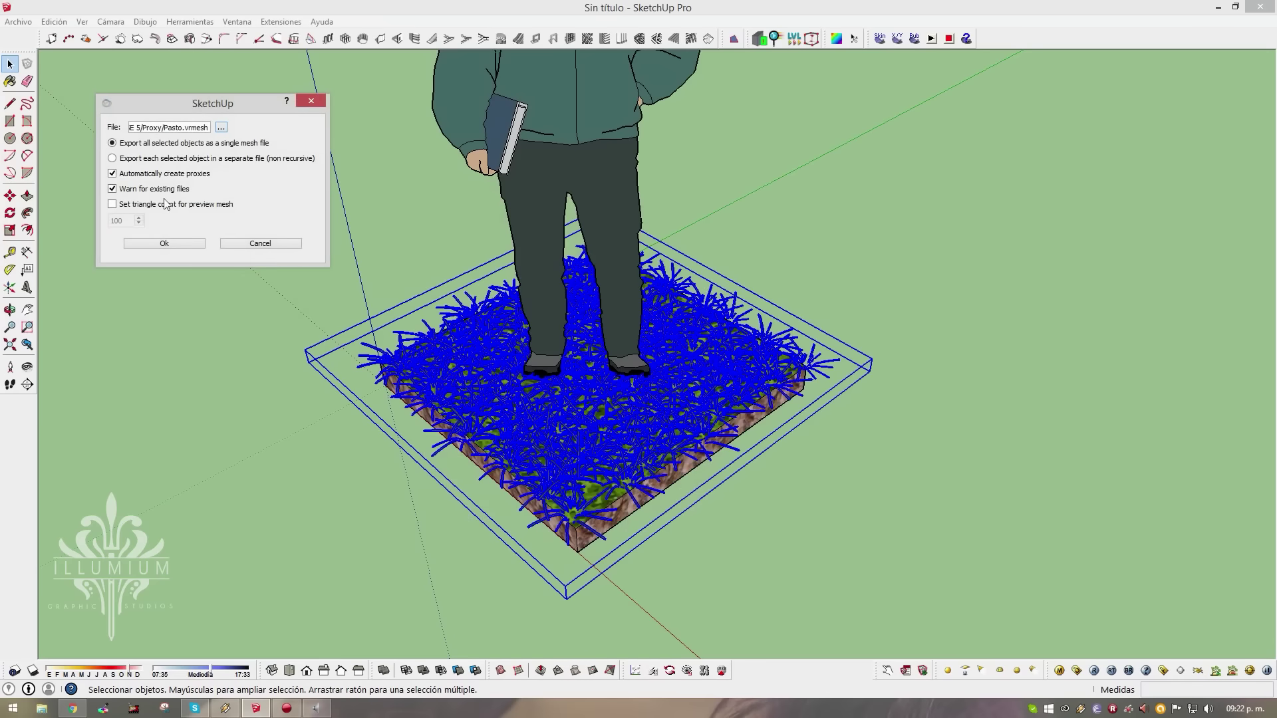
click(162, 243)
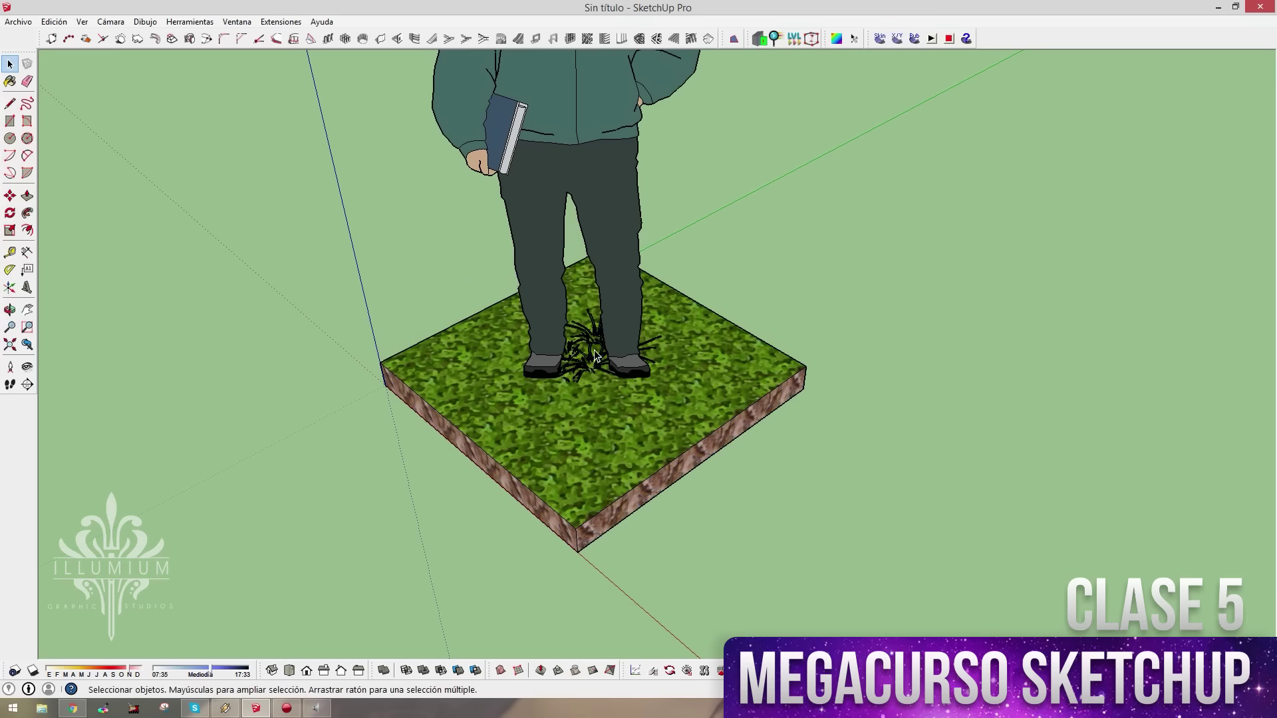
Frame the proxy-grass tile and figure at a good angle and start a V-Ray render
click(564, 382)
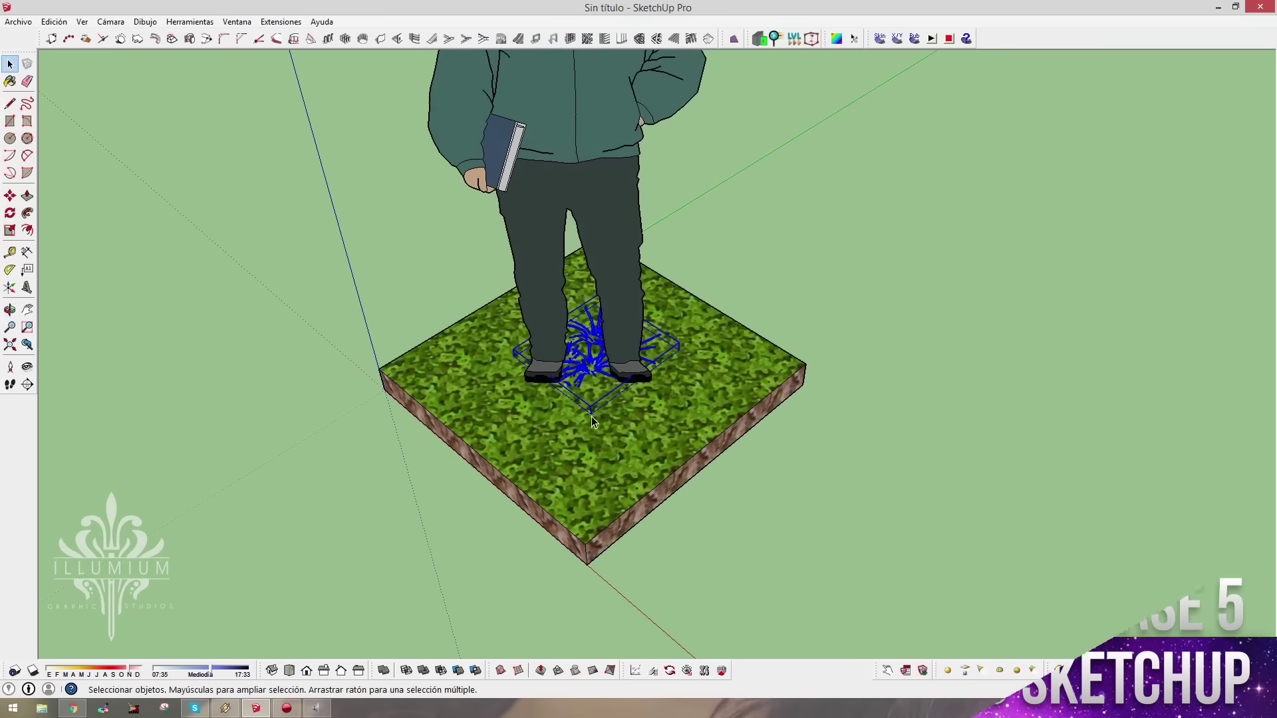
scroll(609, 344, up, 5)
mouse_move(609, 345)
middle_down()
mouse_move(604, 355)
mouse_move(715, 377)
middle_up()
scroll(605, 355, down, 5)
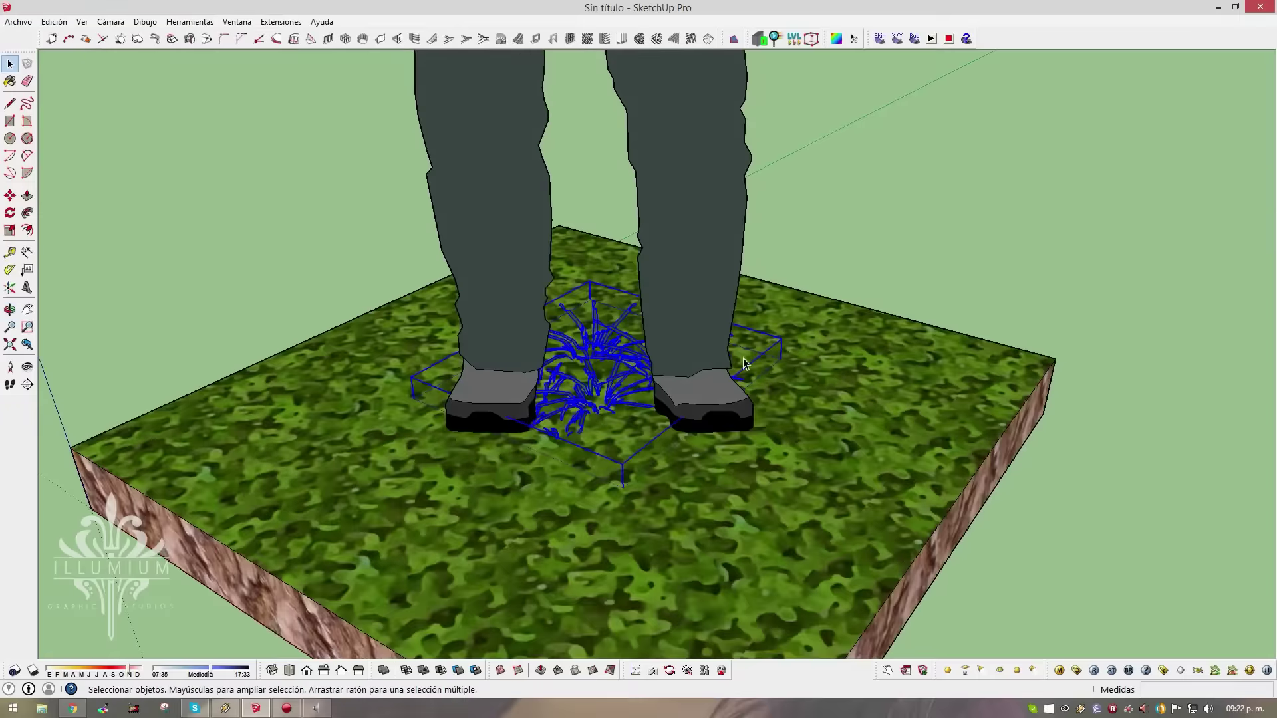
scroll(713, 378, down, 3)
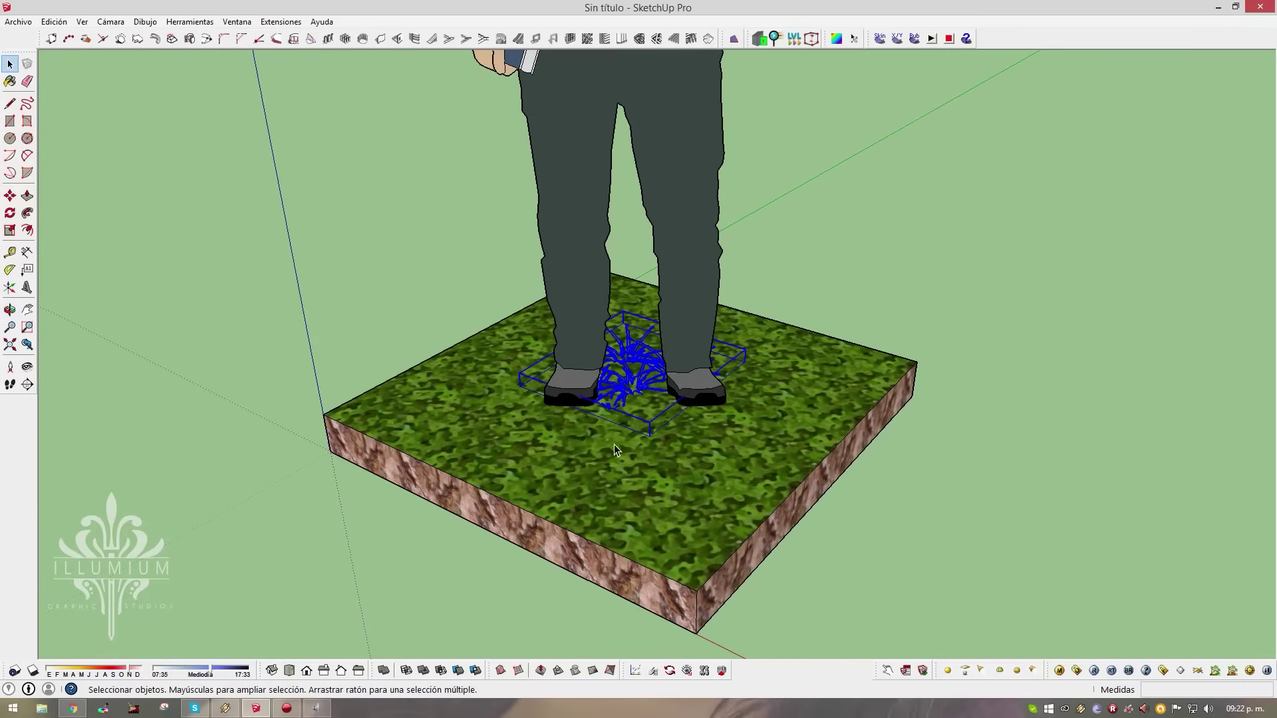
click(570, 467)
click(637, 383)
mouse_move(540, 371)
middle_down()
mouse_move(555, 291)
mouse_move(578, 322)
middle_up()
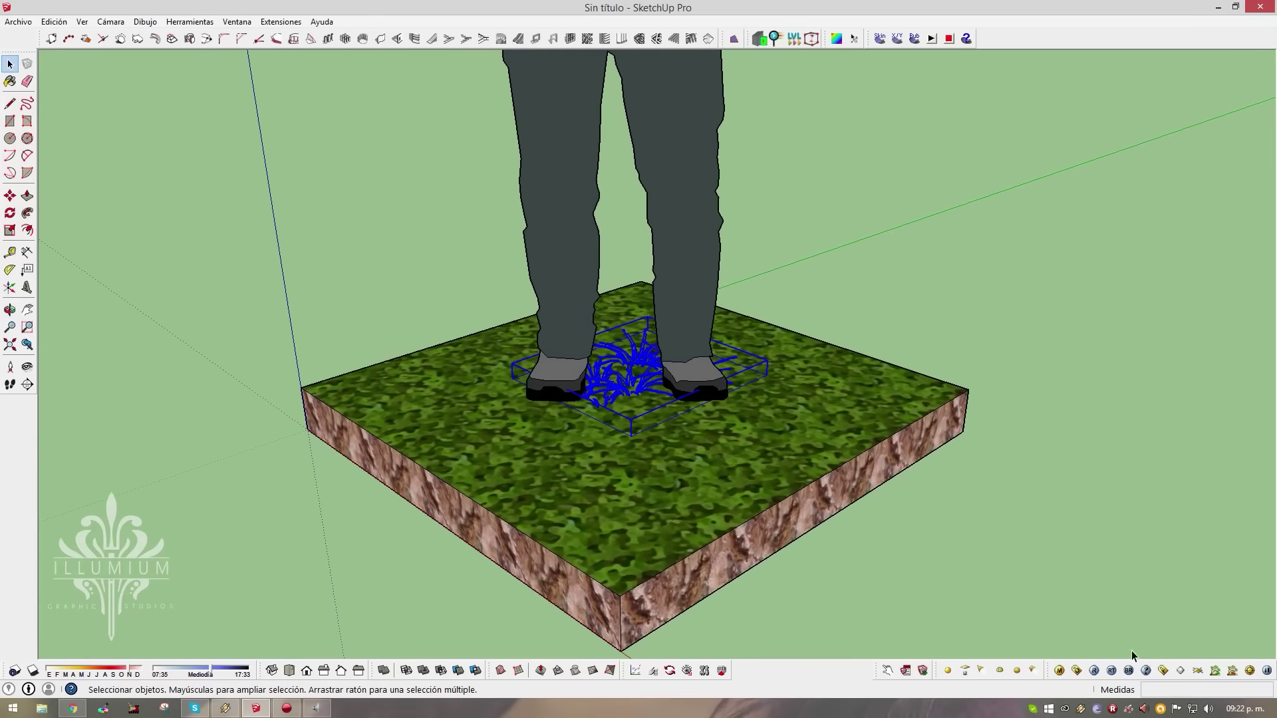
click(1094, 671)
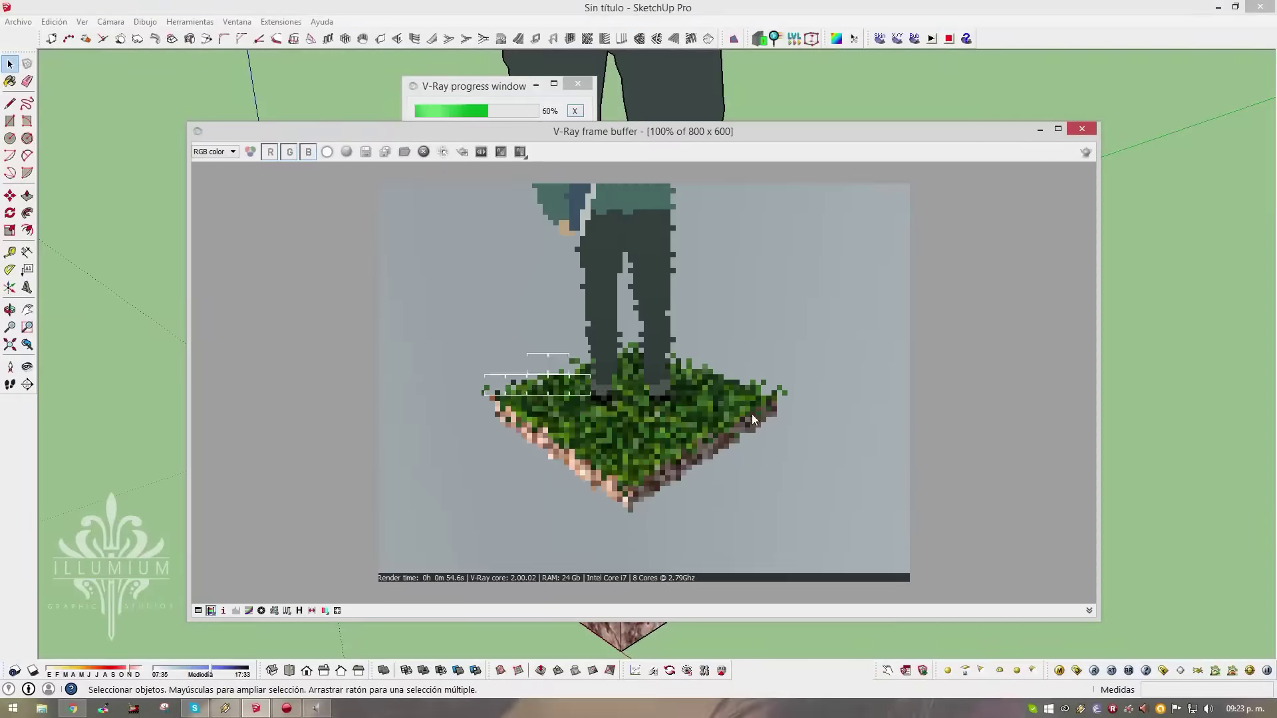
Nudge the V-Ray frame buffer aside and close the finished proxy-grass render
drag(687, 131, 683, 113)
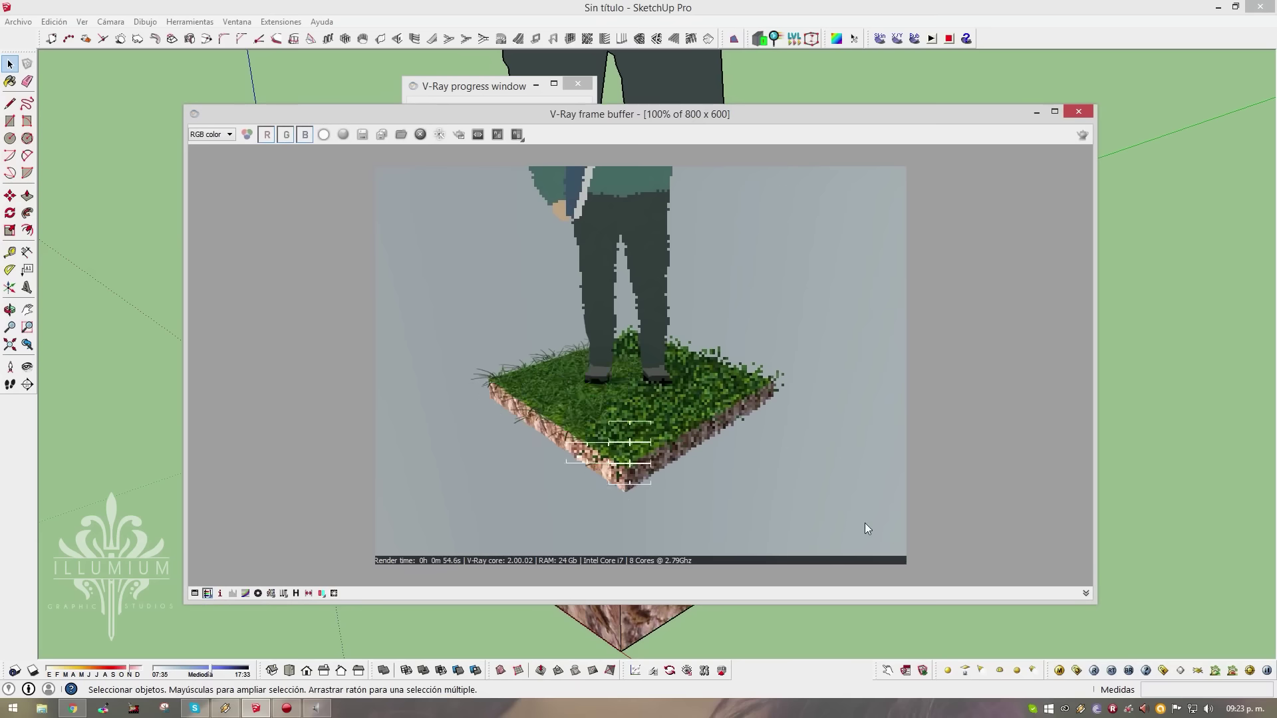
click(1079, 111)
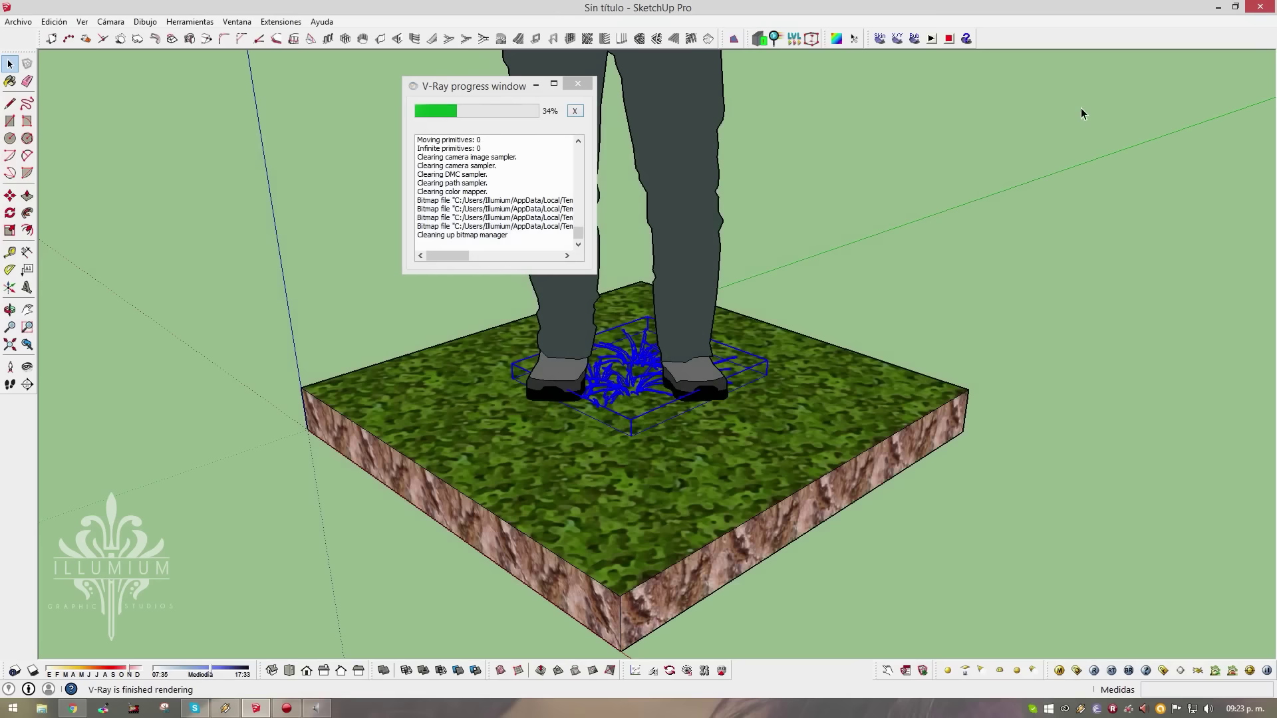
Group the soil tile and its proxy grass into a new component named PastoPisto
click(1031, 230)
scroll(649, 296, down, 3)
click(637, 337)
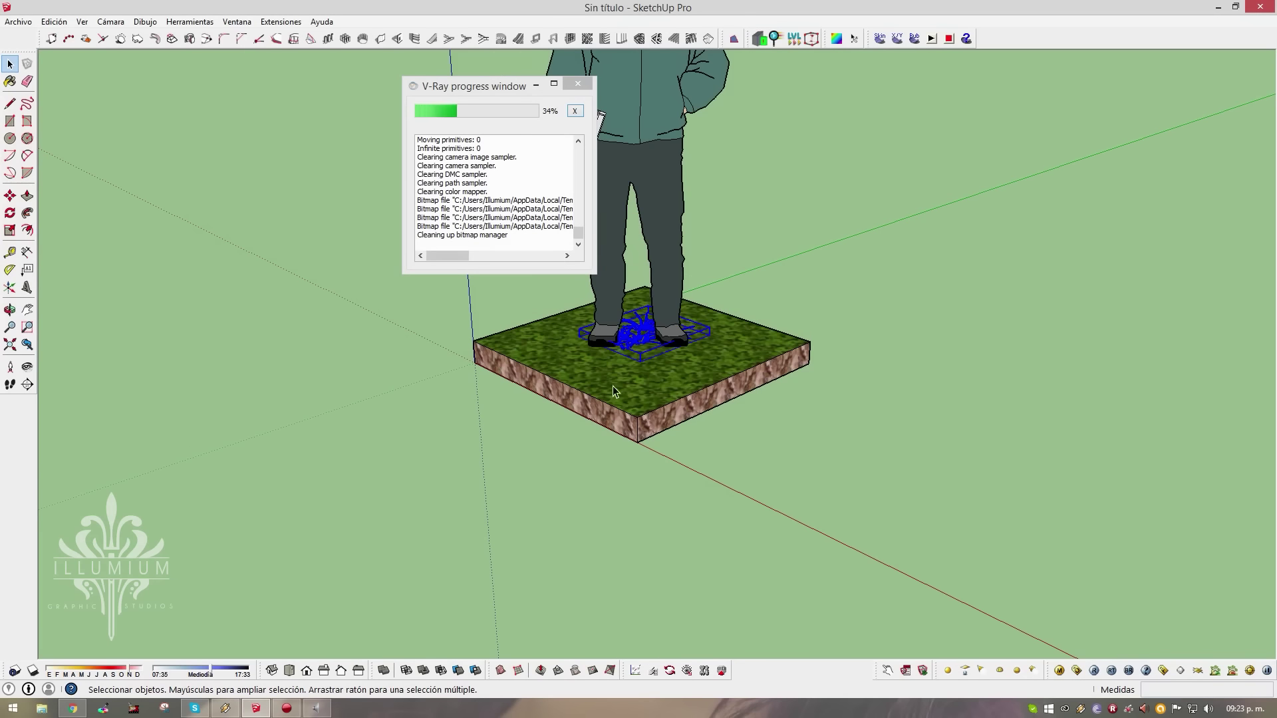
middle_drag(613, 391, 508, 359)
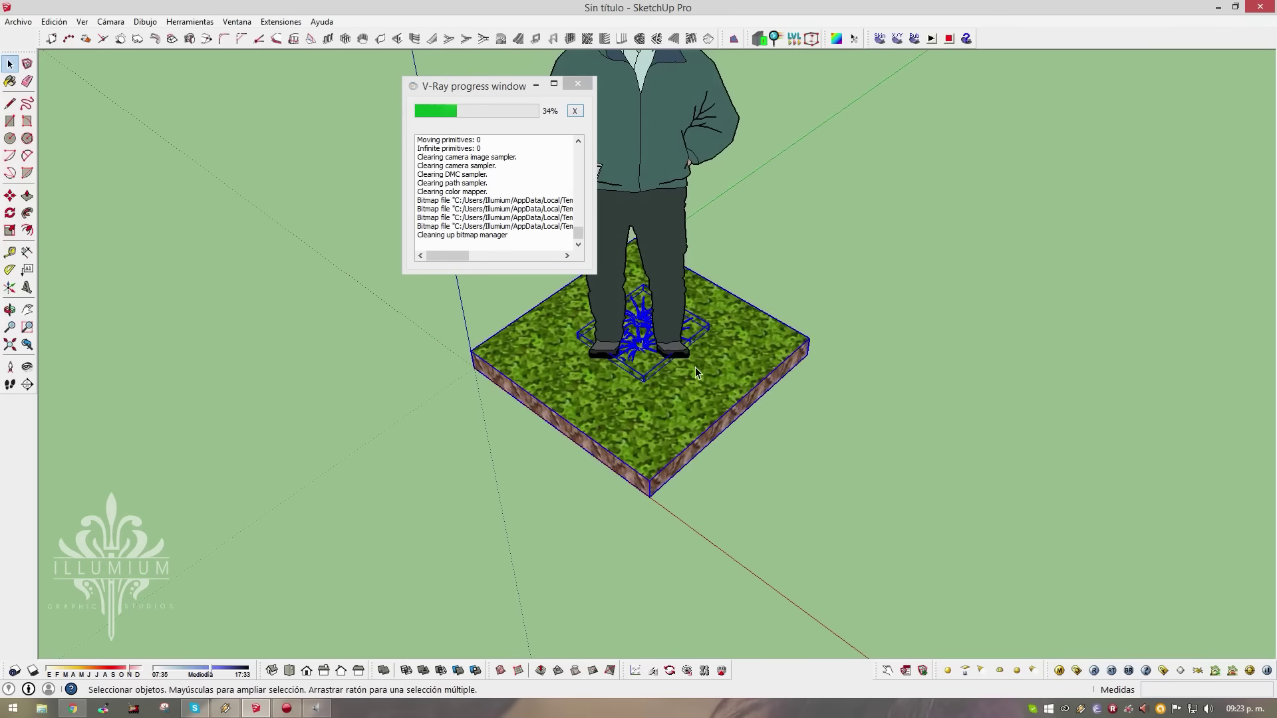
key(g)
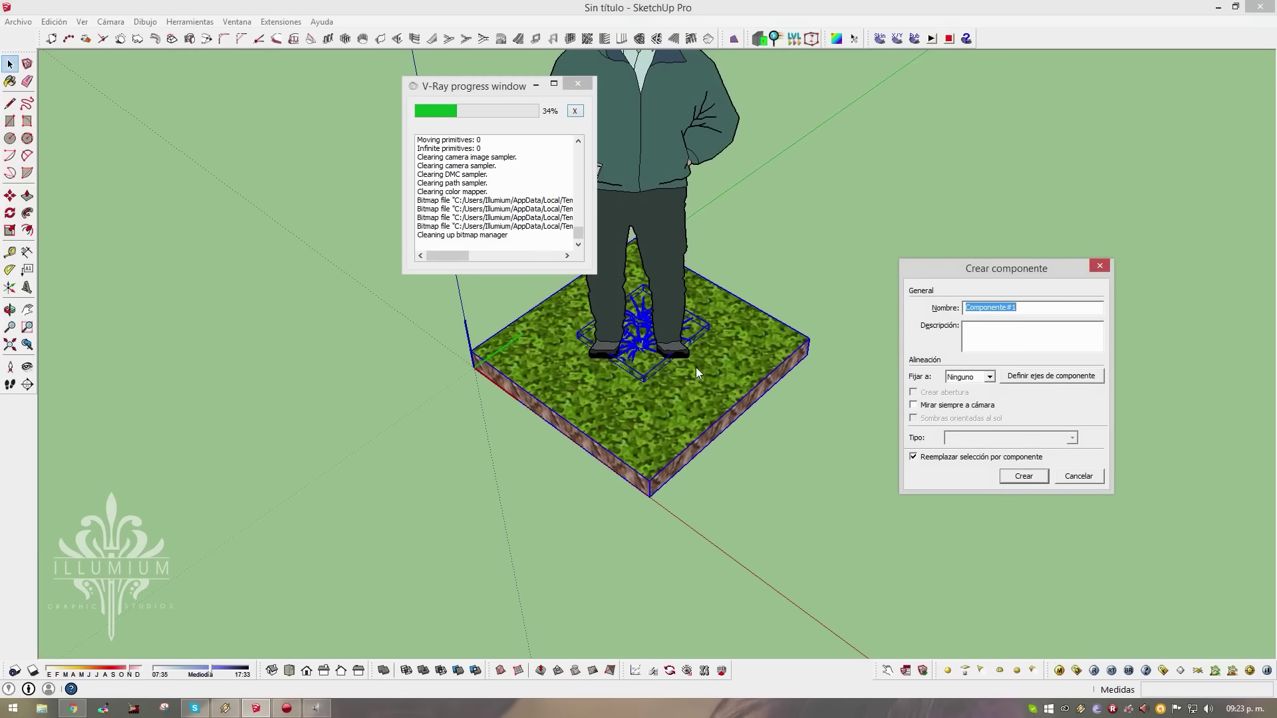
text(PastoPisto)
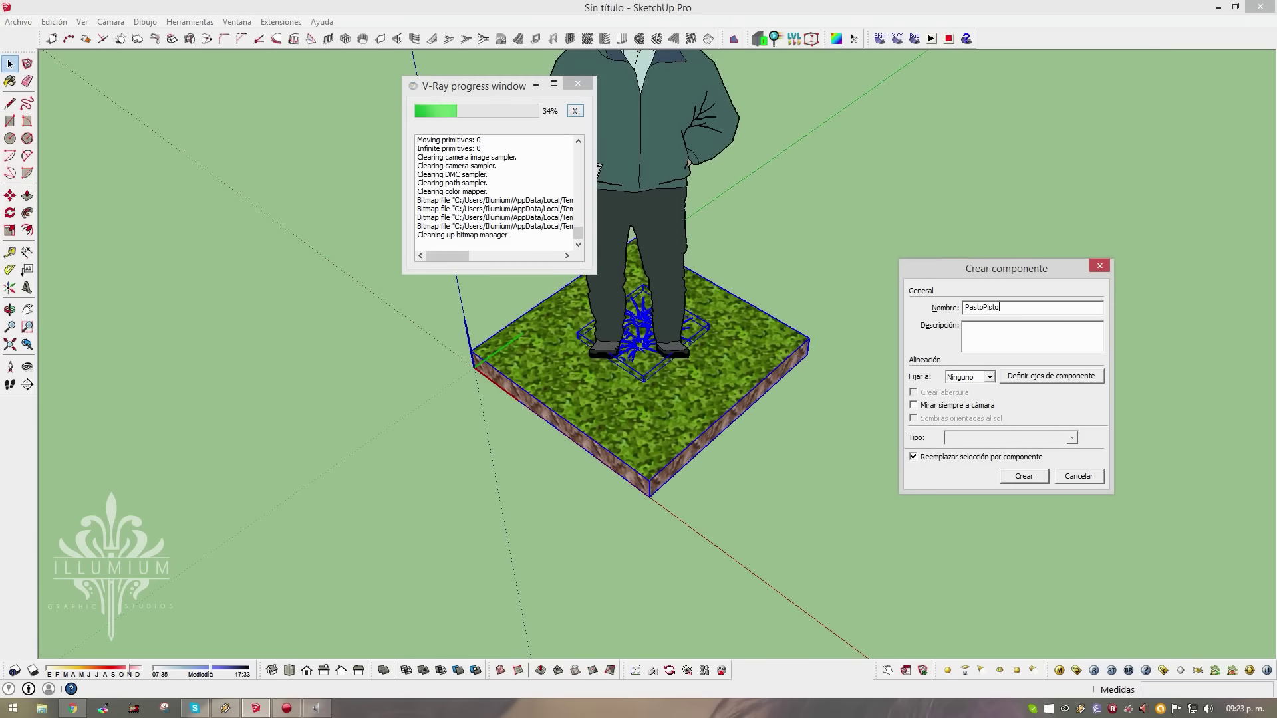
key(Return)
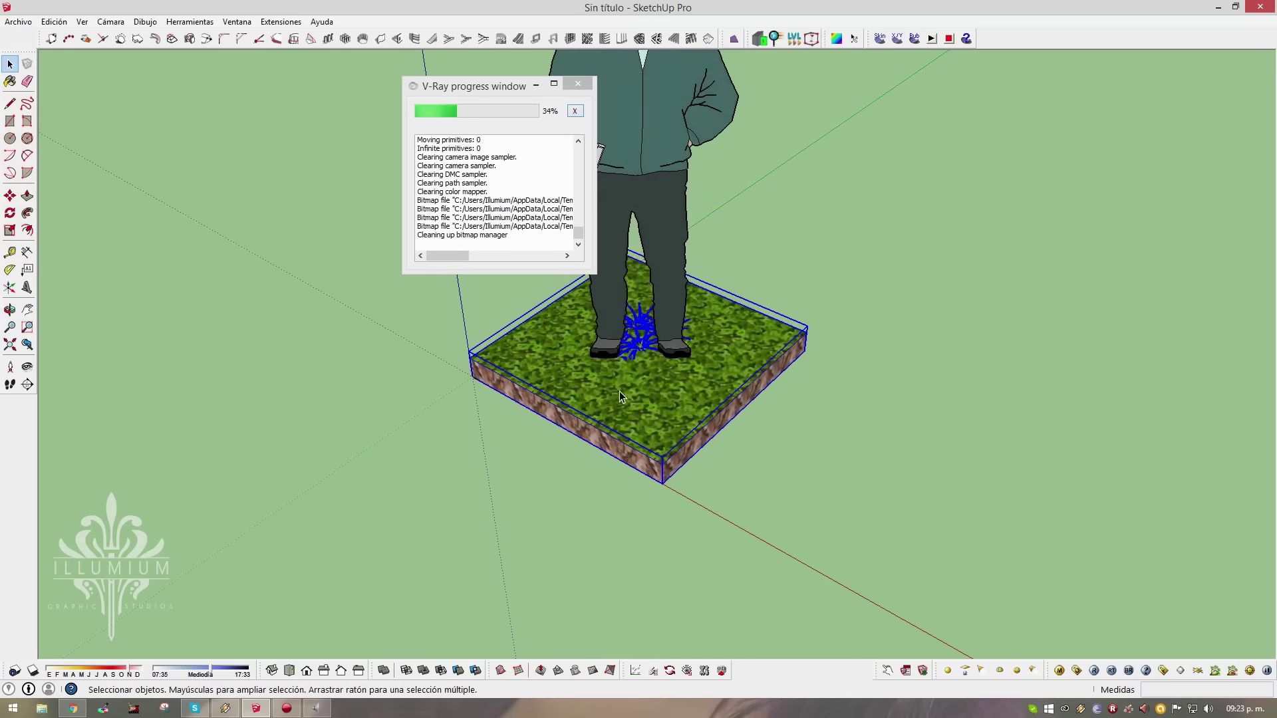
Explode the PastoPisto tile and remake it as a fresh component
right_click(623, 52)
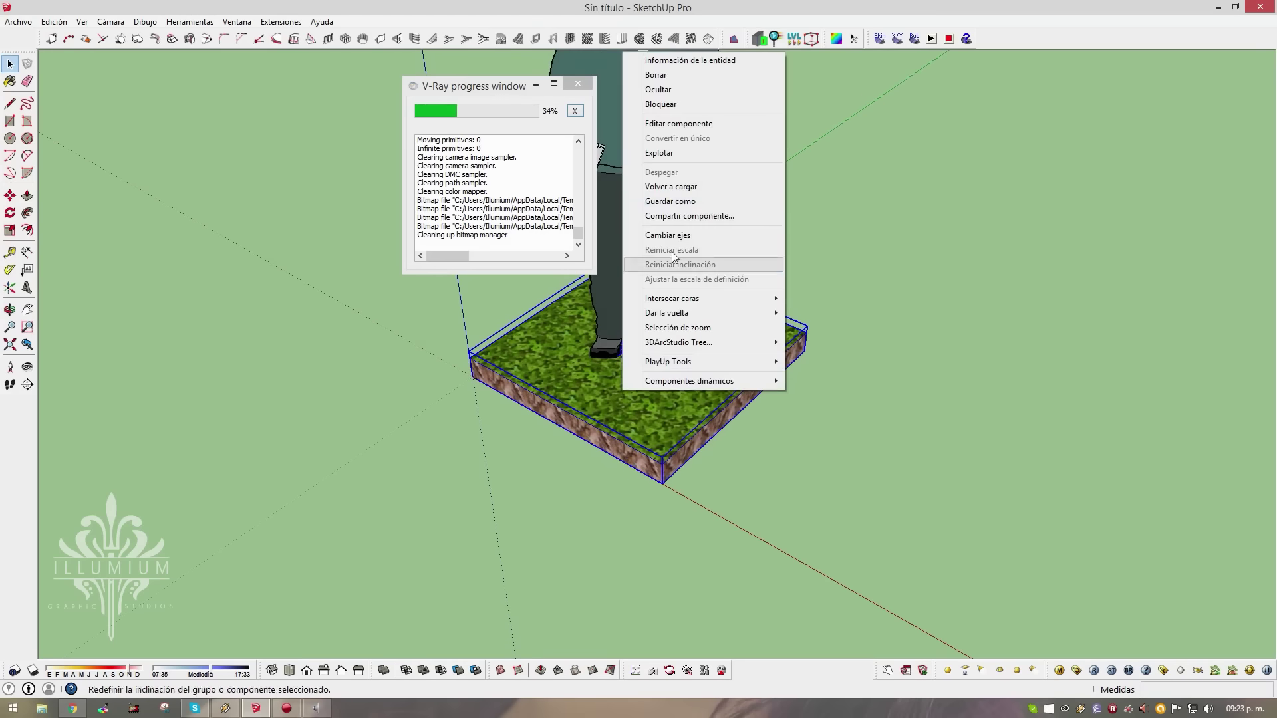
click(665, 153)
key(g)
text(PastoPiso)
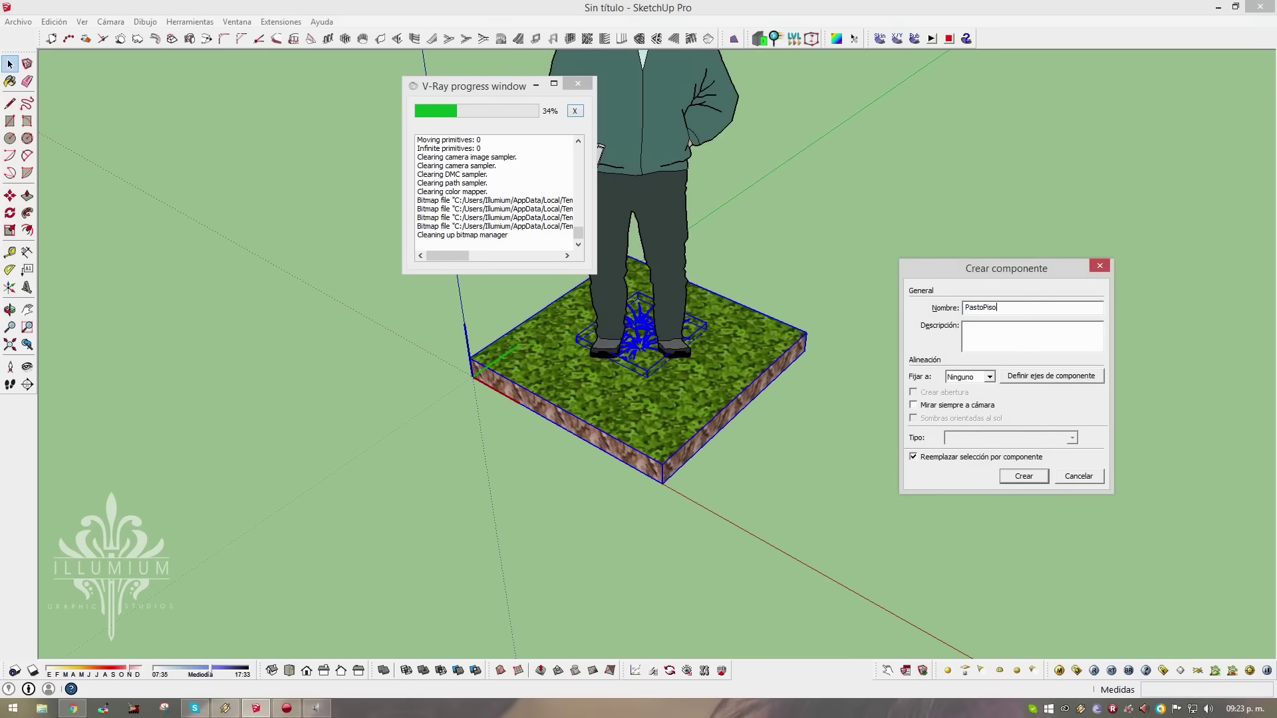
key(Return)
Copy the tile 1 m to the right with *2, making a three-tile row
middle_drag(1045, 334, 768, 415)
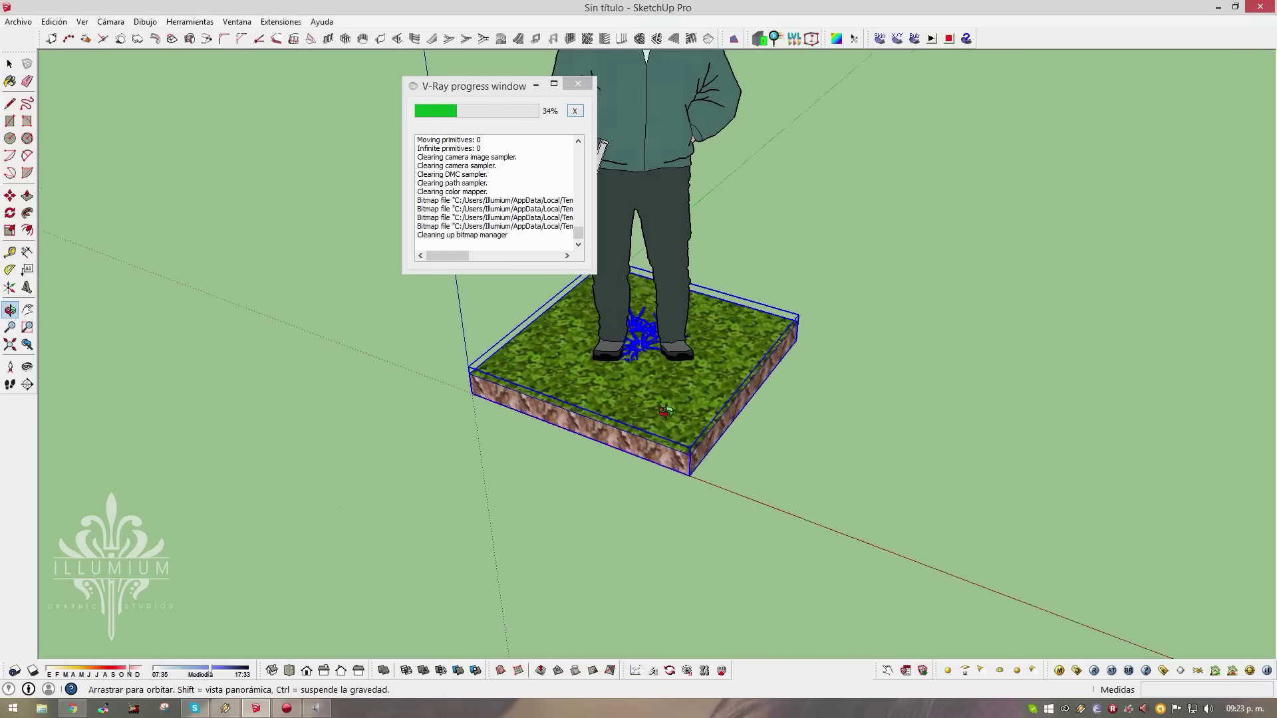
key(m)
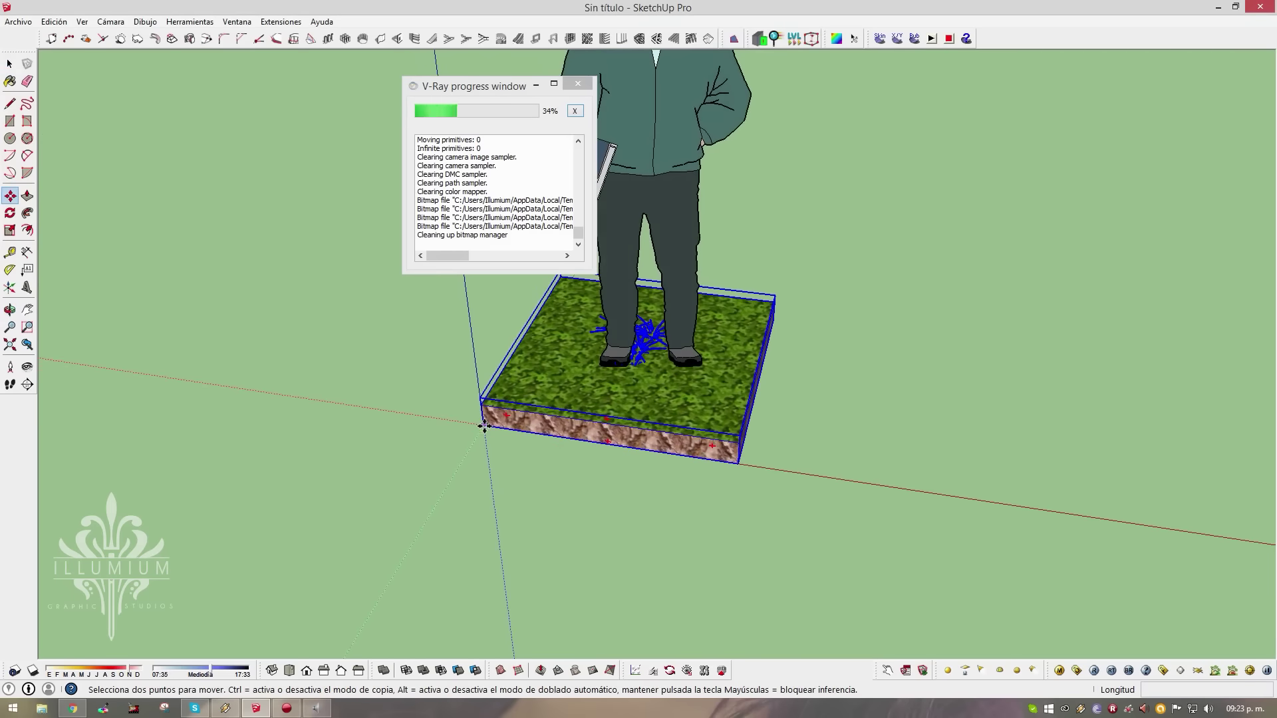
ctrl+click(480, 426)
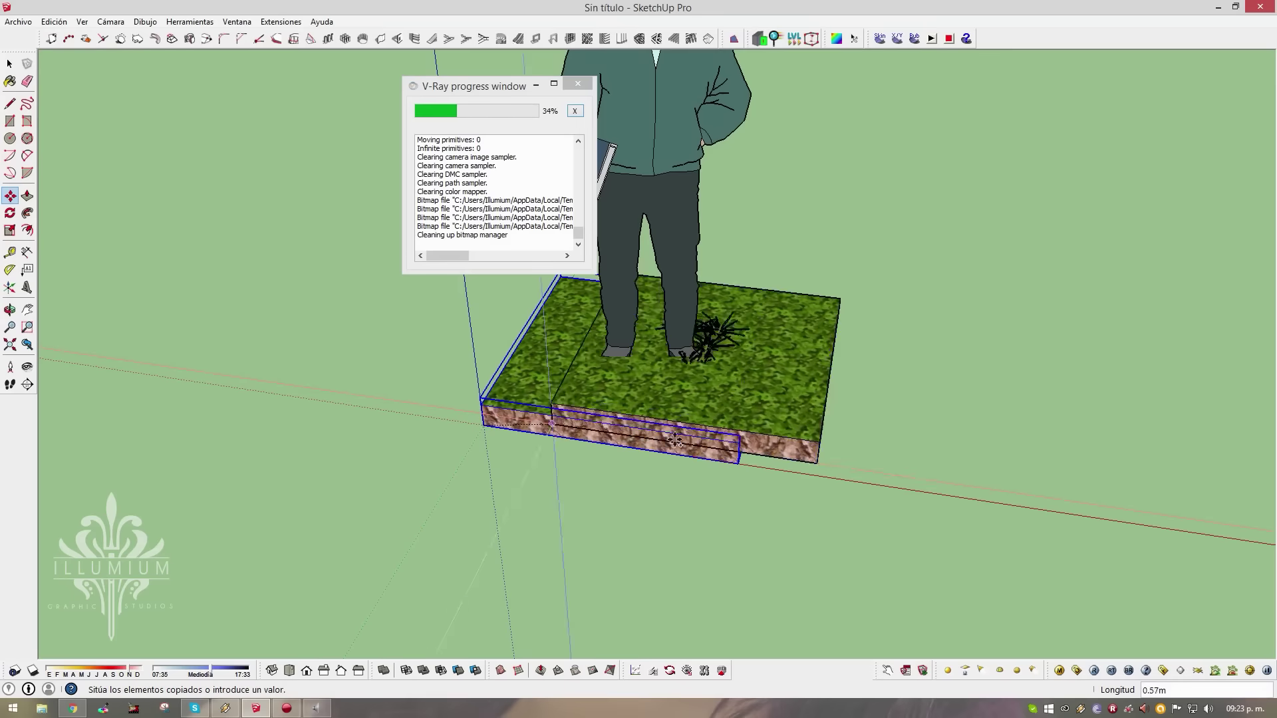
click(738, 464)
text(*)
key(Return)
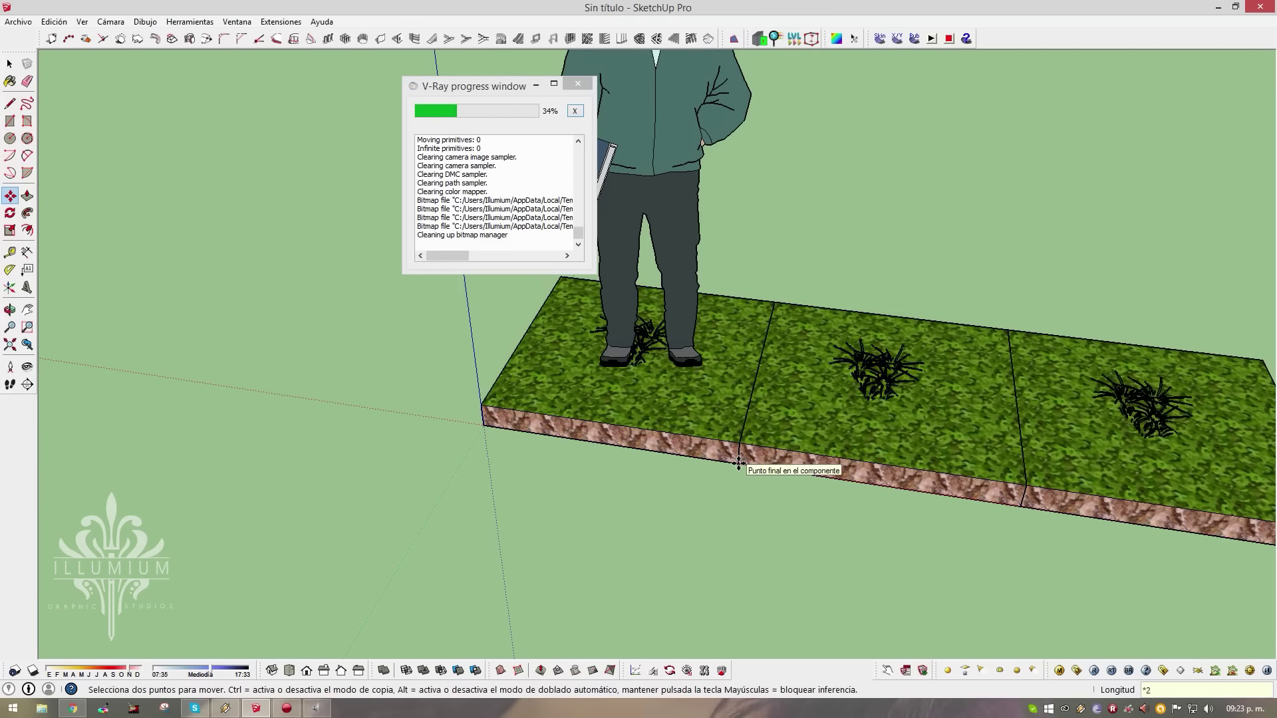
key(space)
Copy the three-tile row four times alongside itself to complete the grass grid
drag(1103, 424, 784, 420)
scroll(784, 420, down, 3)
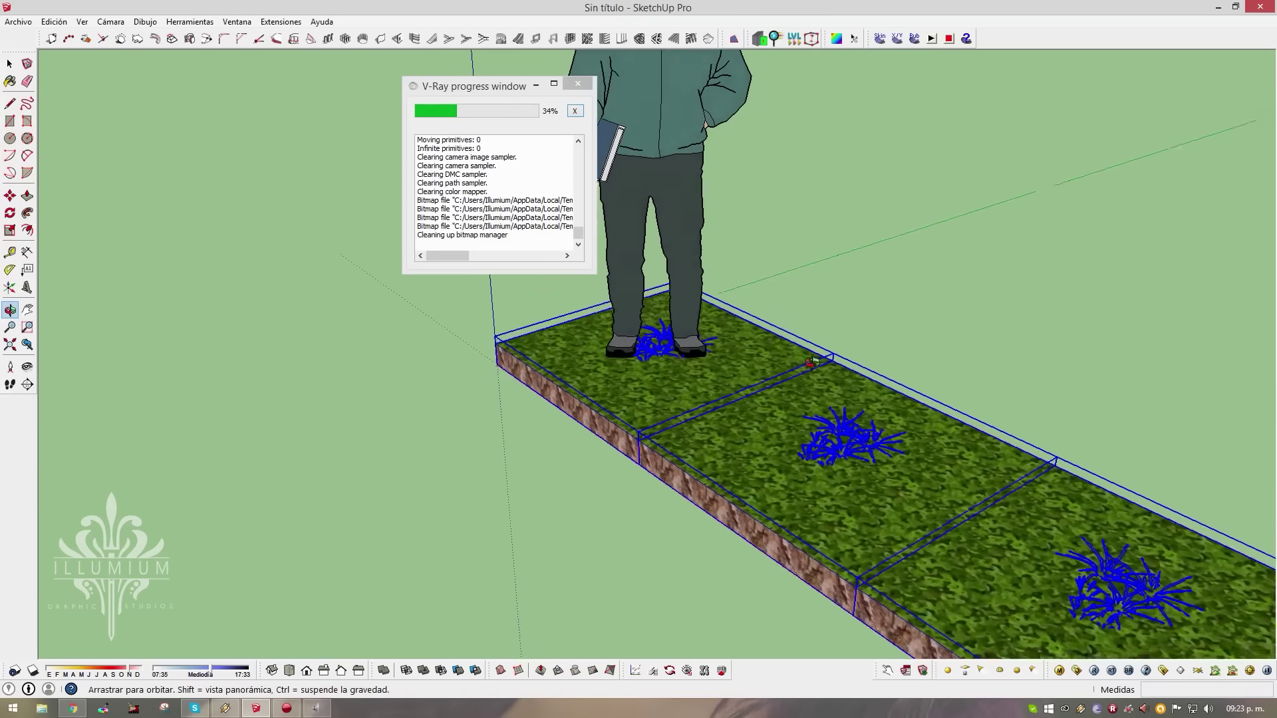
middle_drag(783, 420, 688, 491)
key(m)
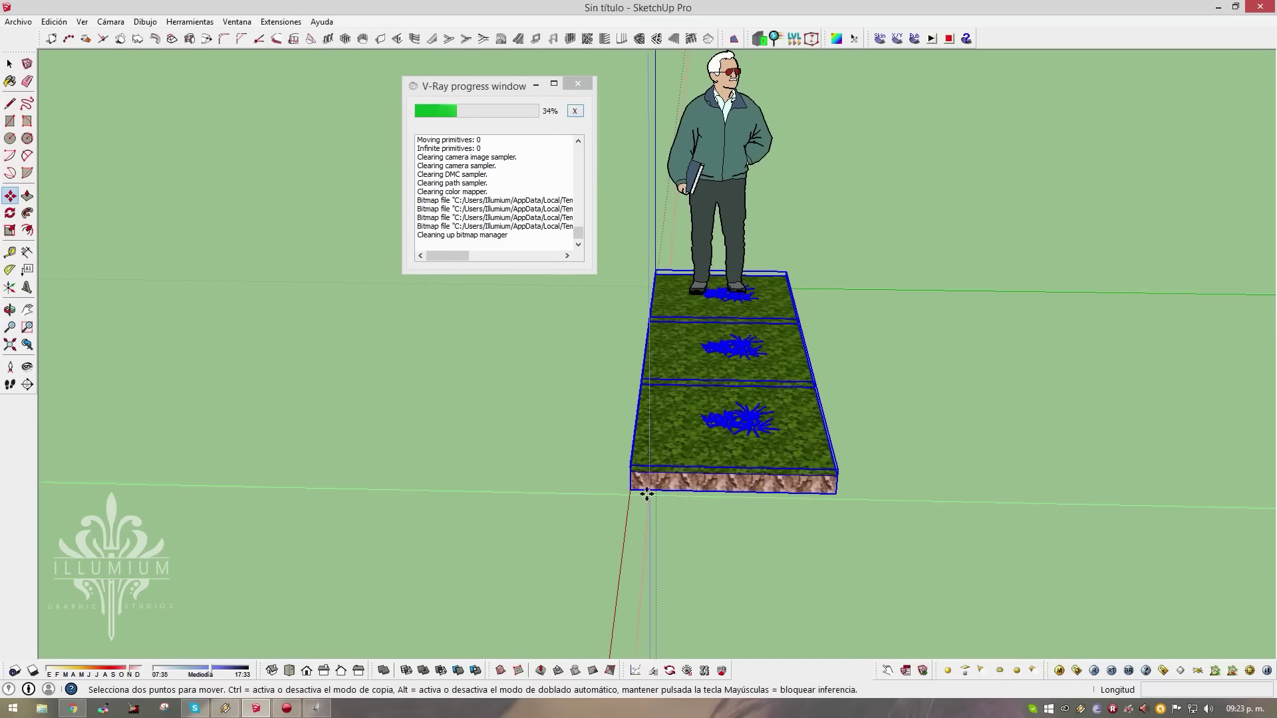
key(ctrl)
click(630, 490)
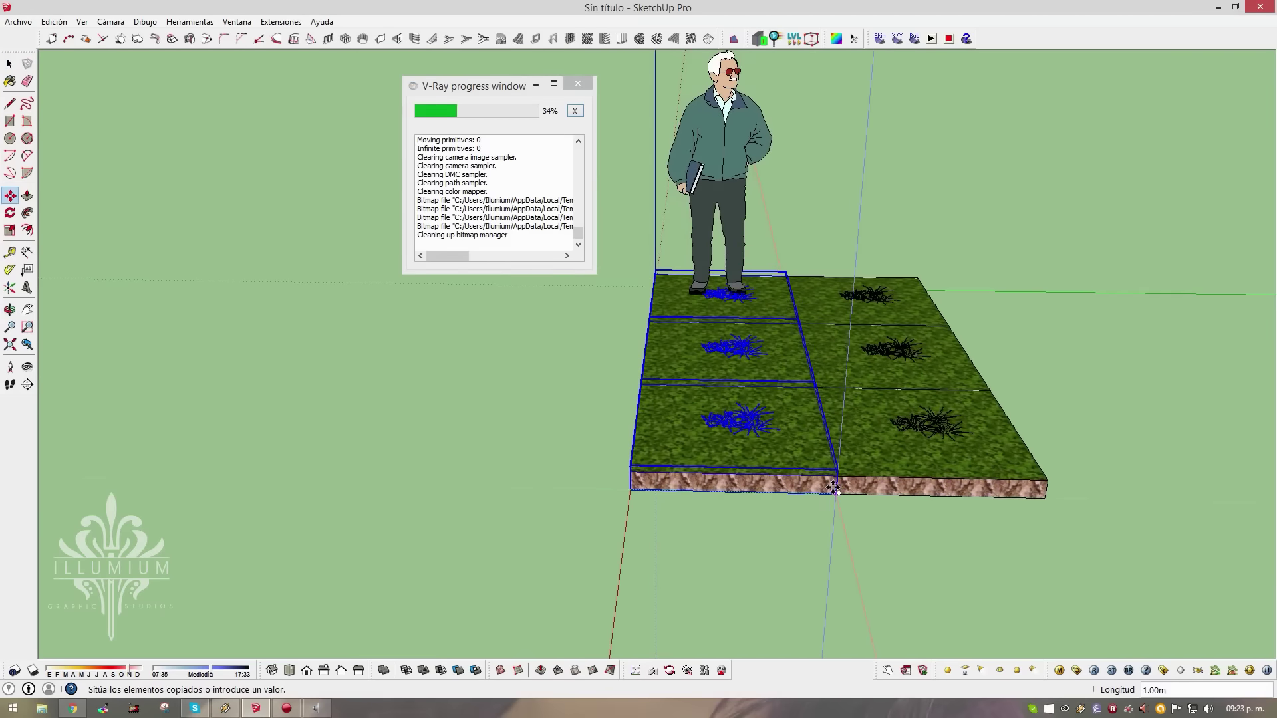
click(834, 489)
text(*4)
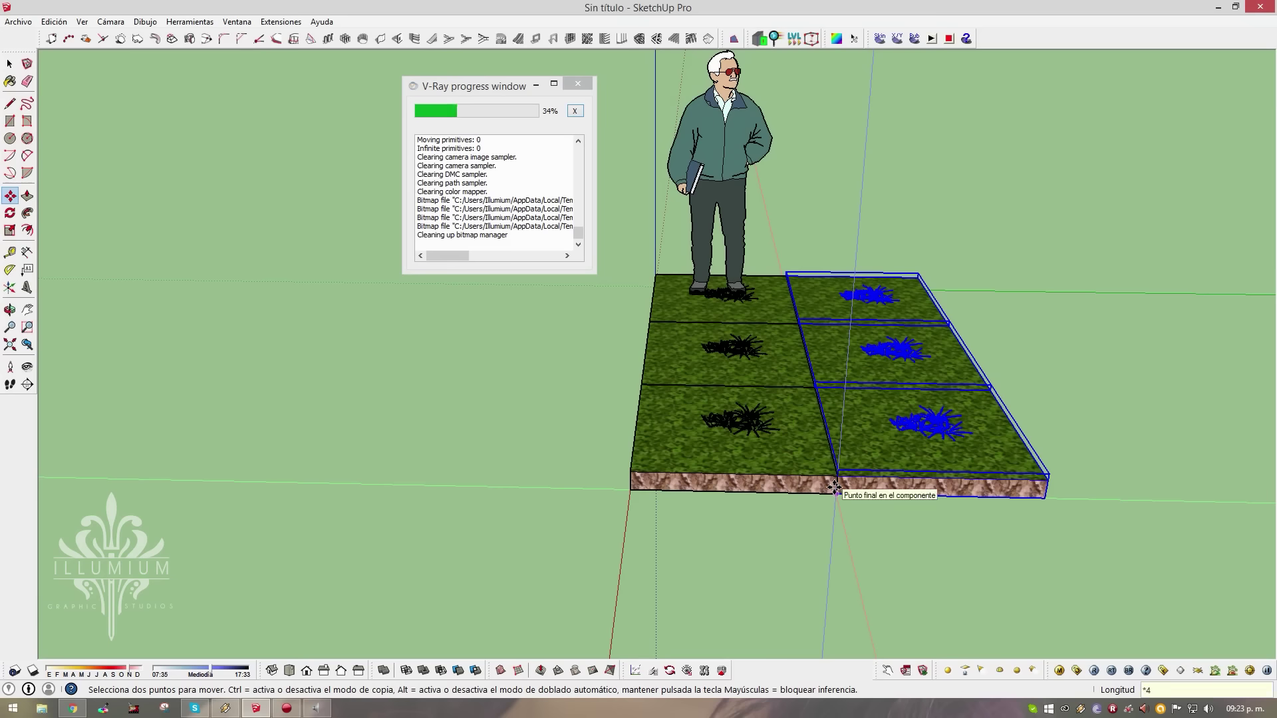
key(Return)
mouse_move(831, 458)
middle_down()
mouse_move(975, 441)
mouse_move(920, 134)
mouse_move(712, 328)
mouse_move(605, 306)
middle_up()
key(space)
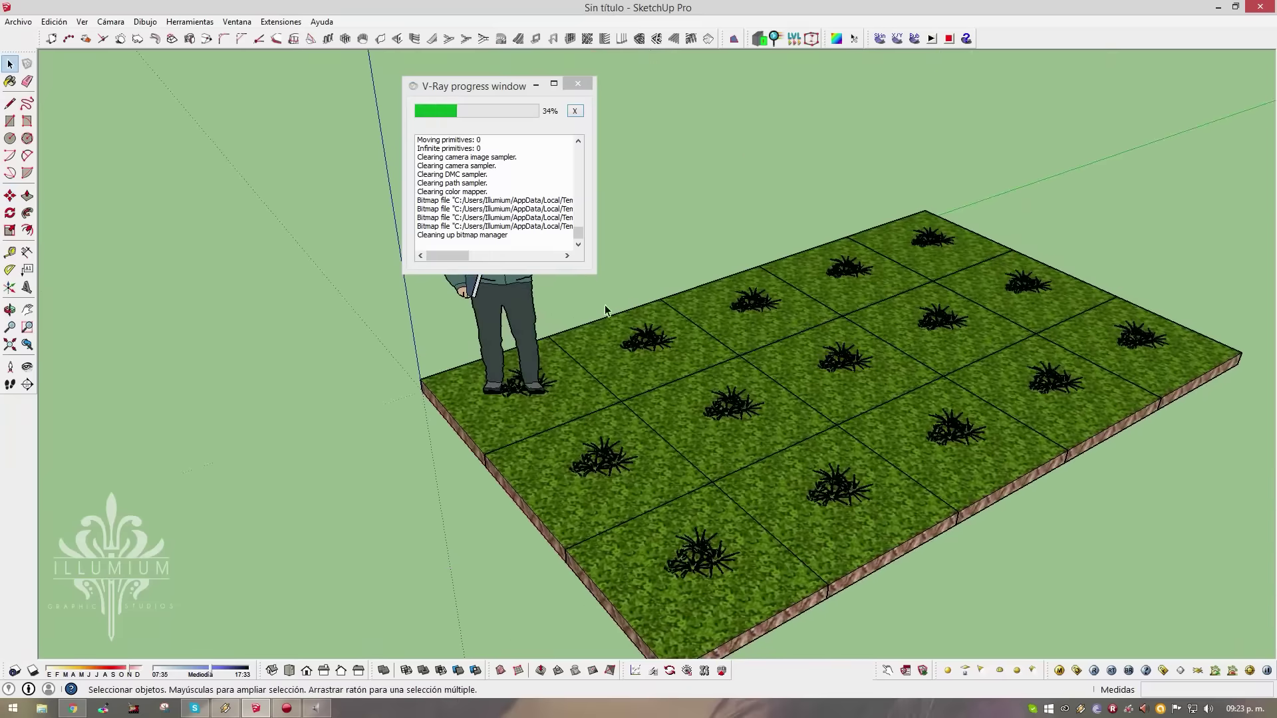
click(538, 317)
Move the man figure onto the tile grid and add a V-Ray infinite plane
key(m)
click(527, 310)
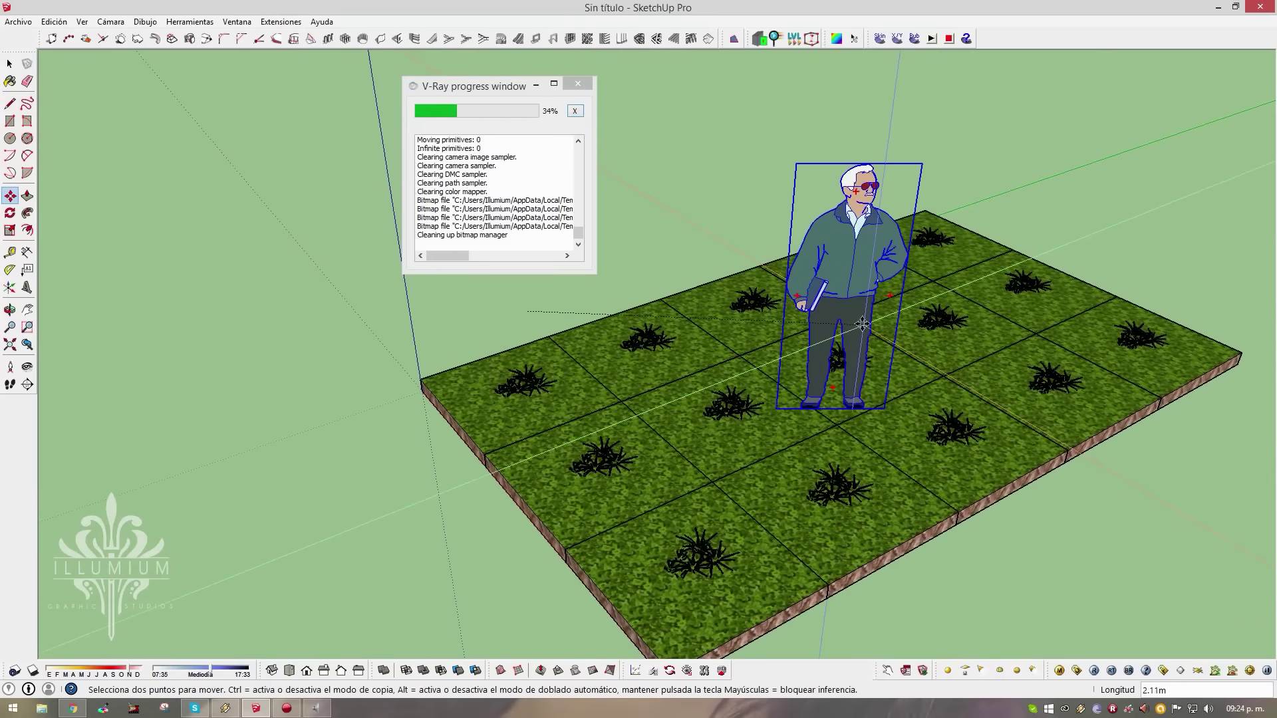
mouse_move(873, 293)
middle_down()
mouse_move(646, 380)
mouse_move(579, 308)
mouse_move(574, 437)
middle_up()
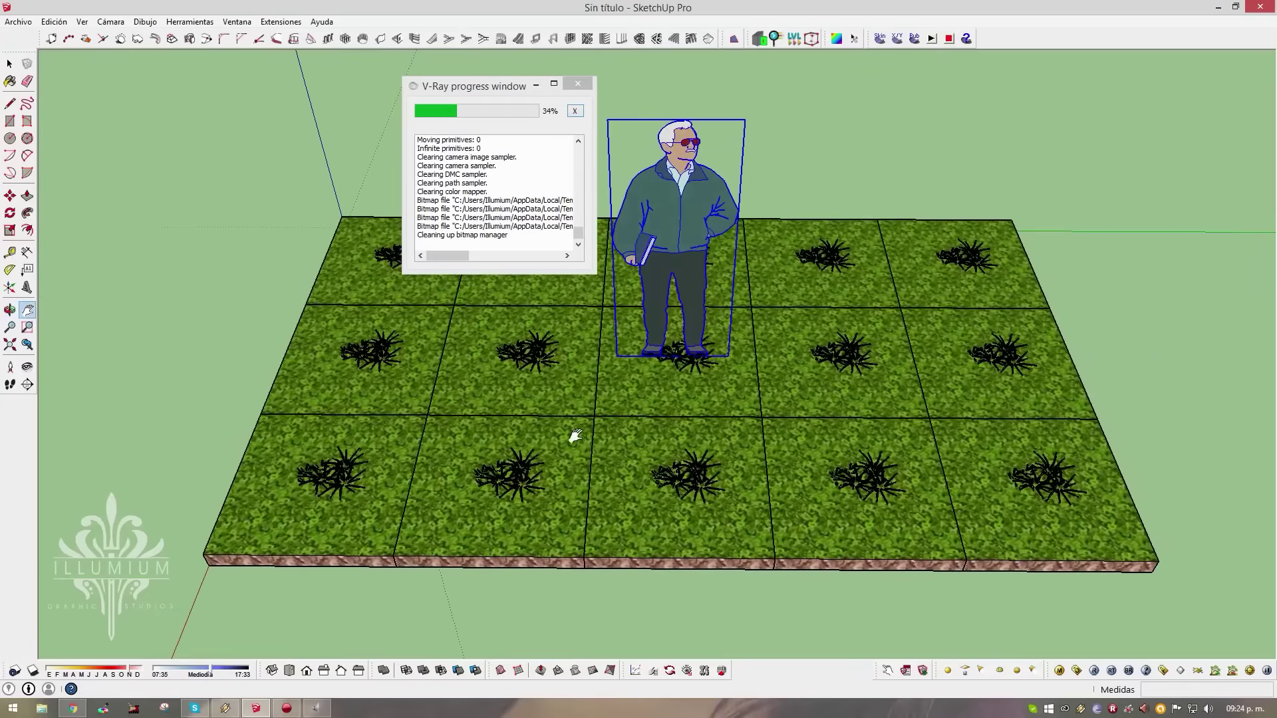
key(space)
key(ctrl+t)
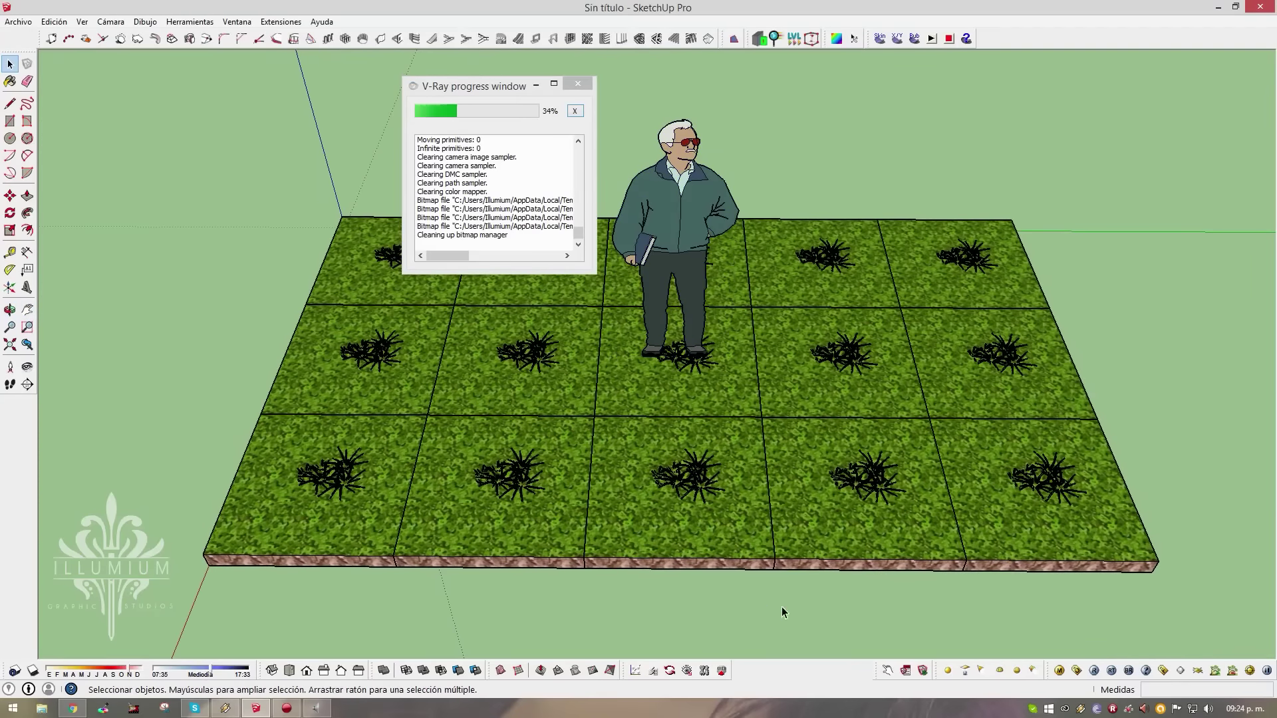
click(1163, 340)
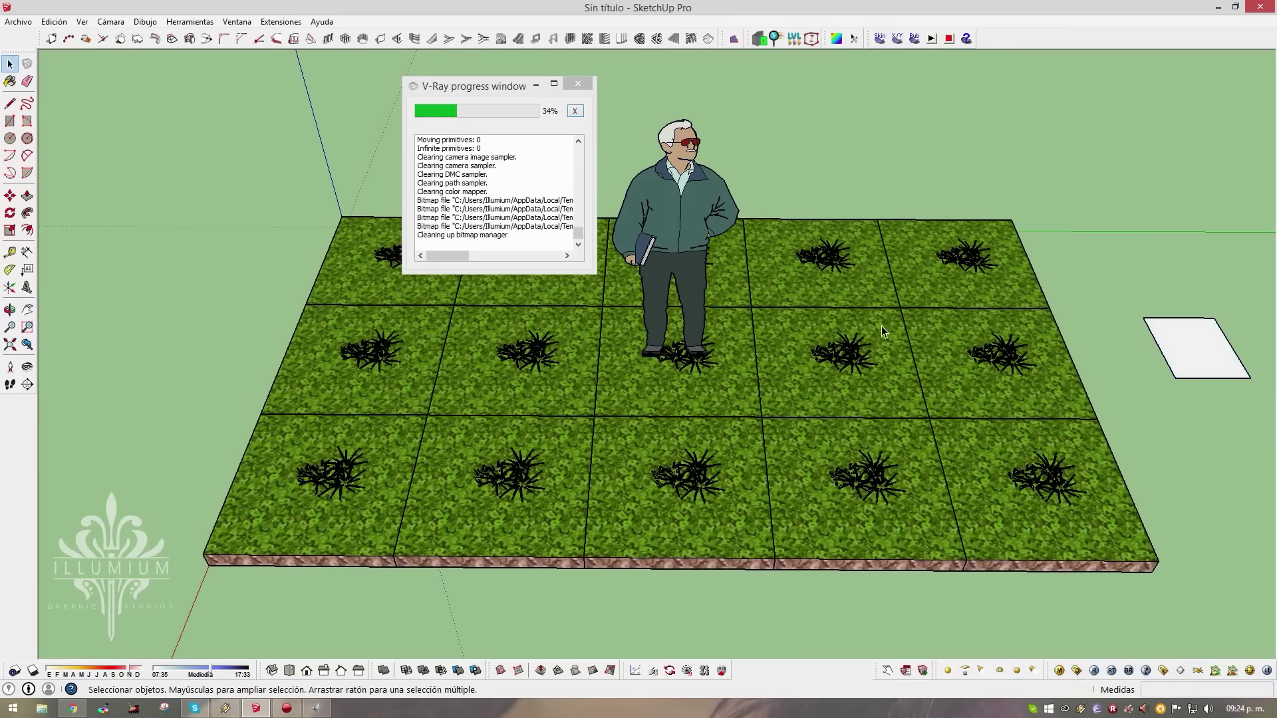
Render the grass grid with the figure in V-Ray, close the result, and reorient the view
click(1094, 671)
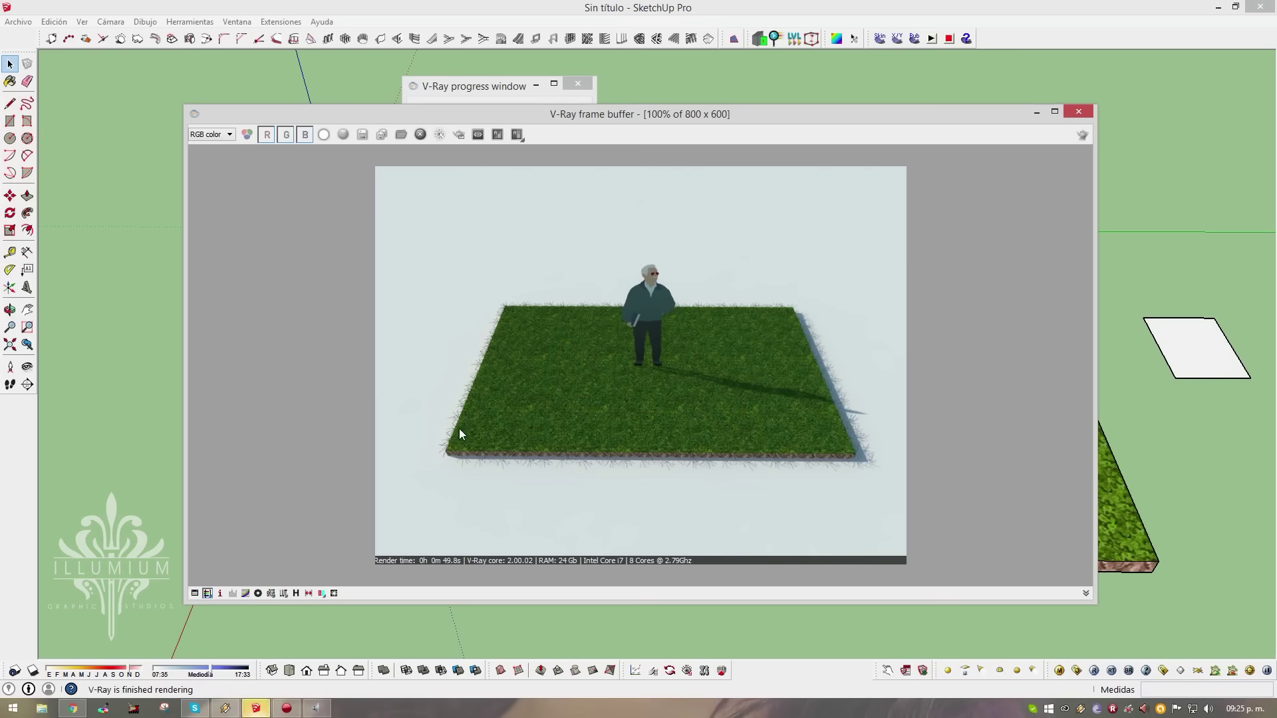
click(1078, 111)
middle_drag(685, 384, 689, 385)
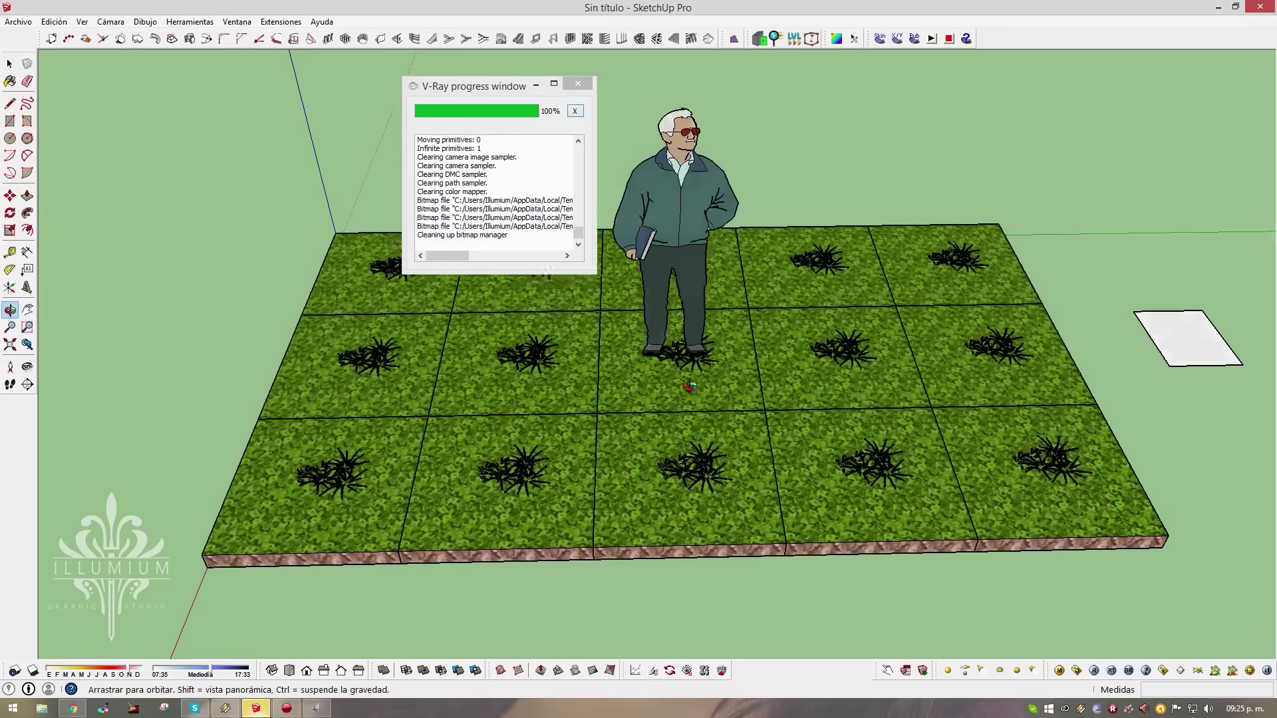
mouse_move(689, 386)
mouse_down()
mouse_move(719, 365)
mouse_move(701, 345)
mouse_up()
mouse_move(692, 217)
mouse_down()
mouse_move(663, 220)
mouse_move(685, 197)
mouse_up()
key(space)
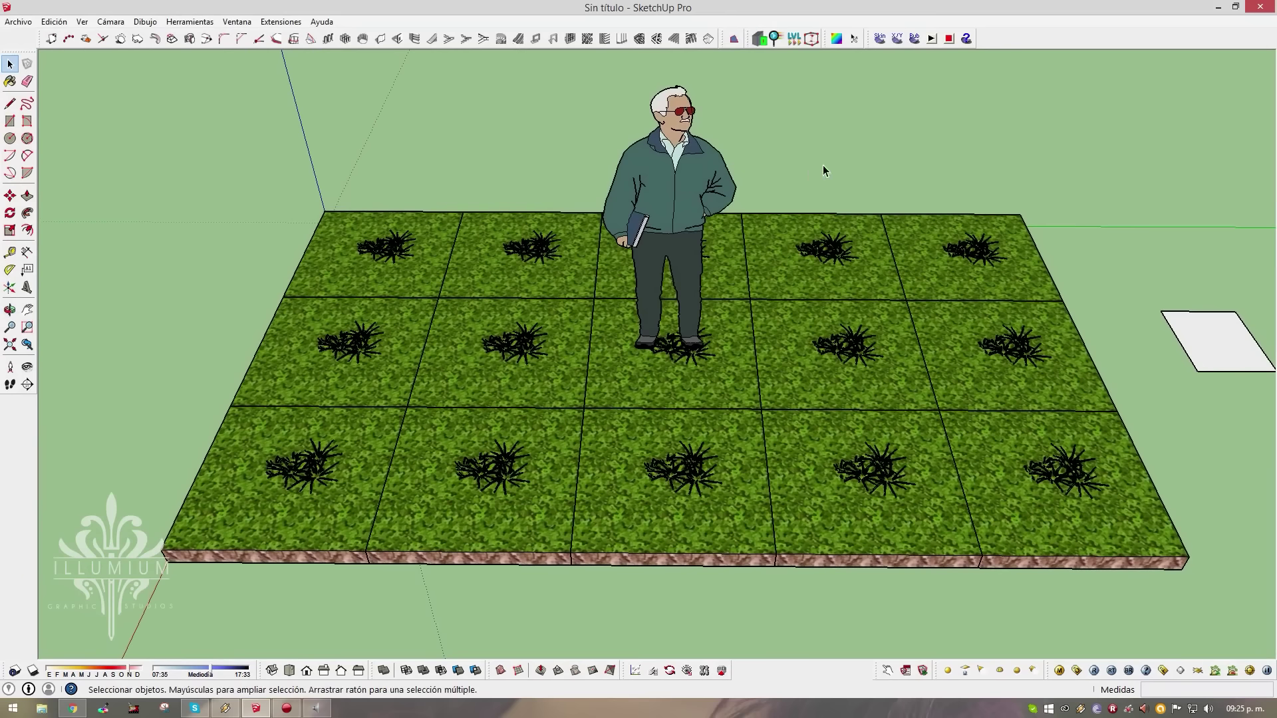
Enable the 3DArcStudio 3D Tree Maker toolbar and dock it with the others
middle_drag(733, 206, 776, 223)
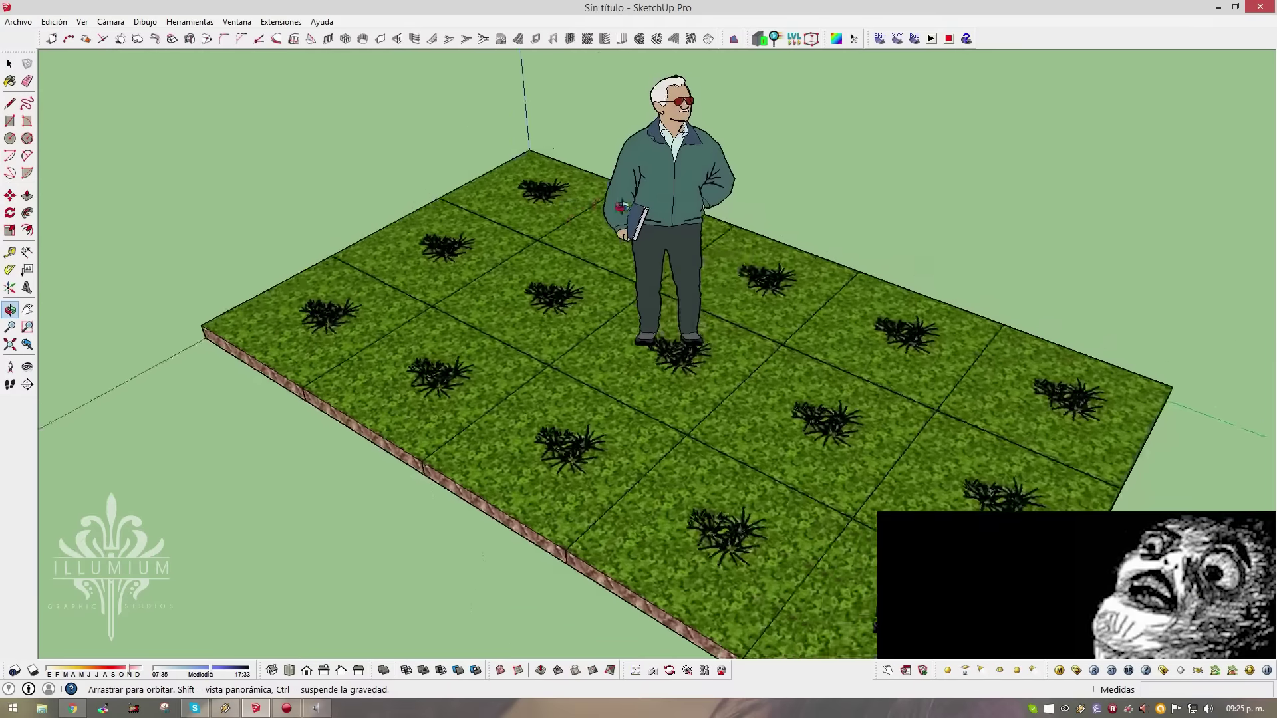
click(82, 21)
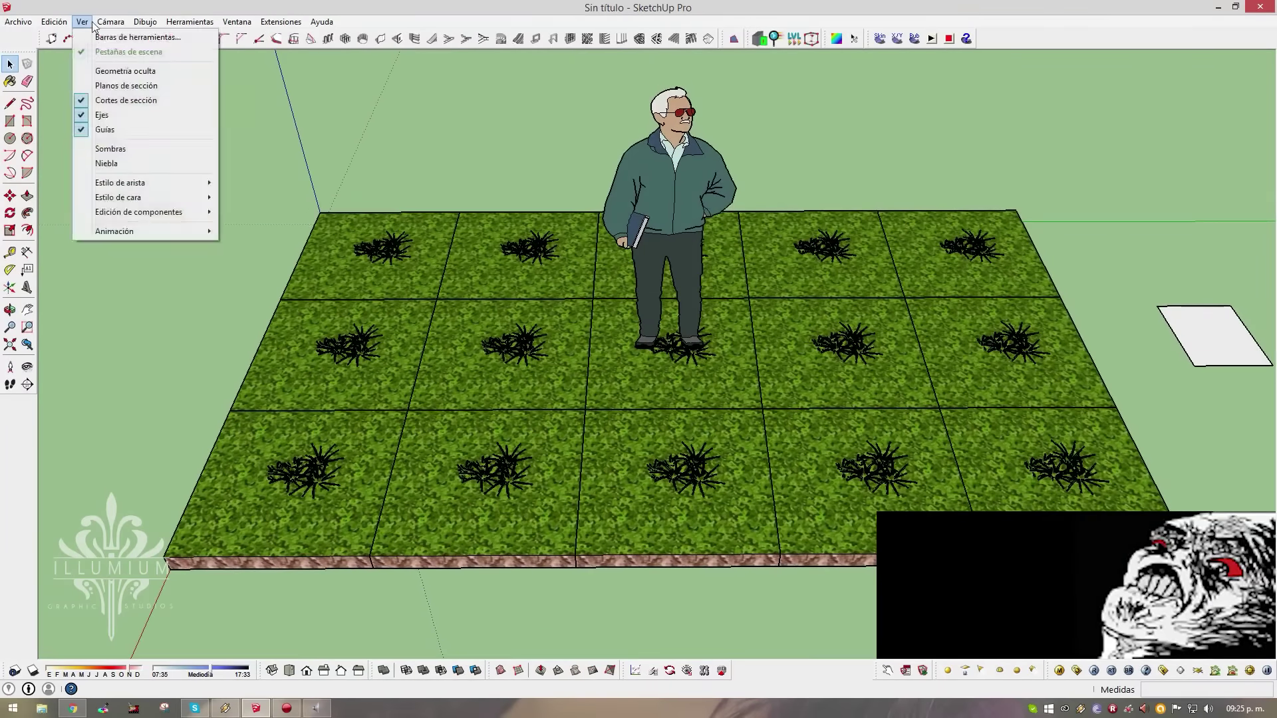
click(116, 34)
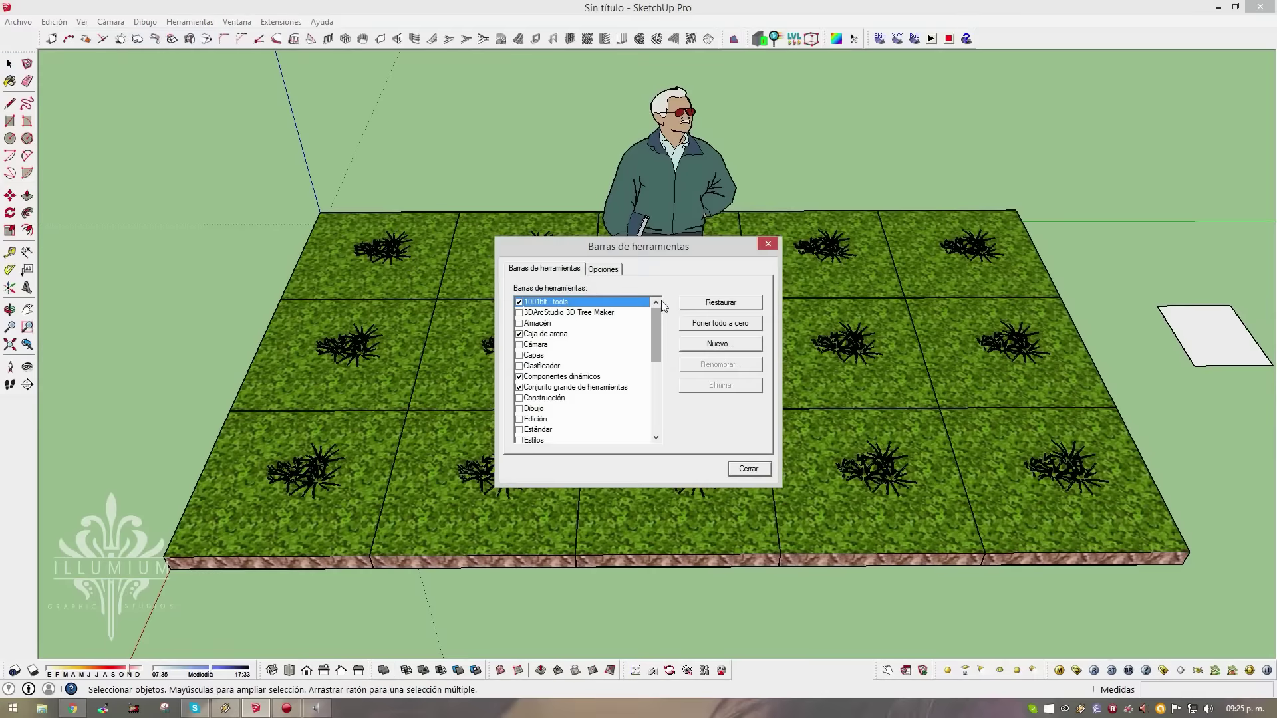
click(519, 313)
click(750, 469)
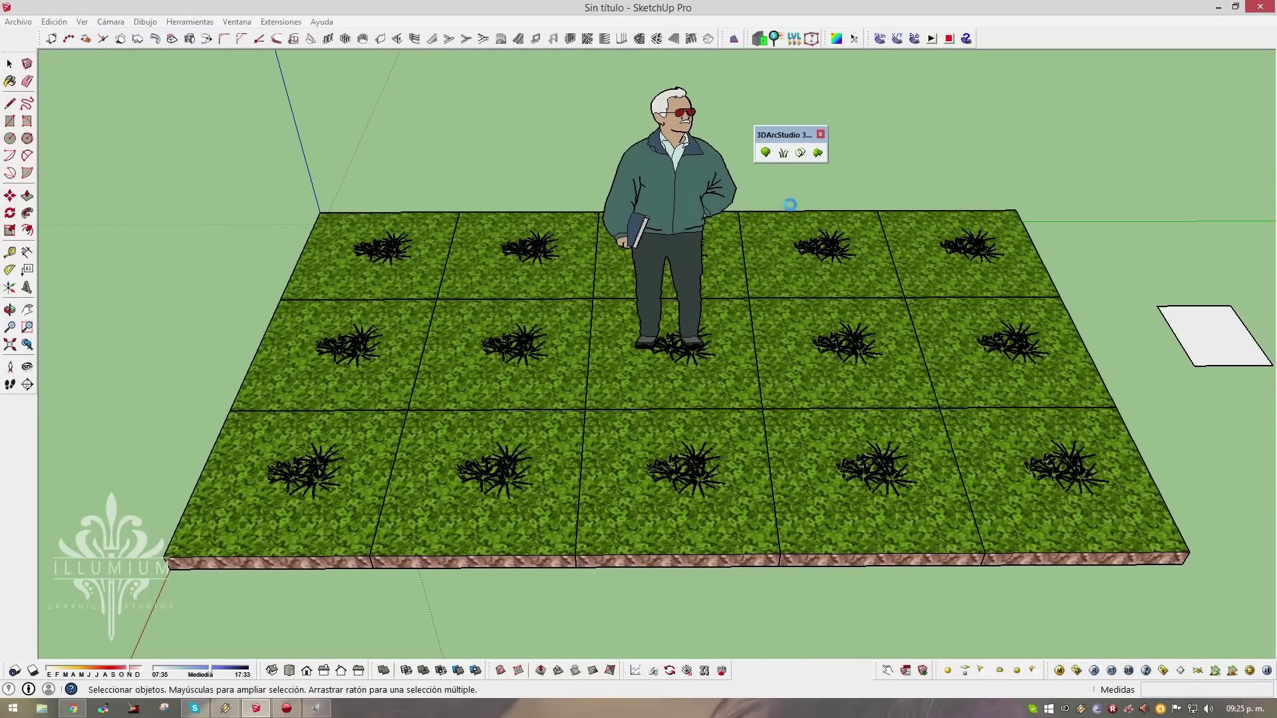
mouse_move(788, 134)
mouse_down()
mouse_move(962, 88)
mouse_move(1014, 32)
mouse_up()
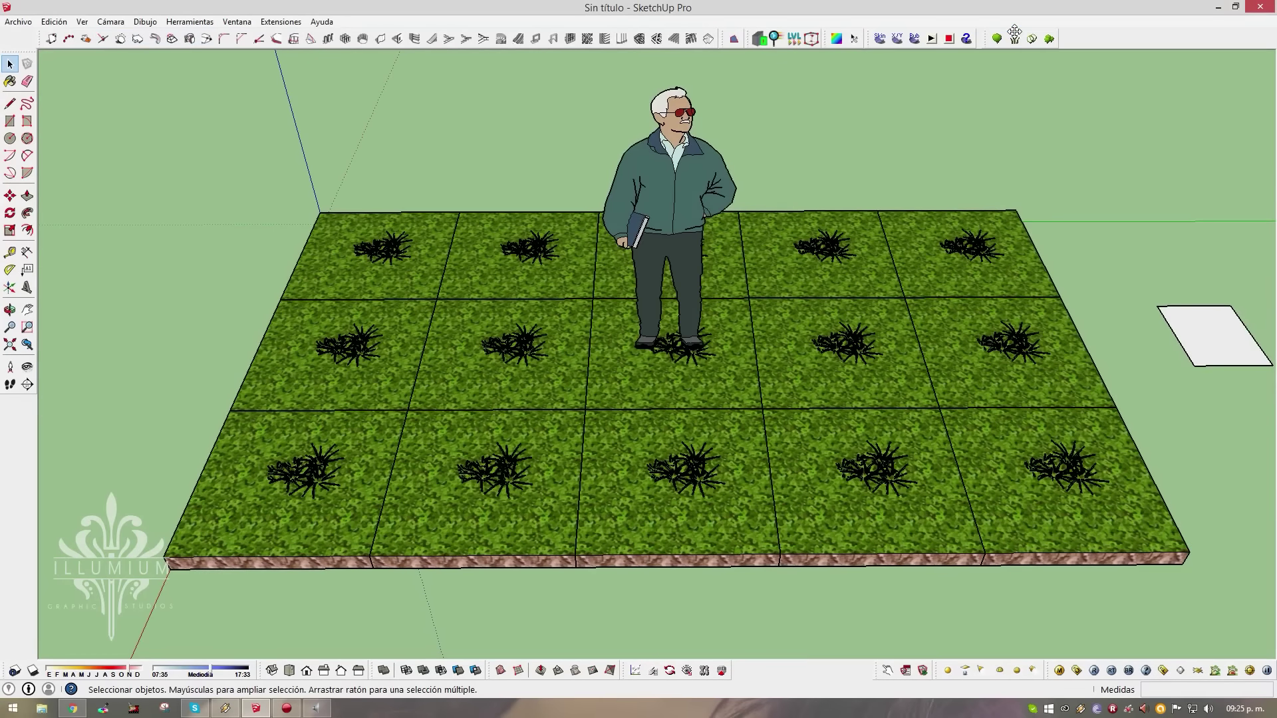
Start a New Tree and choose tree31: Orange Tree as its type
click(996, 40)
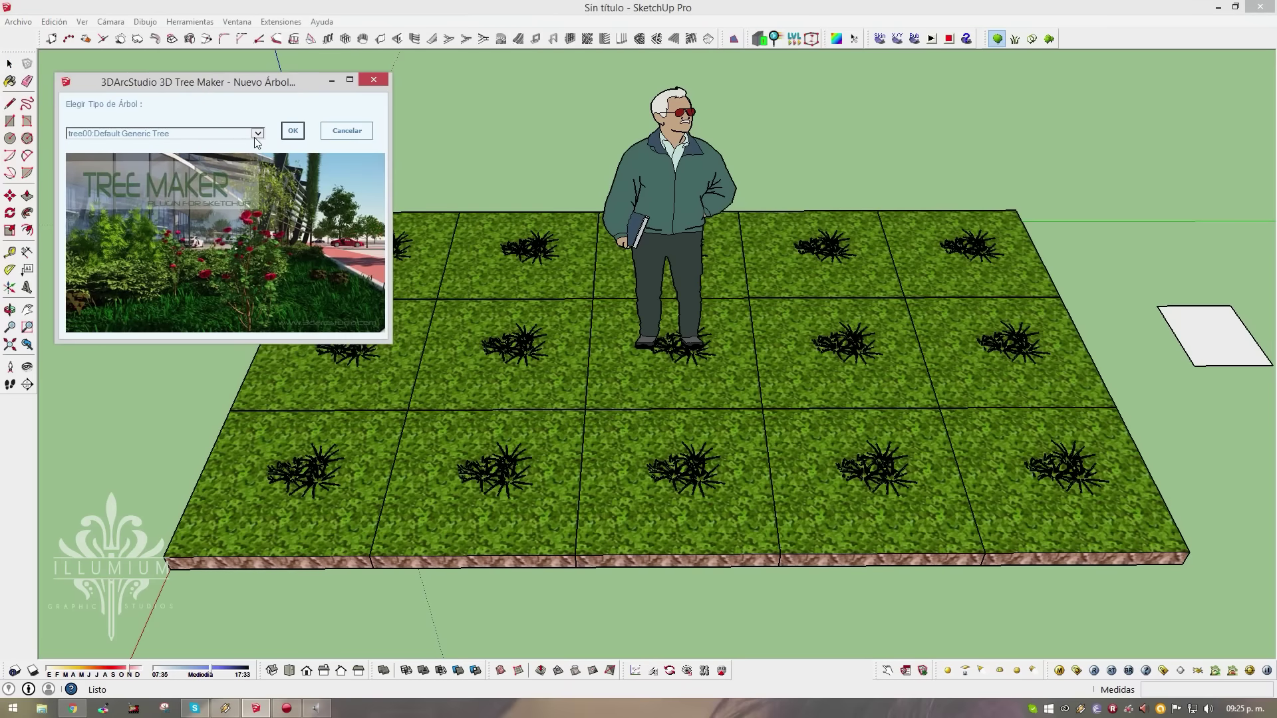
click(257, 133)
click(183, 91)
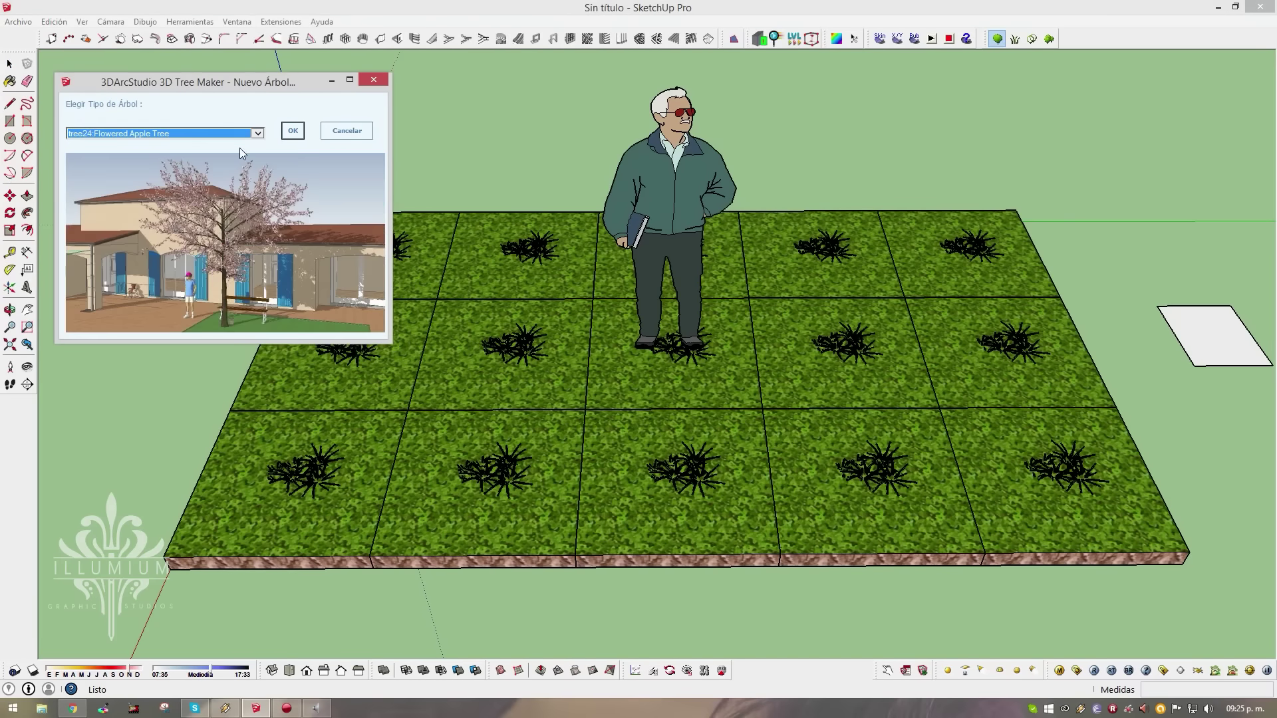
key(Down)
key(Down)
key(Down)
key(Down)
key(Down)
key(Down)
key(Down)
key(Down)
key(Down)
key(Down)
key(Down)
key(Down)
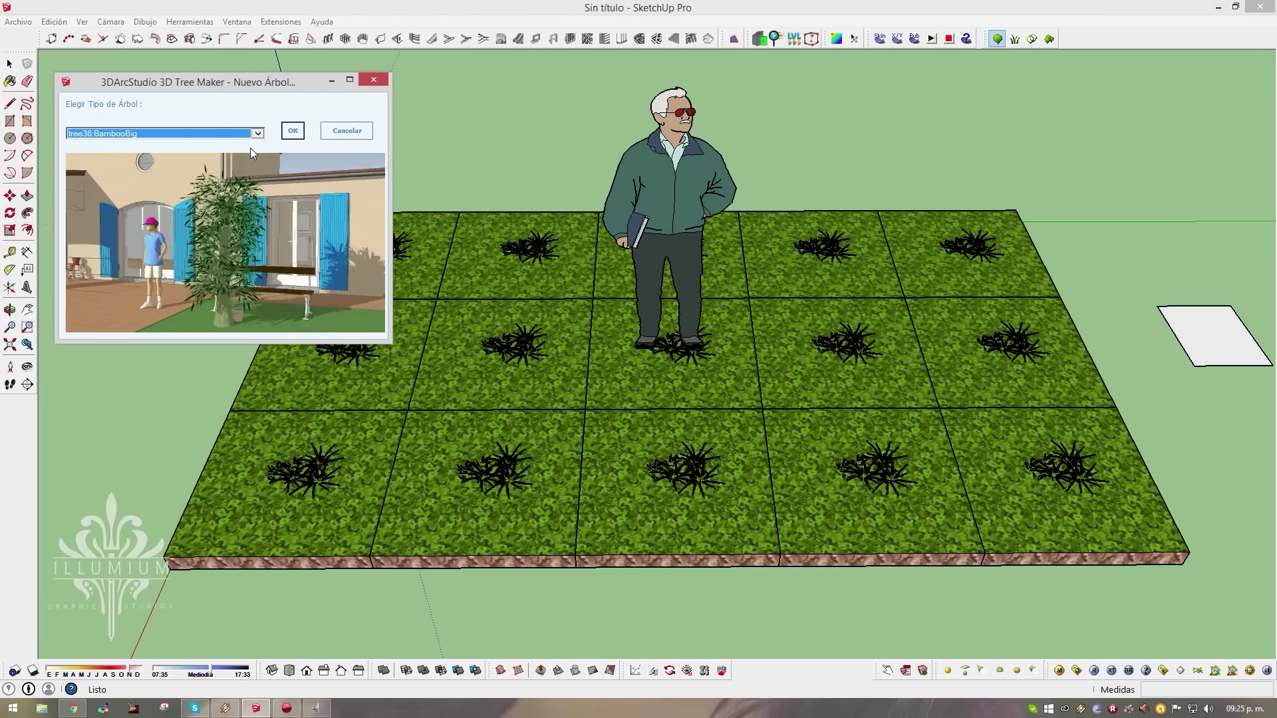
key(Up)
key(Up)
key(Up)
key(Up)
key(Up)
key(Up)
key(Up)
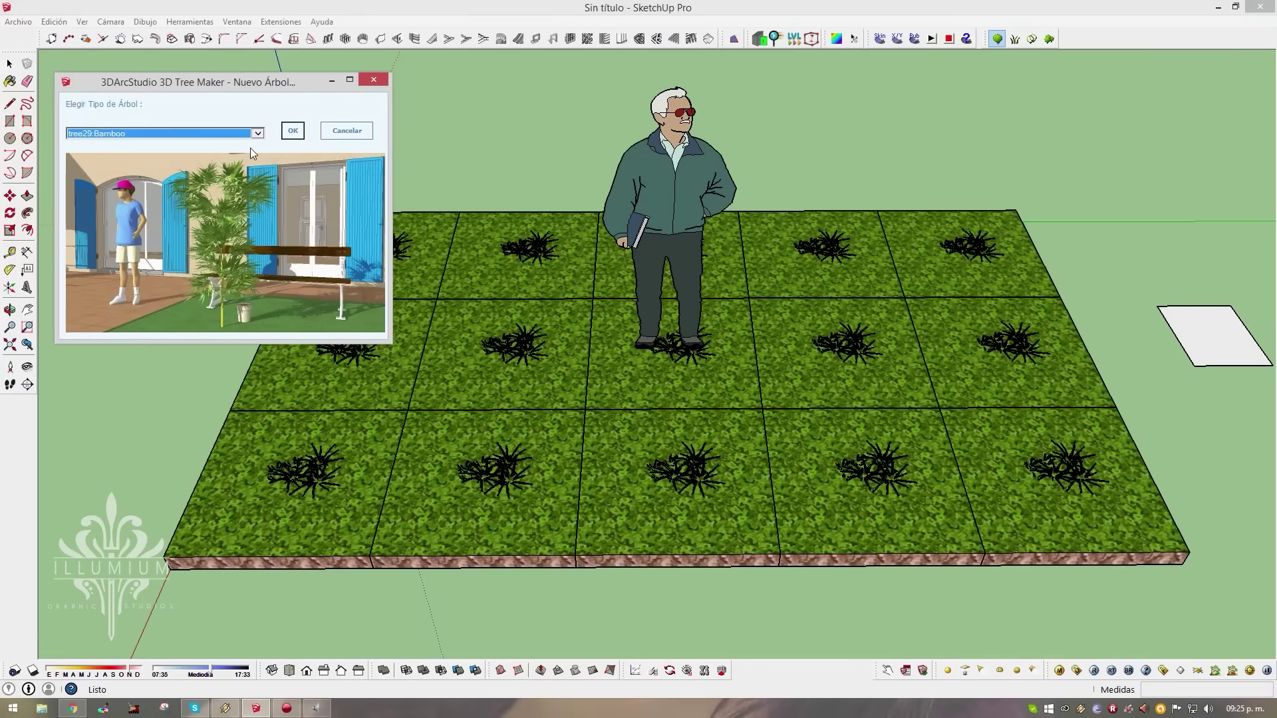
key(Up)
key(Up)
key(Up)
key(Up)
key(Up)
key(Up)
key(Up)
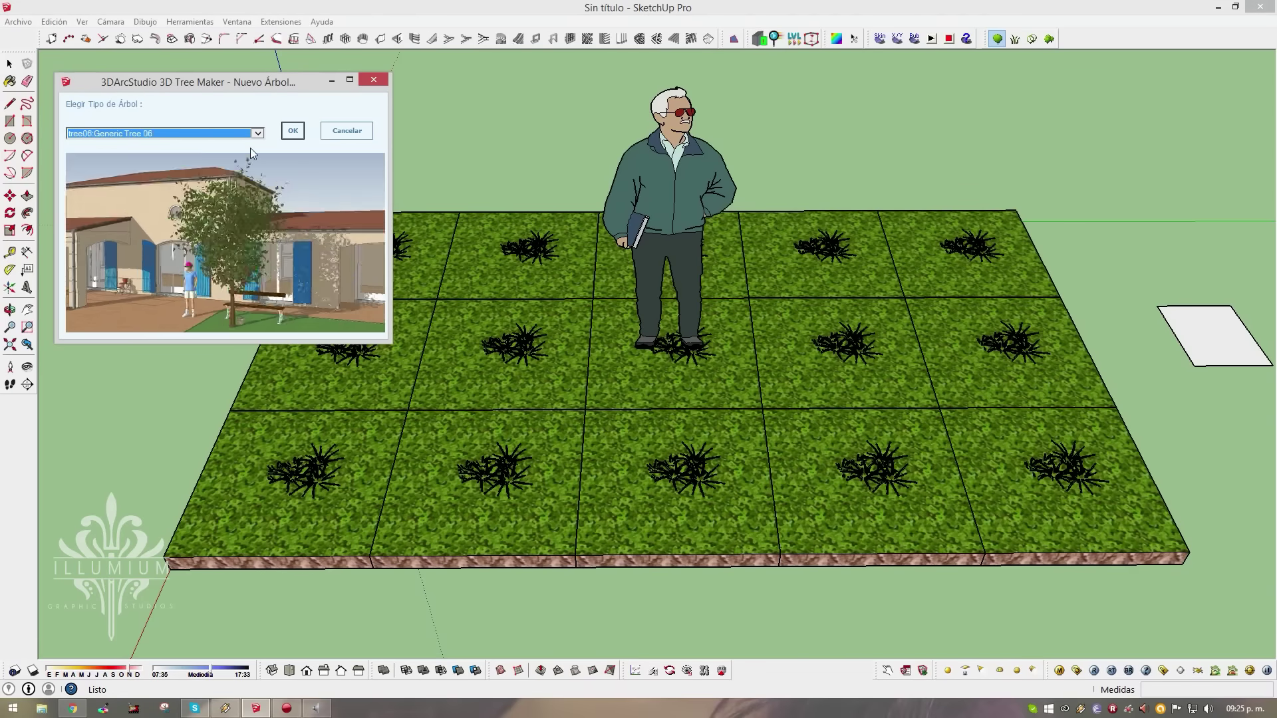
key(Up)
key(Up)
key(Up)
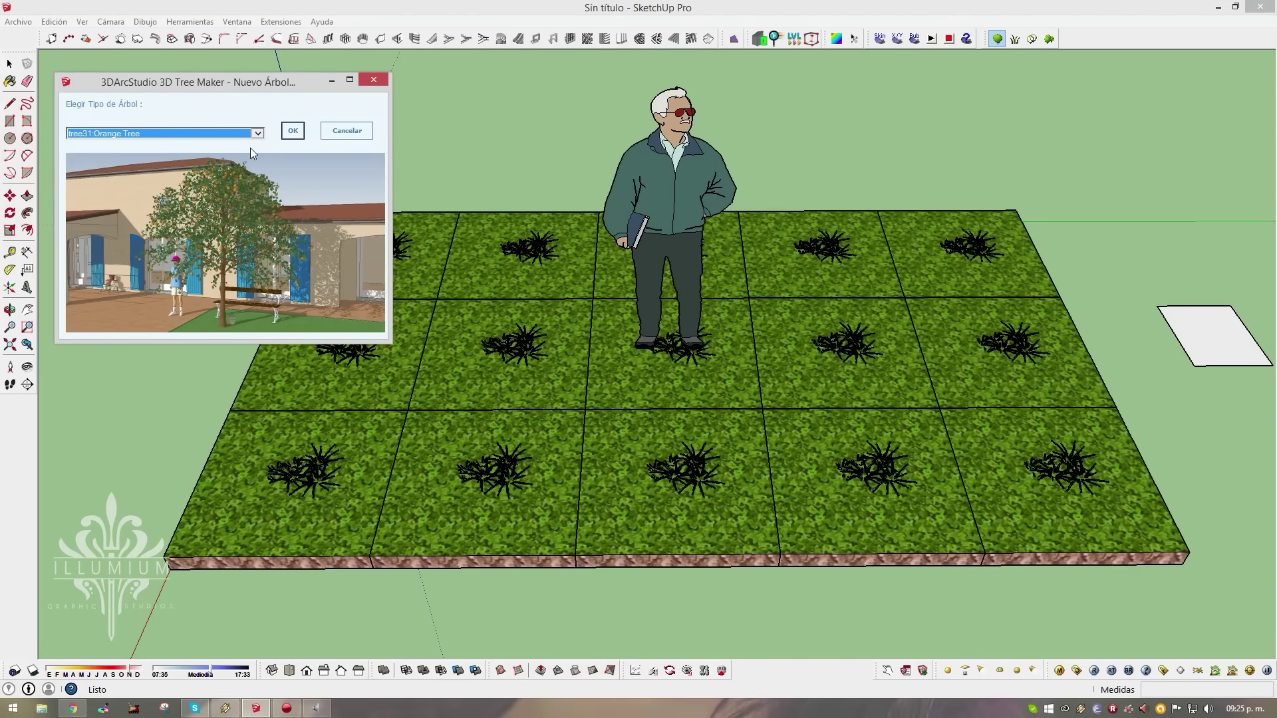
click(292, 131)
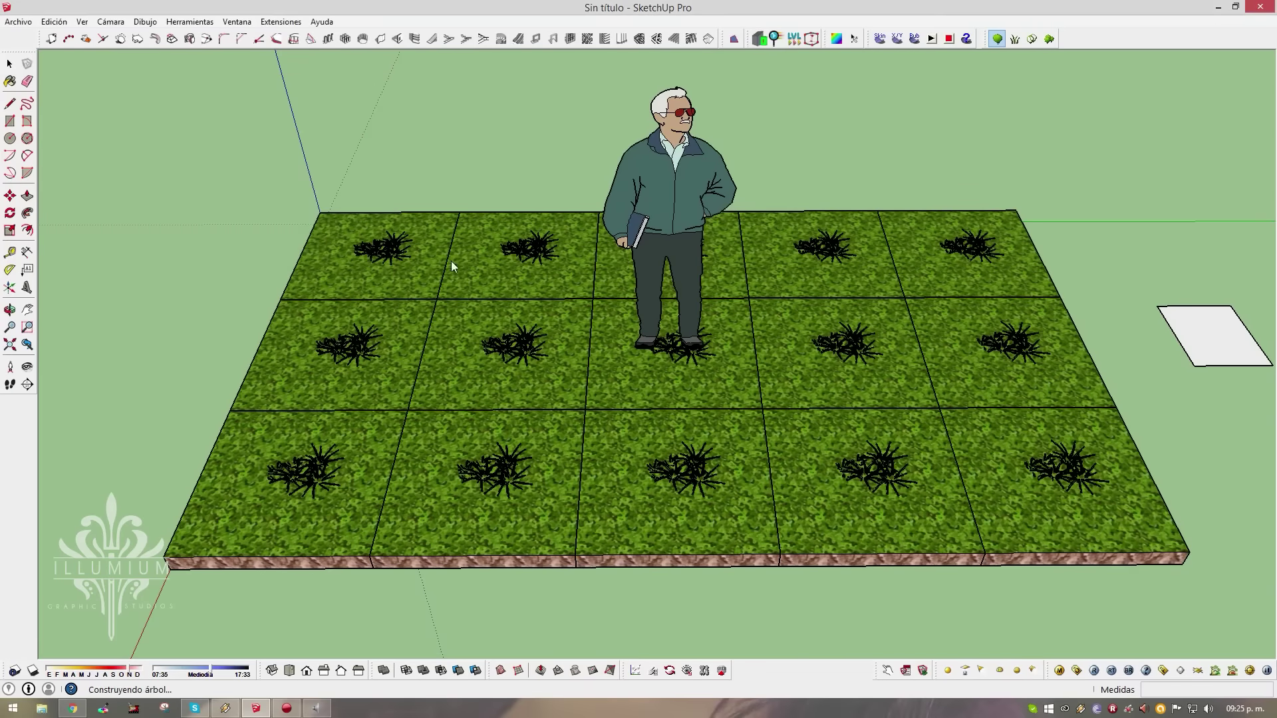
Place the orange tree on the grass grid to the right of the figure
scroll(855, 371, down, 2)
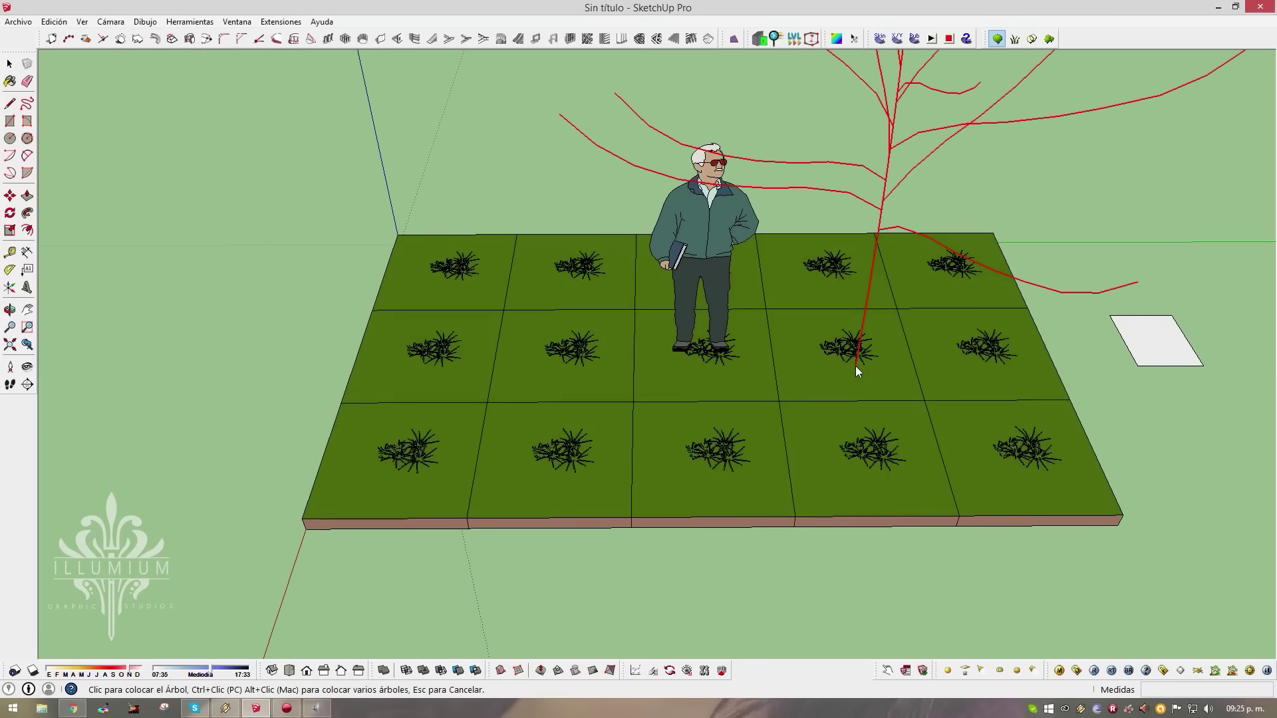
middle_drag(855, 365, 770, 311)
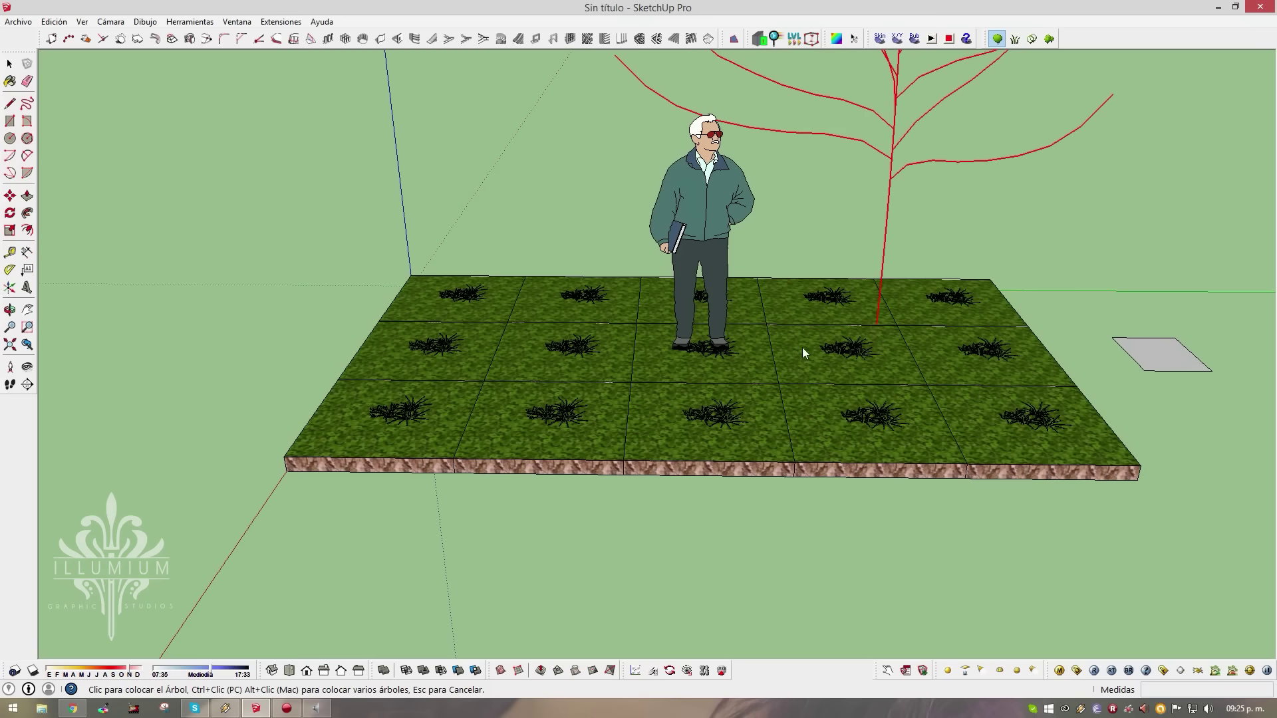
click(771, 345)
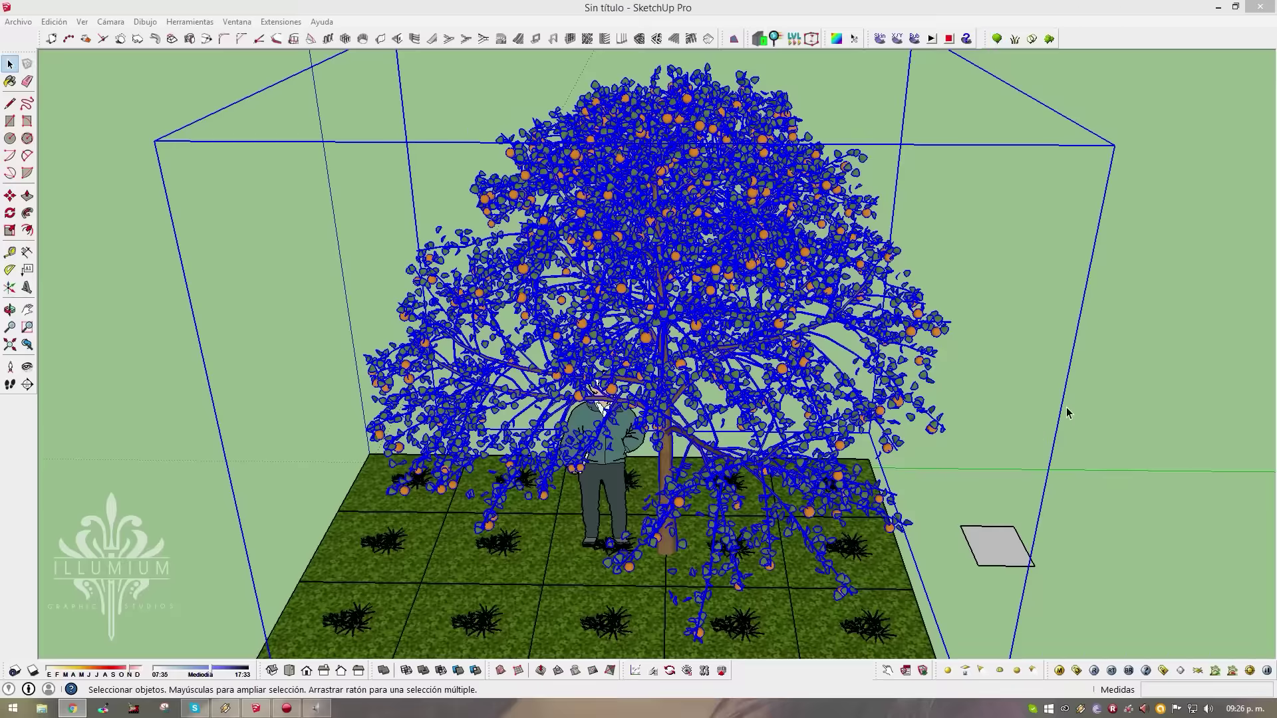
click(1066, 413)
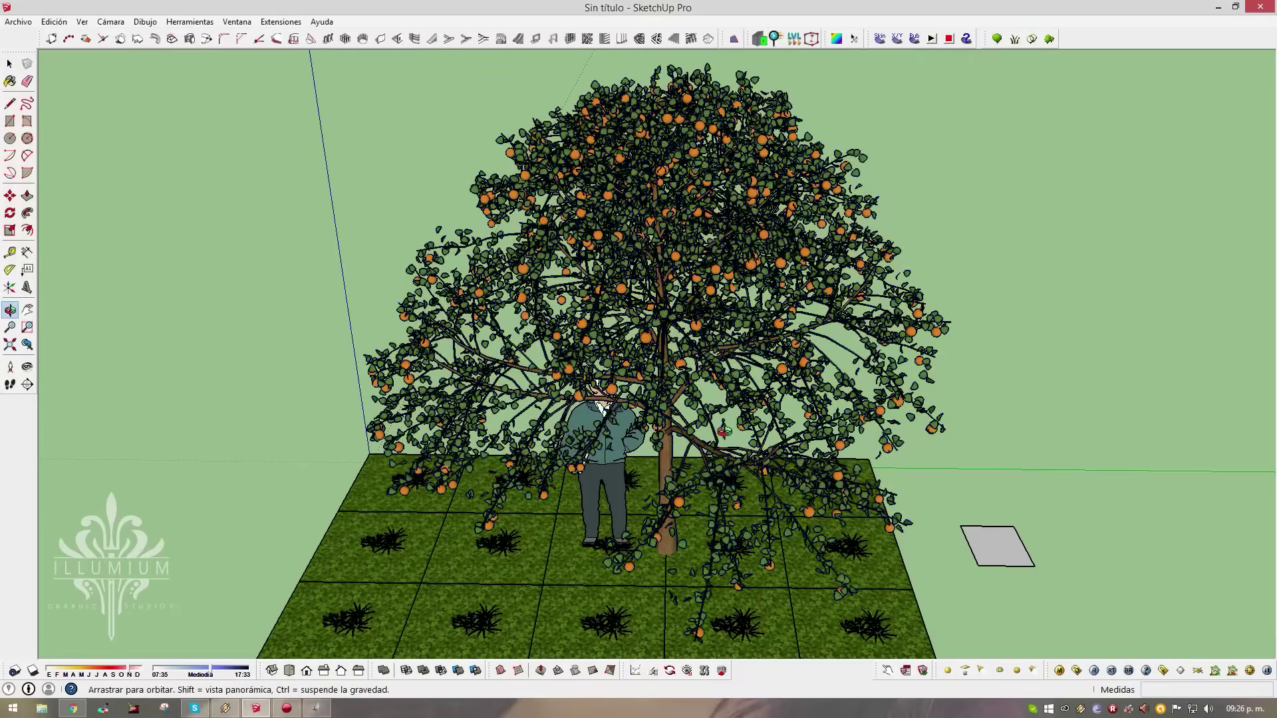
mouse_move(1065, 413)
middle_down()
mouse_move(758, 356)
mouse_move(699, 407)
mouse_move(967, 418)
middle_up()
click(689, 407)
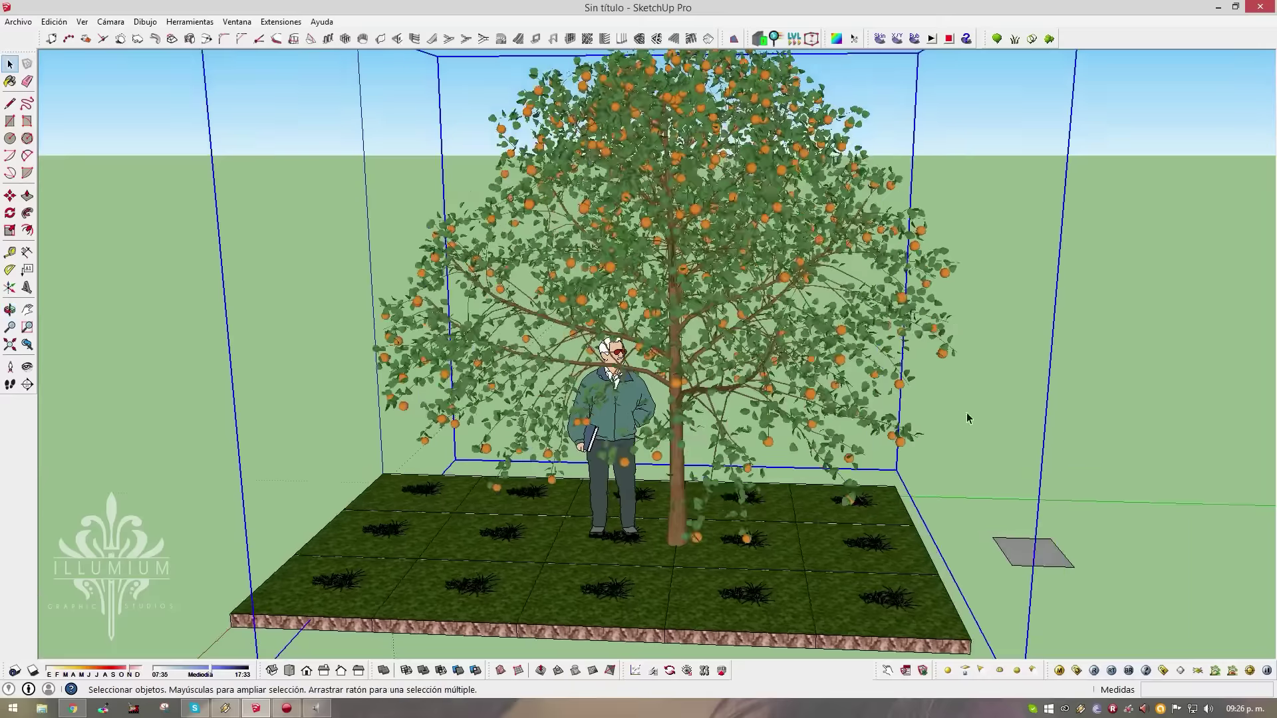
scroll(728, 389, down, 3)
mouse_move(729, 389)
middle_down()
mouse_move(672, 299)
mouse_move(735, 249)
middle_up()
scroll(669, 291, up, 5)
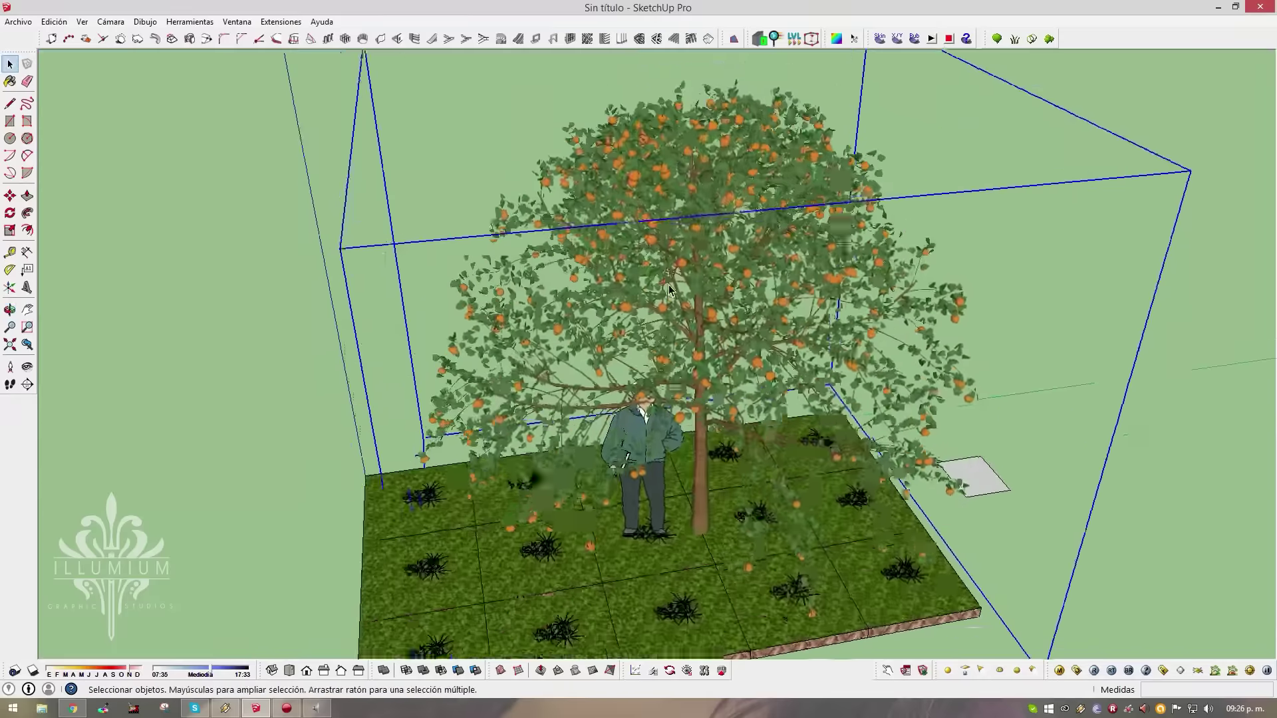
scroll(670, 291, up, 3)
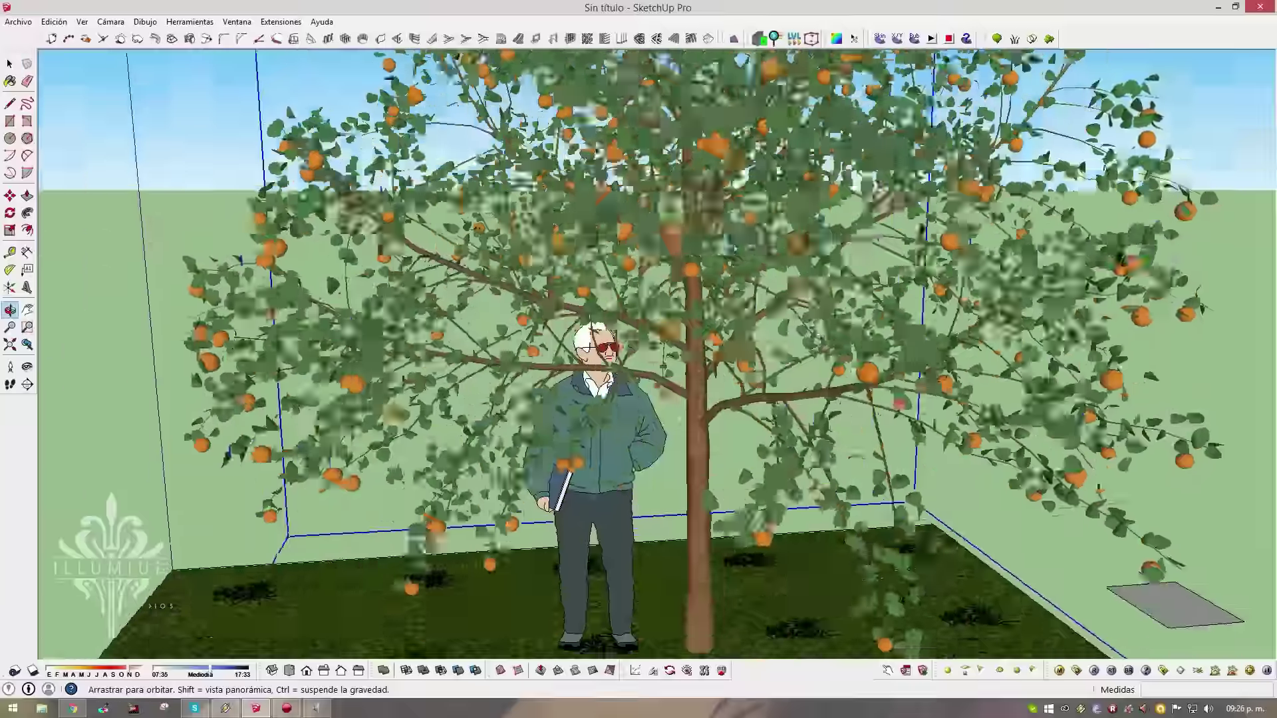
scroll(735, 250, down, 2)
scroll(724, 300, down, 3)
scroll(711, 357, up, 2)
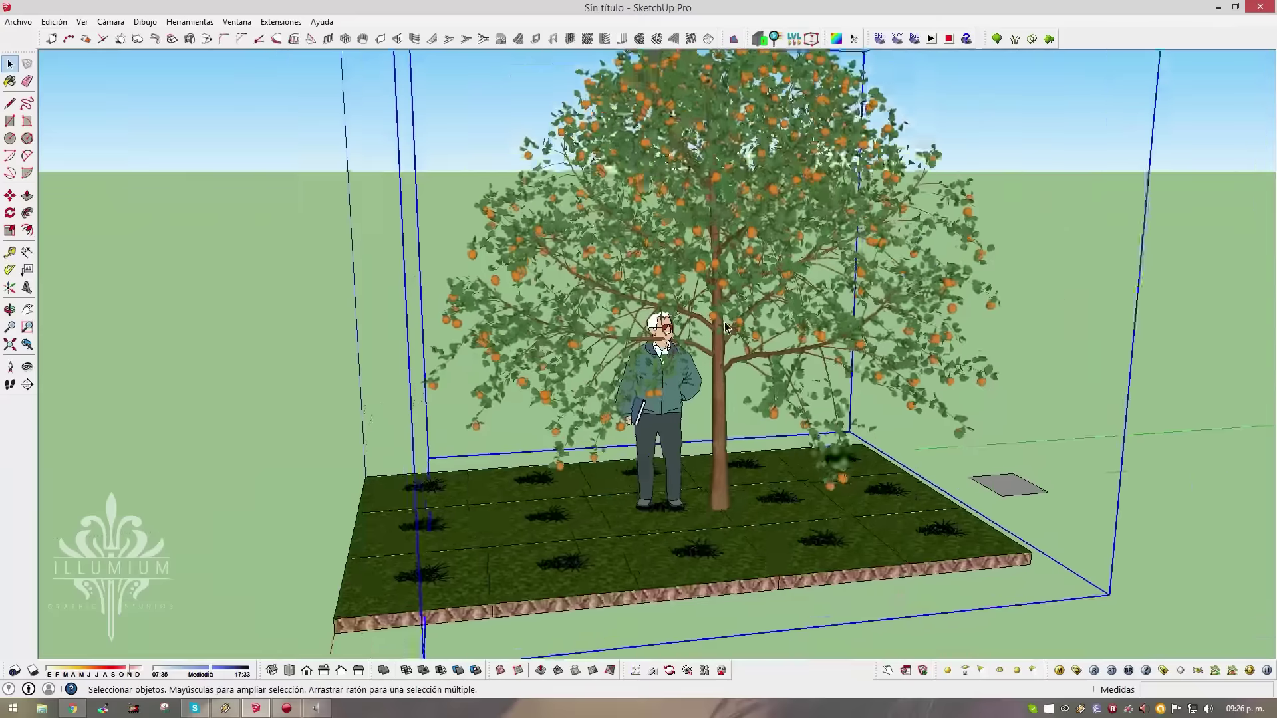
scroll(710, 357, up, 2)
middle_drag(710, 357, 657, 415)
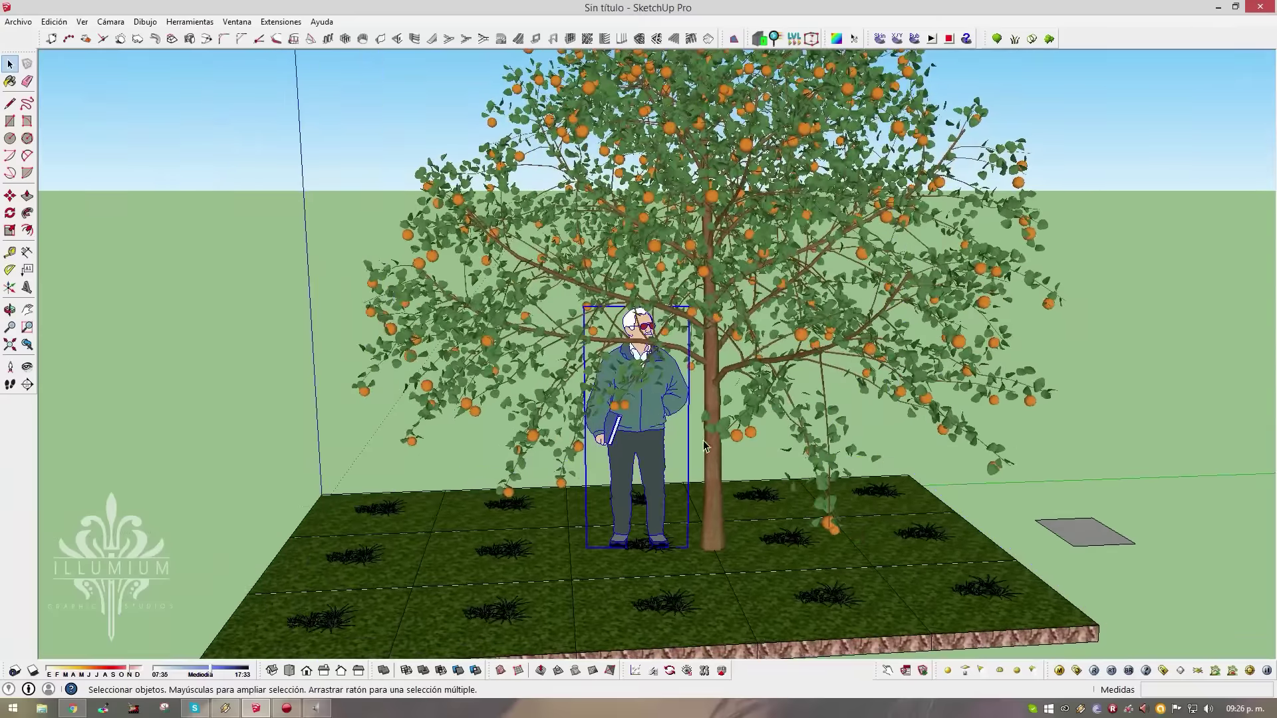
scroll(716, 449, down, 3)
Stretch the orange tree taller, then scale it uniformly to about 1.25 times its size
scroll(716, 449, down, 1)
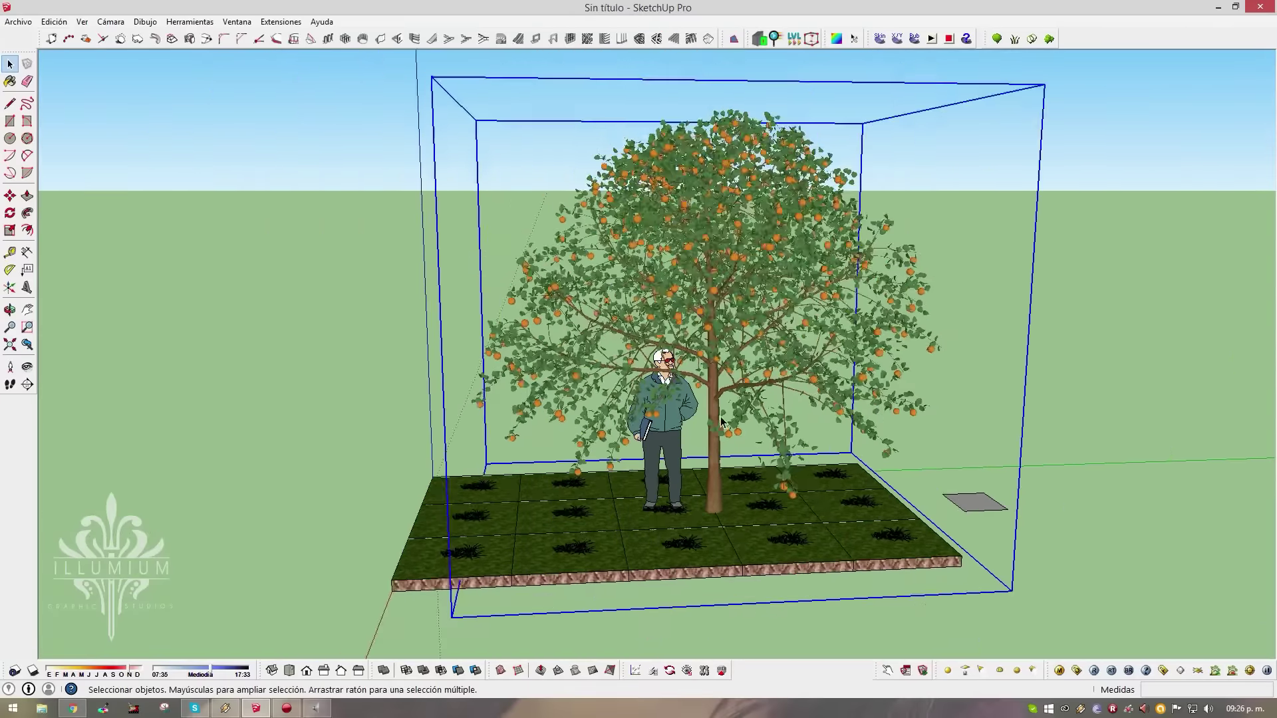
key(s)
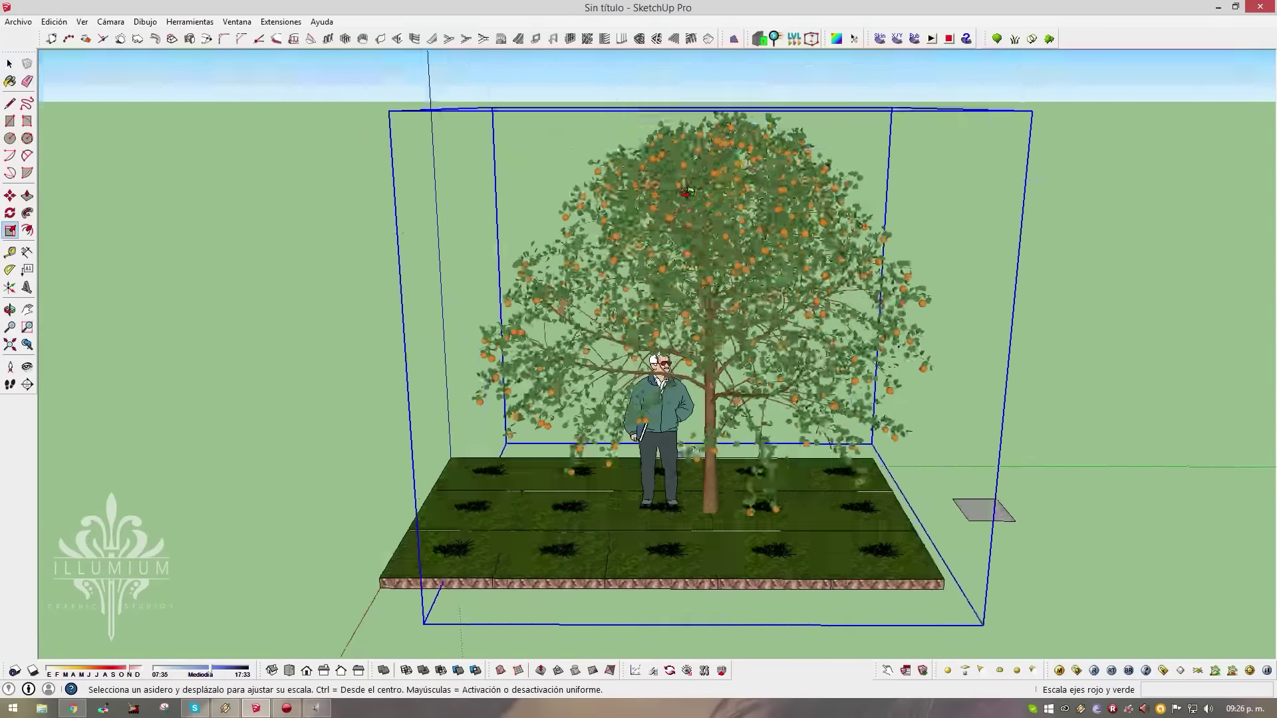
middle_drag(687, 192, 689, 126)
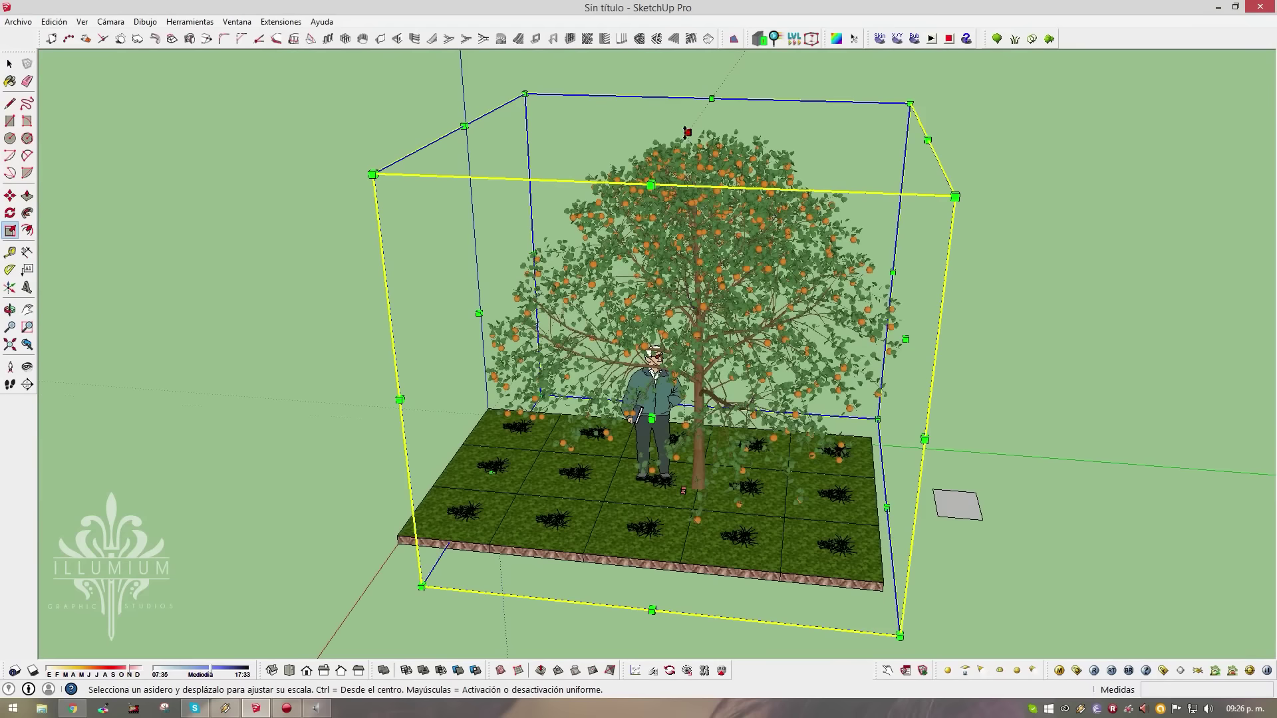
drag(689, 127, 689, 95)
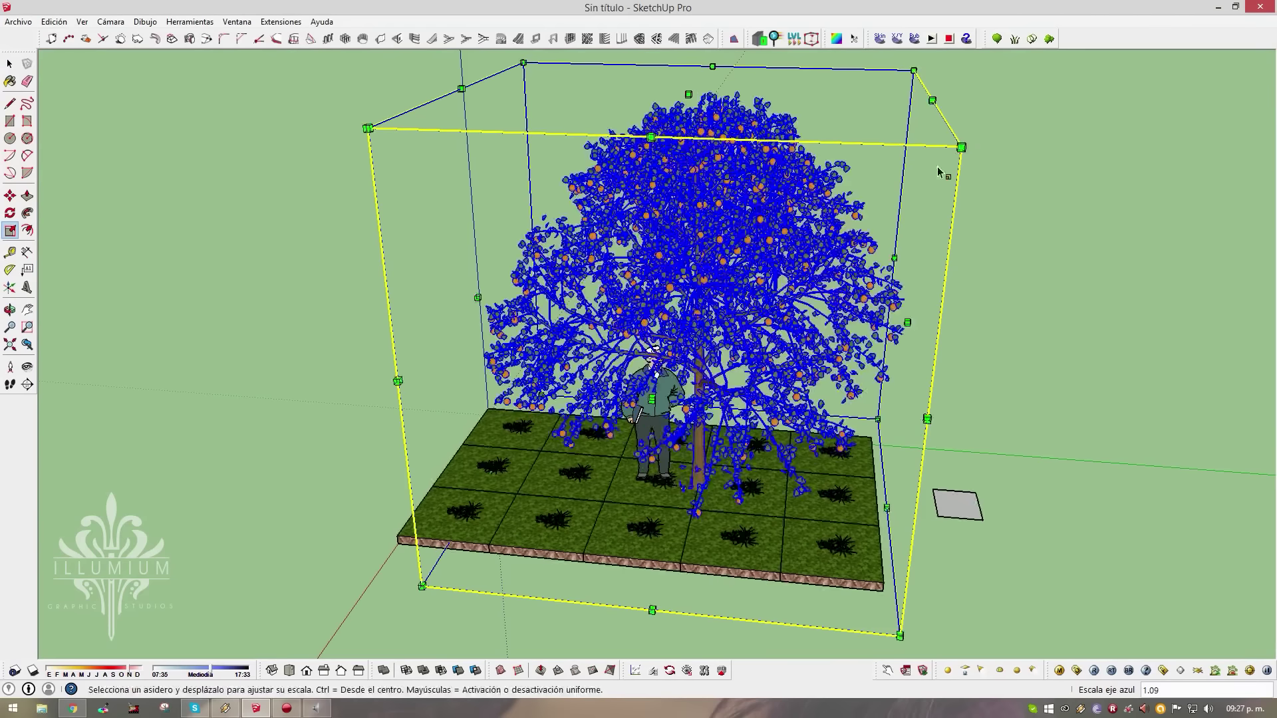
mouse_move(959, 147)
mouse_down()
mouse_move(1184, 88)
mouse_move(1232, 60)
mouse_up()
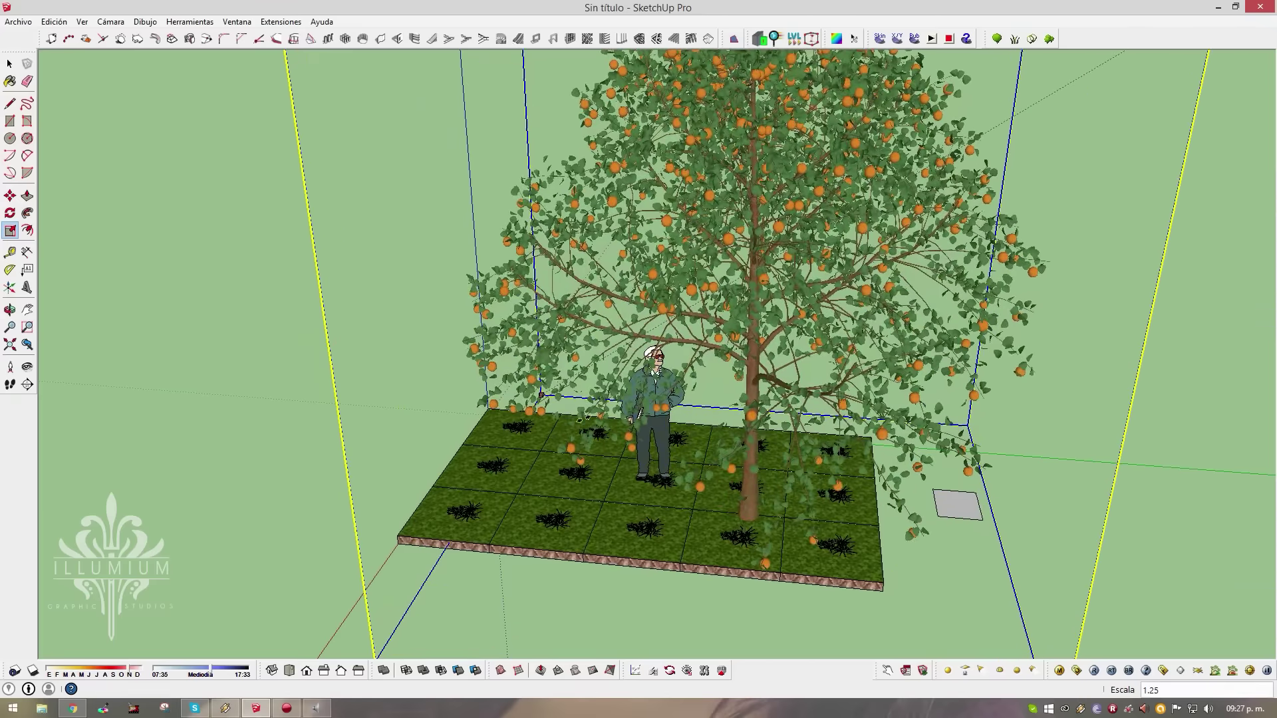
mouse_move(732, 332)
middle_down()
mouse_move(599, 346)
mouse_move(850, 412)
middle_up()
key(space)
click(798, 408)
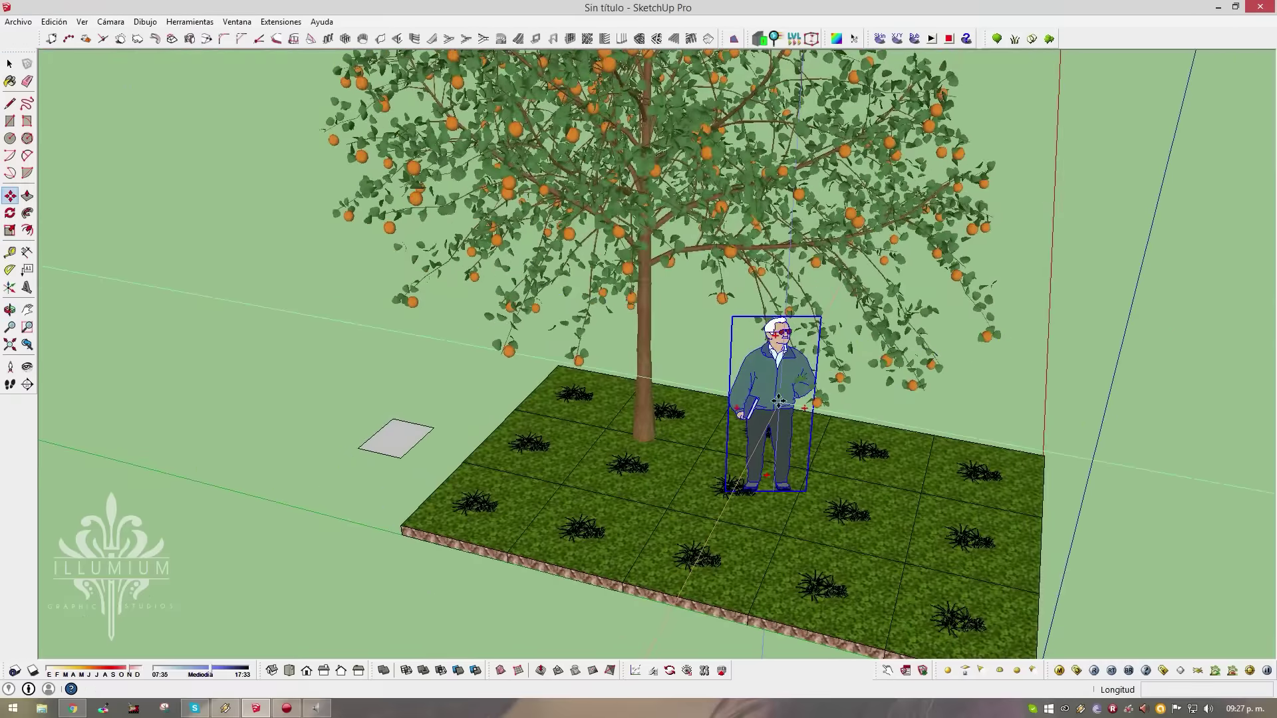
key(m)
click(774, 399)
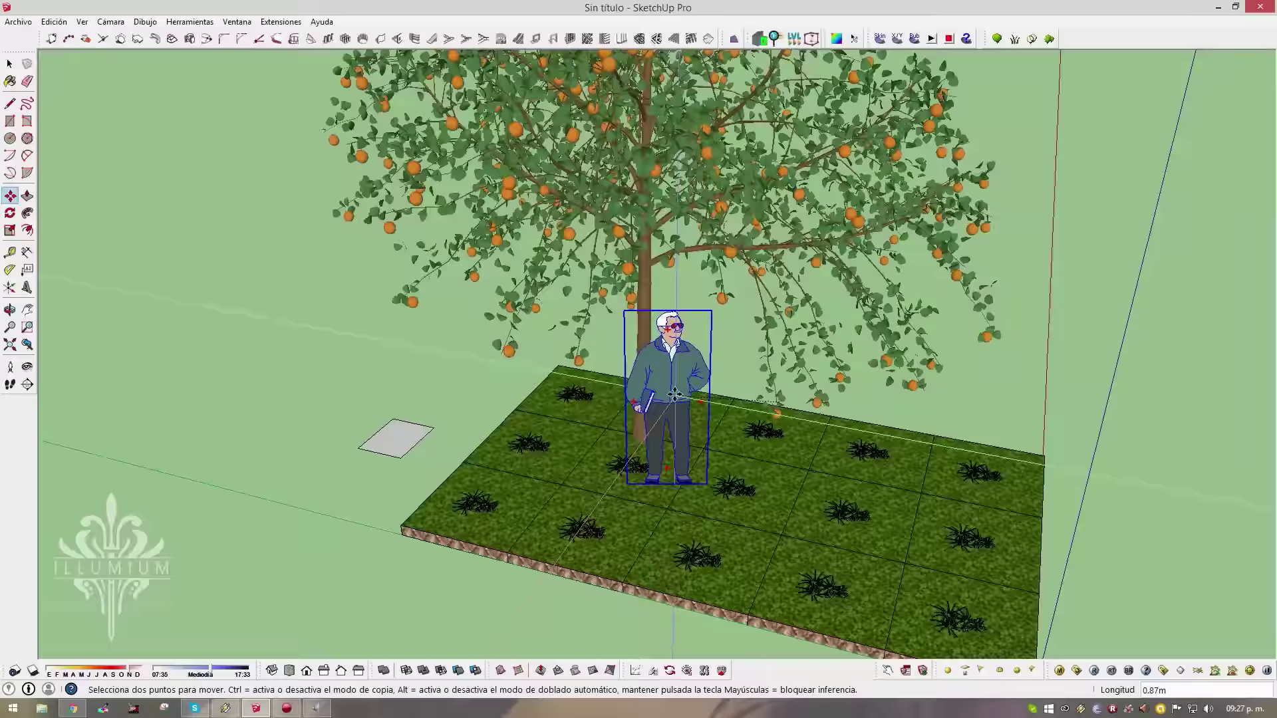
click(676, 398)
mouse_move(677, 397)
middle_down()
mouse_move(762, 312)
mouse_move(616, 299)
mouse_move(549, 236)
mouse_move(641, 297)
mouse_move(653, 364)
middle_up()
scroll(762, 313, up, 3)
key(space)
scroll(653, 365, up, 1)
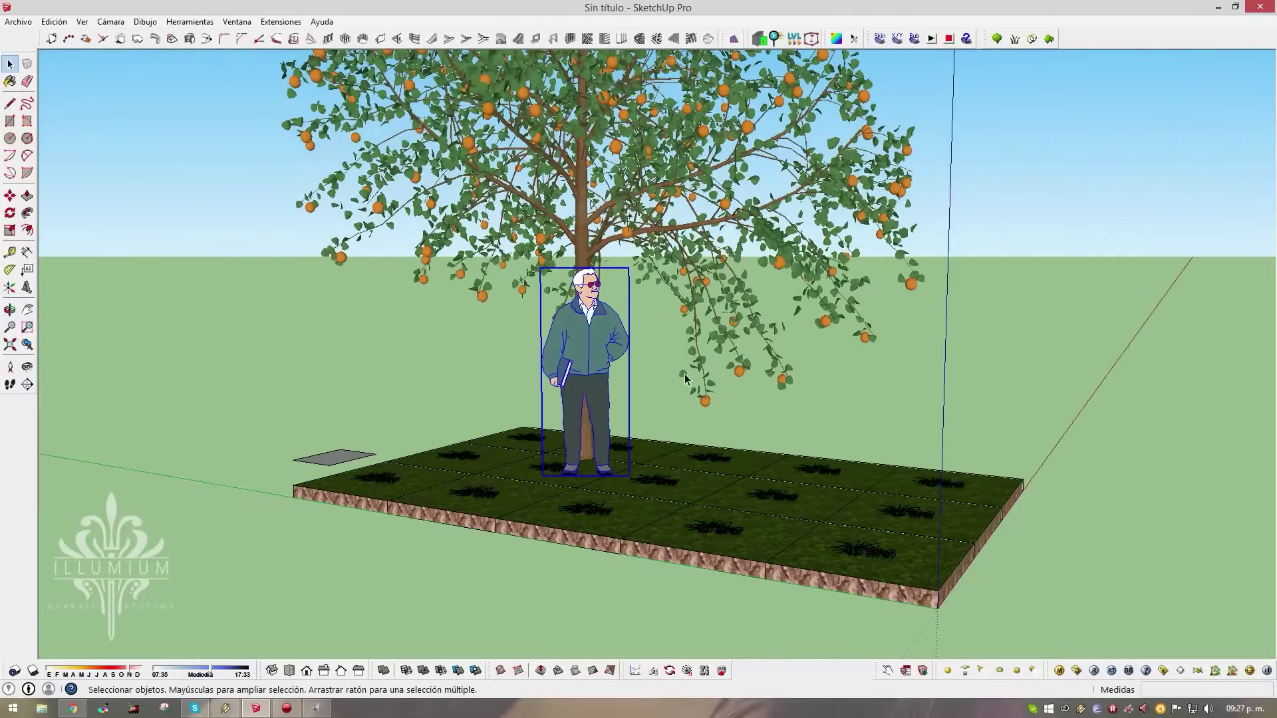
scroll(646, 352, up, 1)
scroll(643, 349, up, 1)
In V-Ray's Output settings, lock the 1600 × 788 image aspect ratio
click(888, 671)
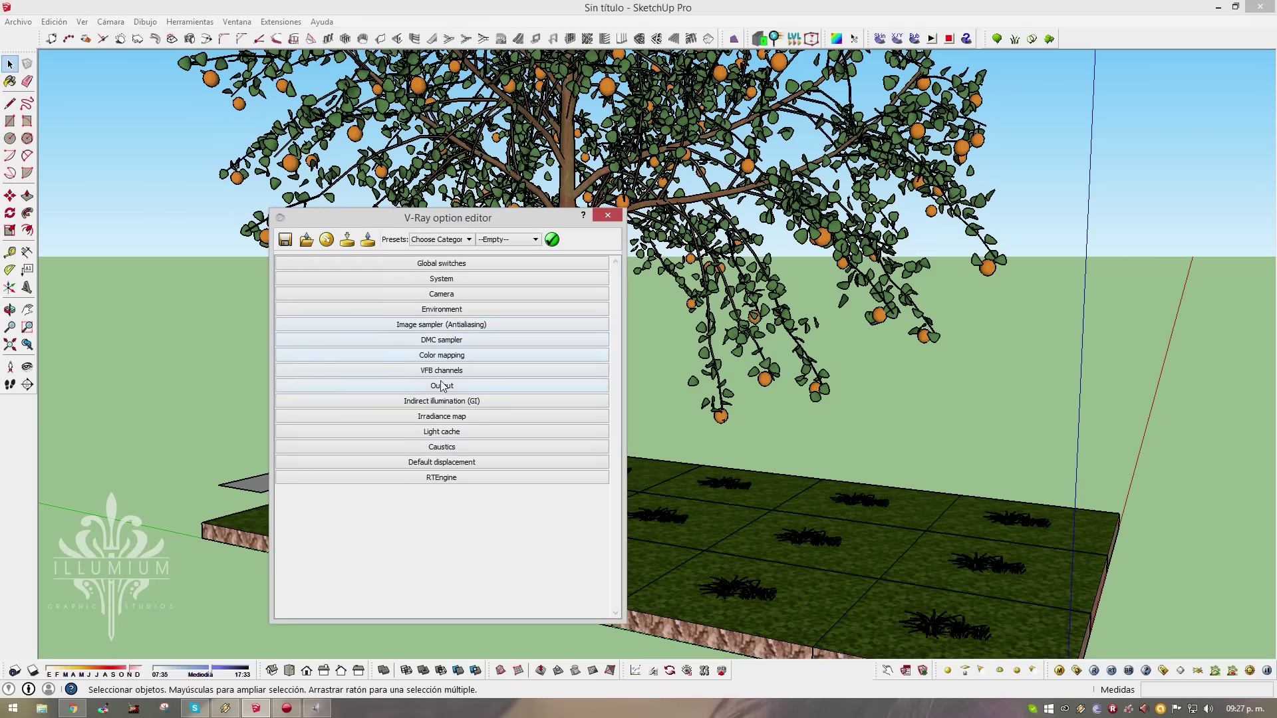
click(442, 387)
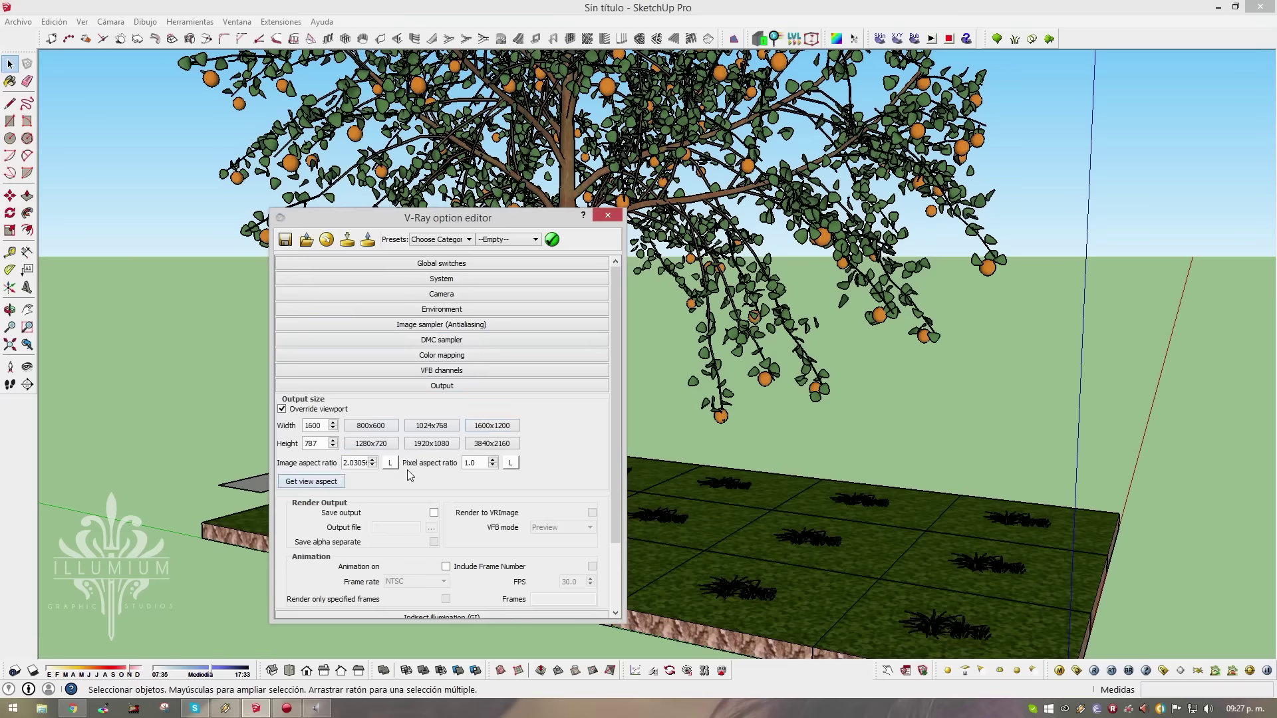
click(390, 463)
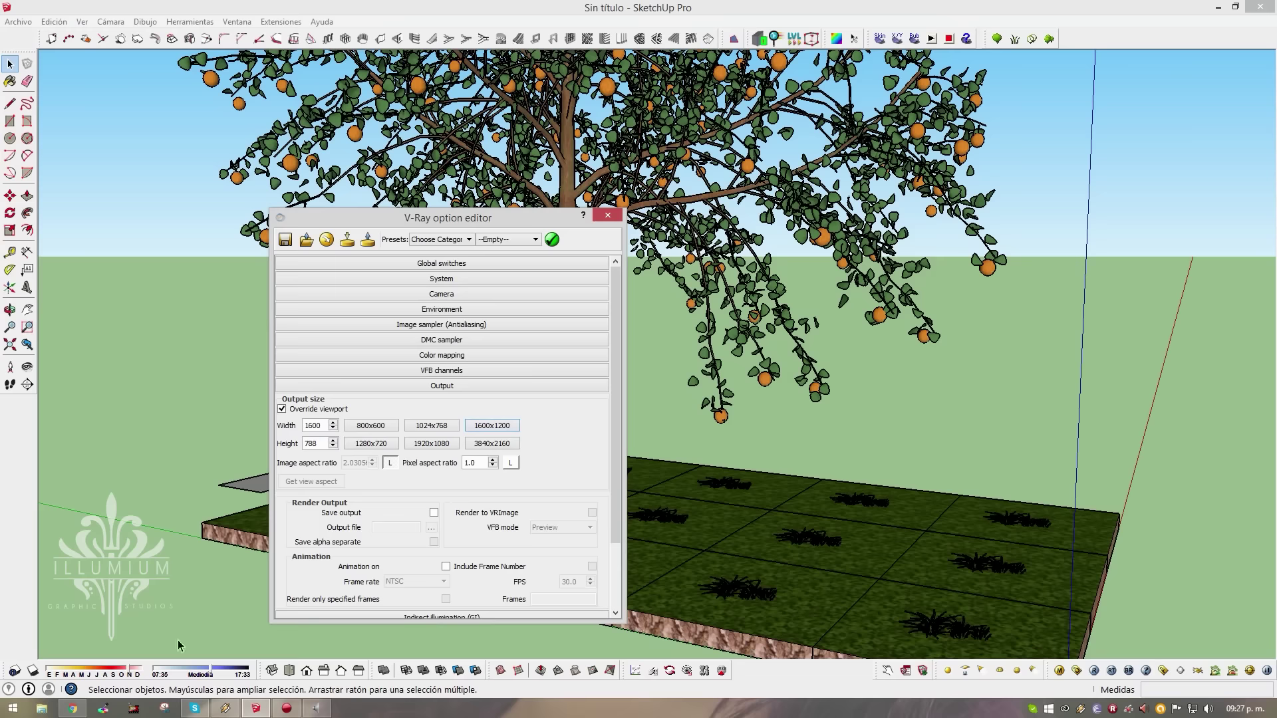
Close the V-Ray options and orbit the view around the tree and figure
click(607, 215)
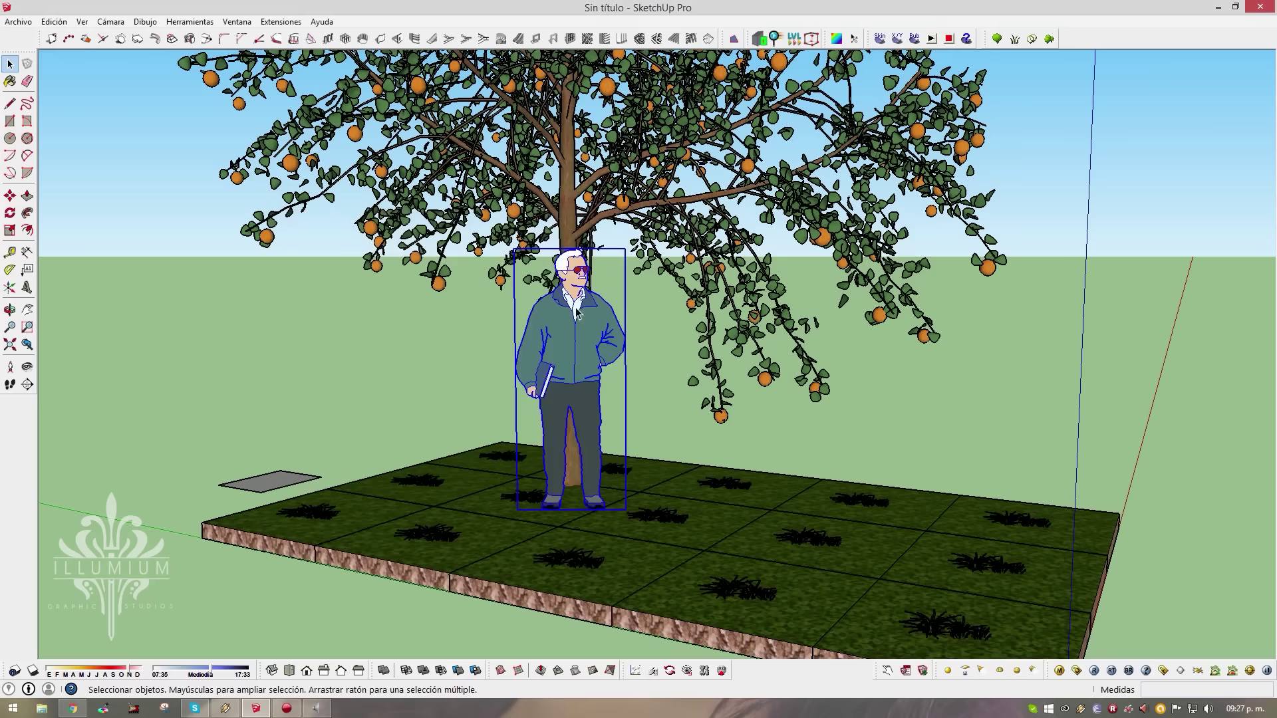
middle_drag(608, 226, 613, 298)
drag(612, 297, 606, 294)
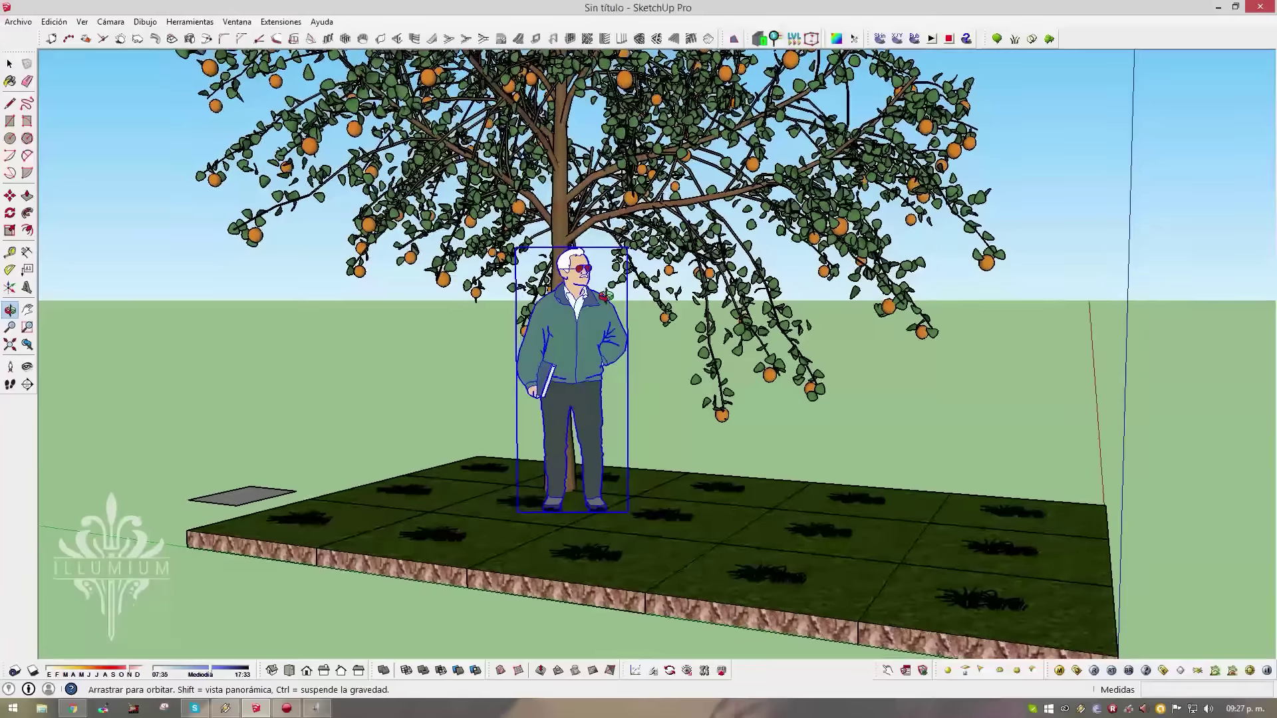
key(space)
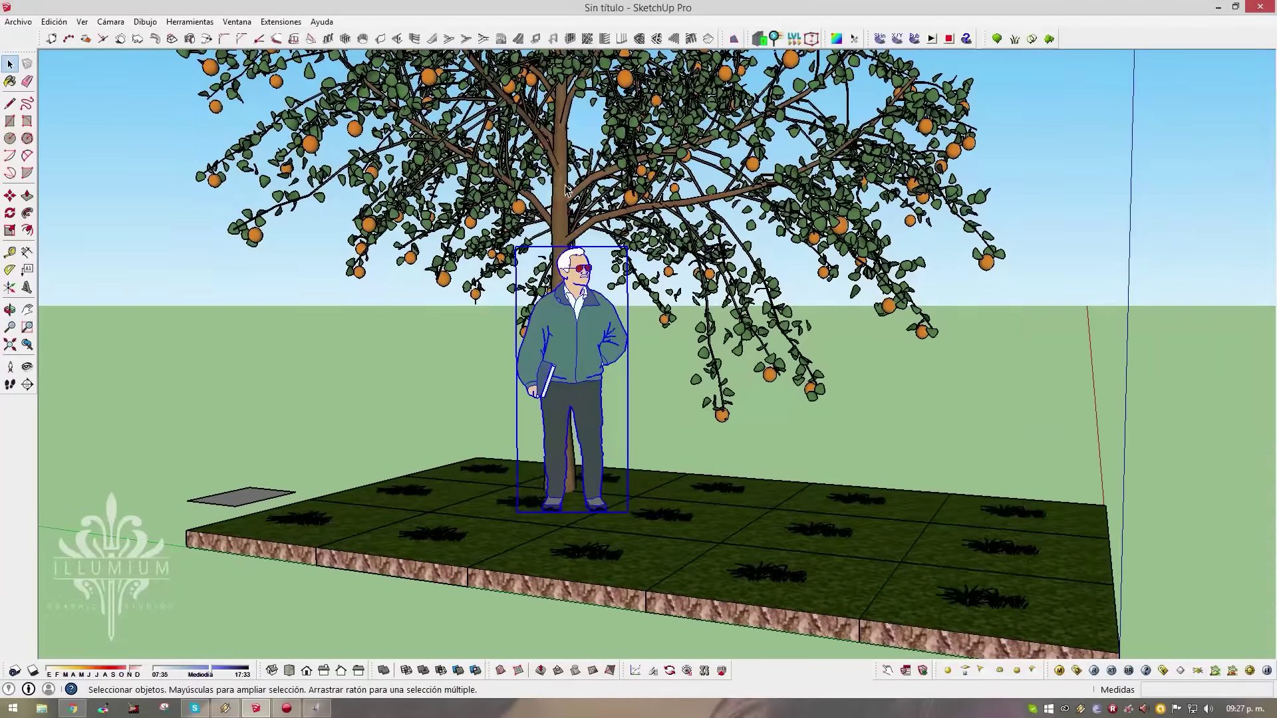
Export the orange tree as the V-Ray proxy Naranjo.vrmesh in the Proxy folder
click(550, 145)
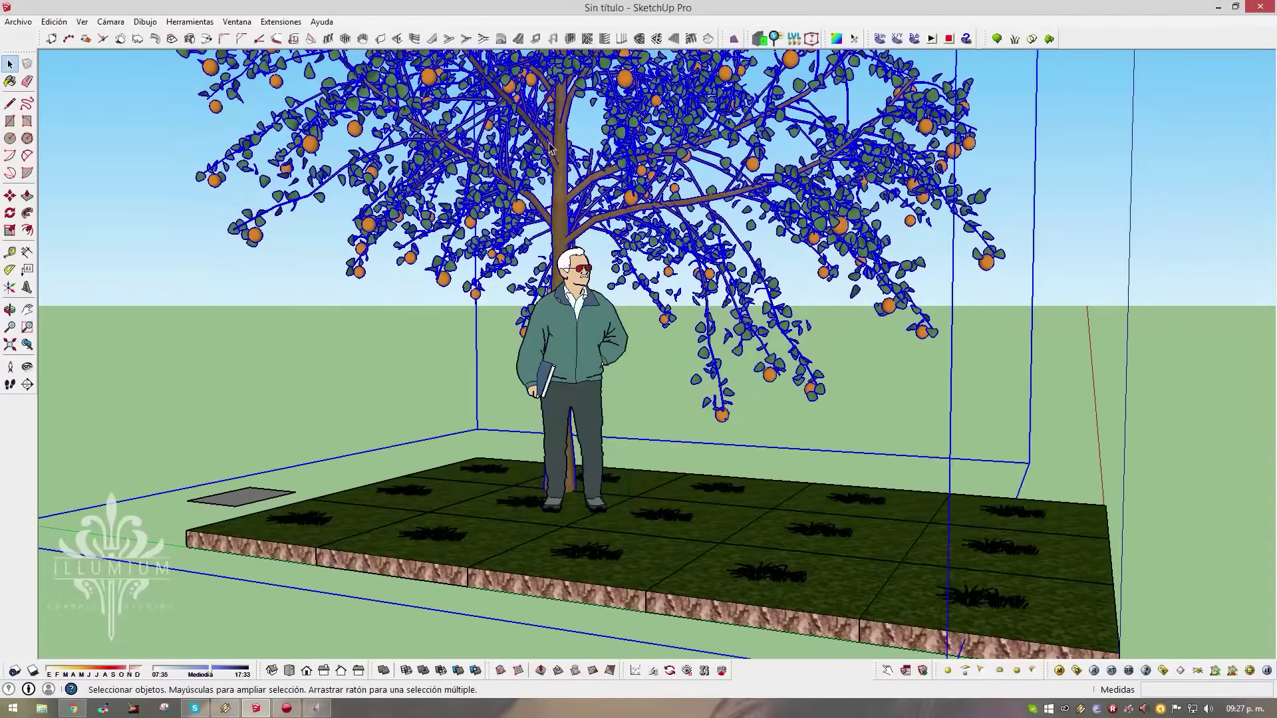
click(1215, 670)
text(Naranjo)
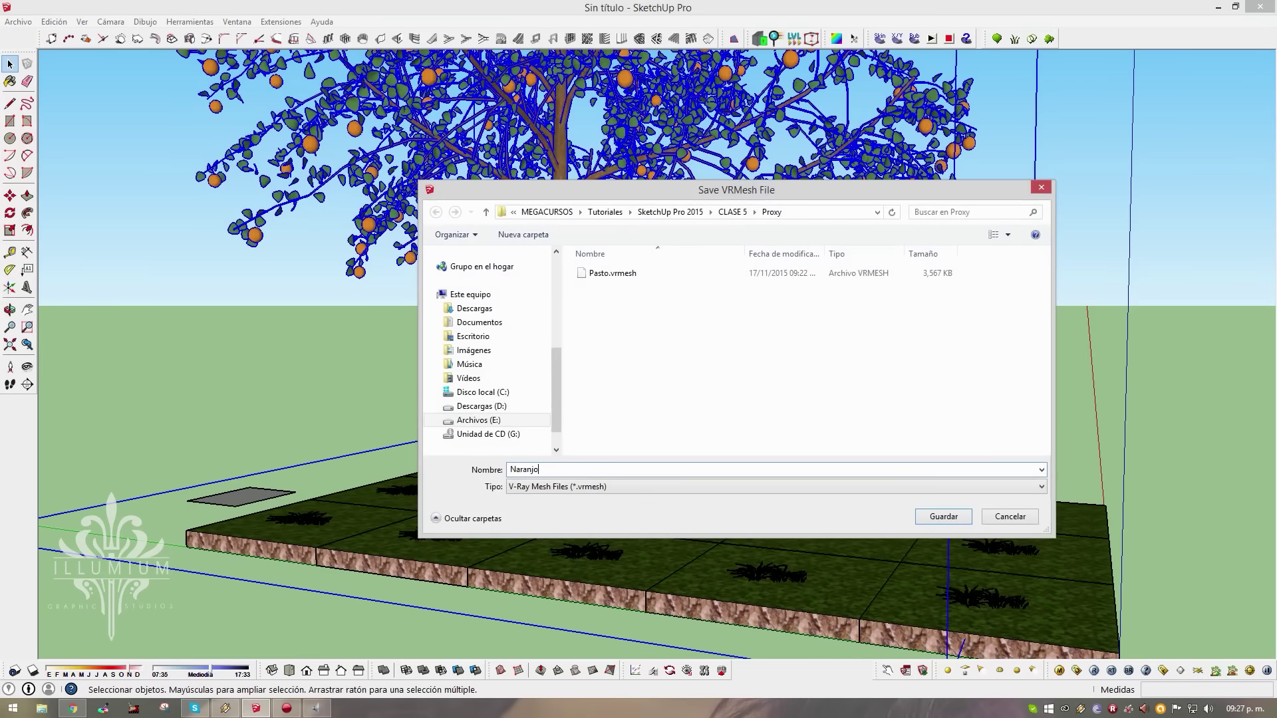
key(Return)
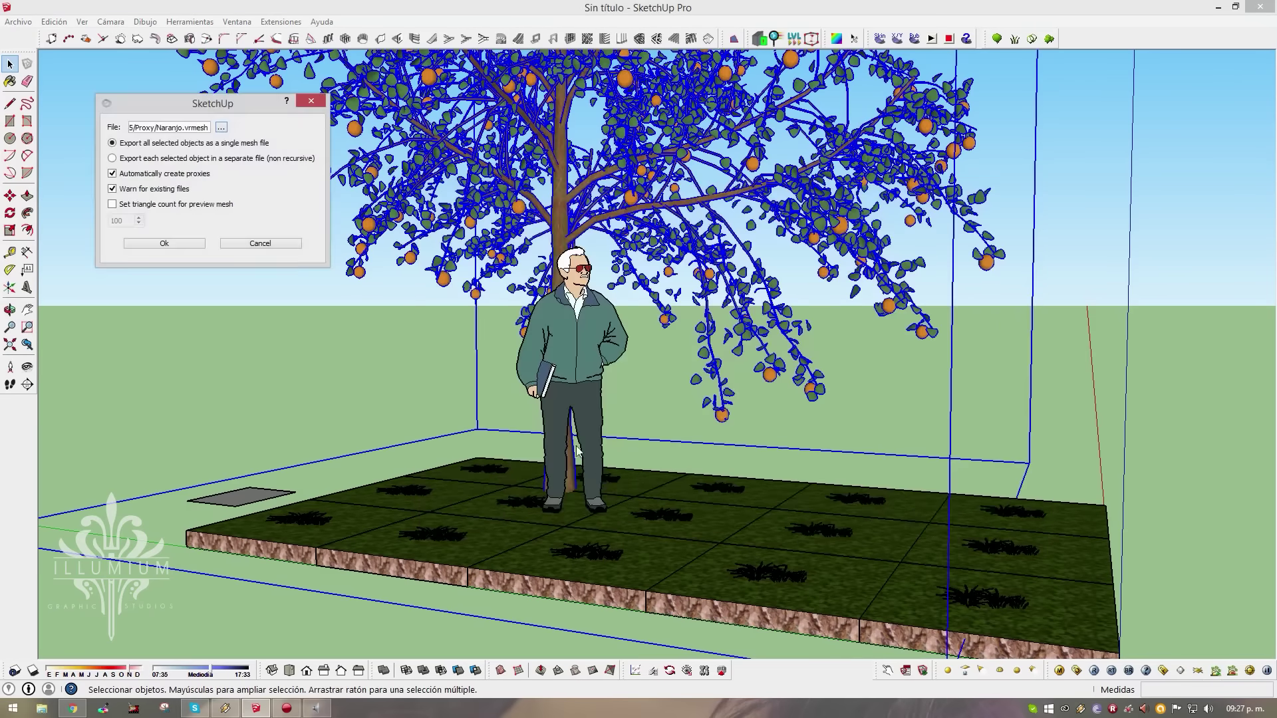
click(164, 243)
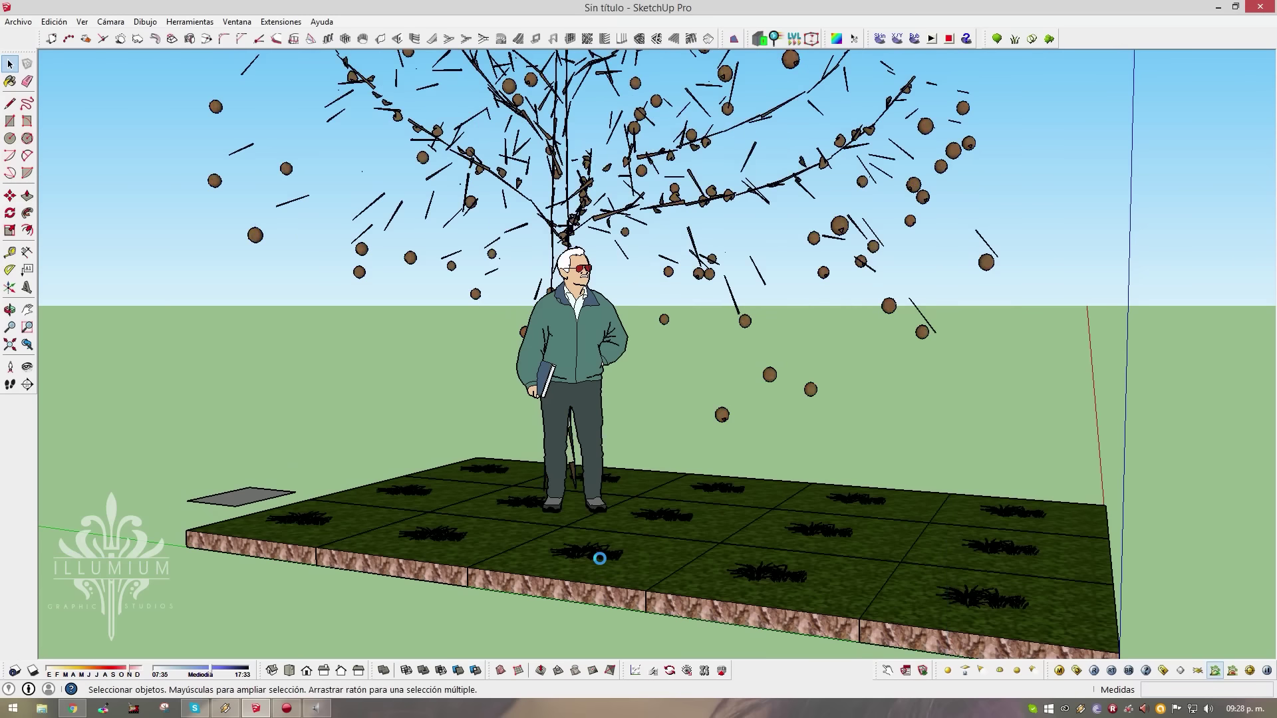
Reframe the view so the figure under the tree shows against the sky
mouse_move(602, 564)
middle_down()
mouse_move(841, 327)
mouse_move(908, 372)
mouse_move(613, 308)
mouse_move(841, 281)
mouse_move(732, 470)
middle_up()
scroll(907, 372, up, 10)
scroll(612, 308, down, 10)
scroll(841, 281, up, 8)
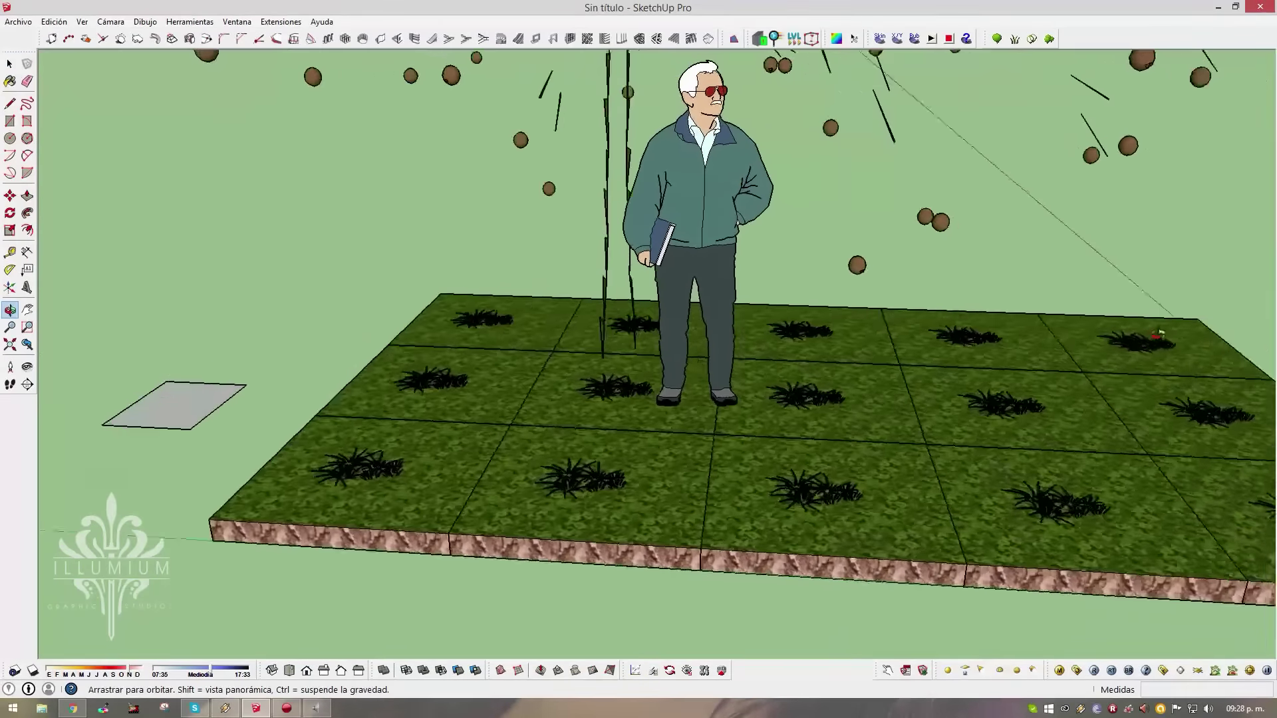
scroll(732, 470, up, 5)
scroll(719, 308, down, 3)
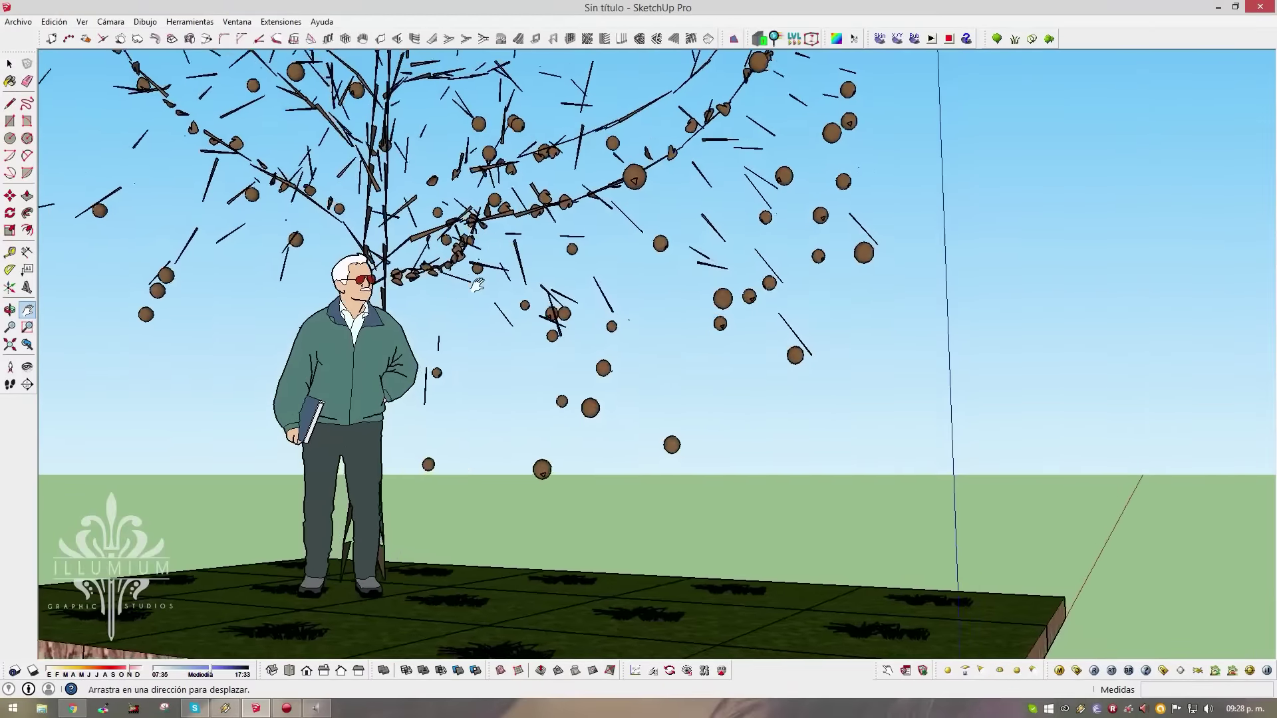
mouse_move(719, 308)
shift+middle_down()
mouse_move(555, 251)
mouse_move(555, 264)
shift+middle_up()
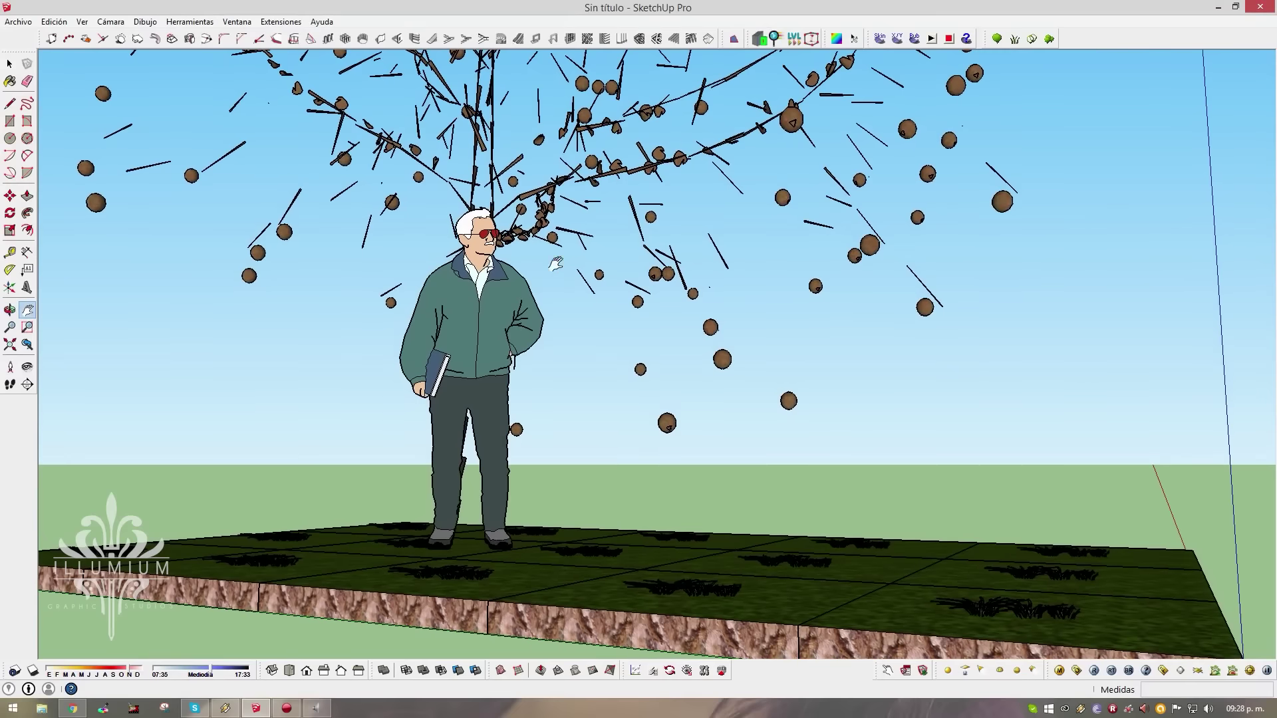
Render the orange tree and figure scene in V-Ray, save it as 'PASTO 2', and close the frame buffer
click(1093, 670)
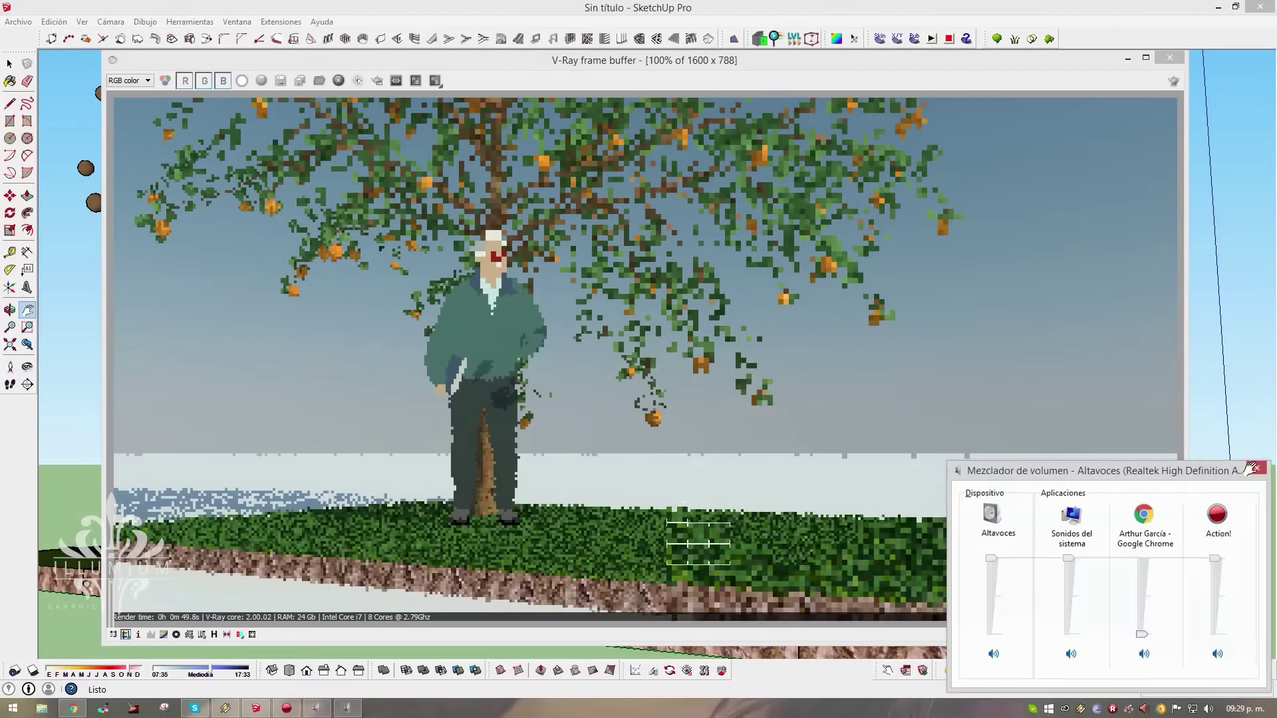
click(1255, 468)
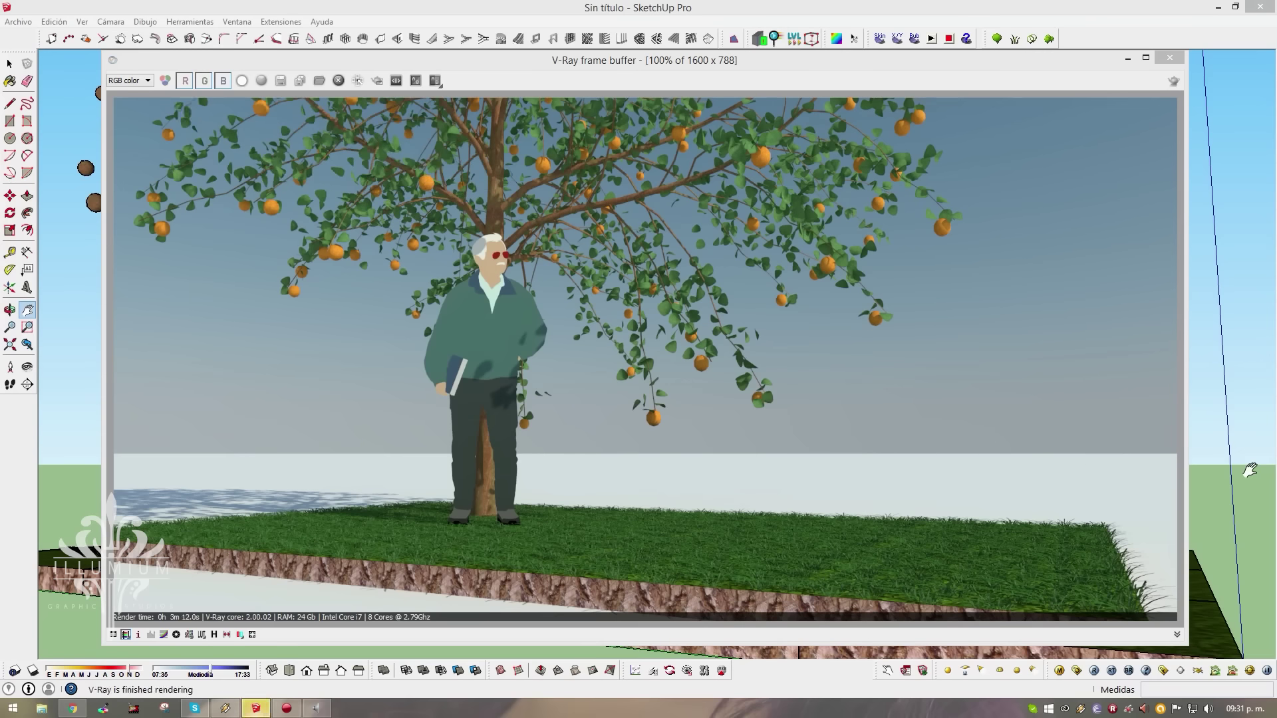
click(279, 81)
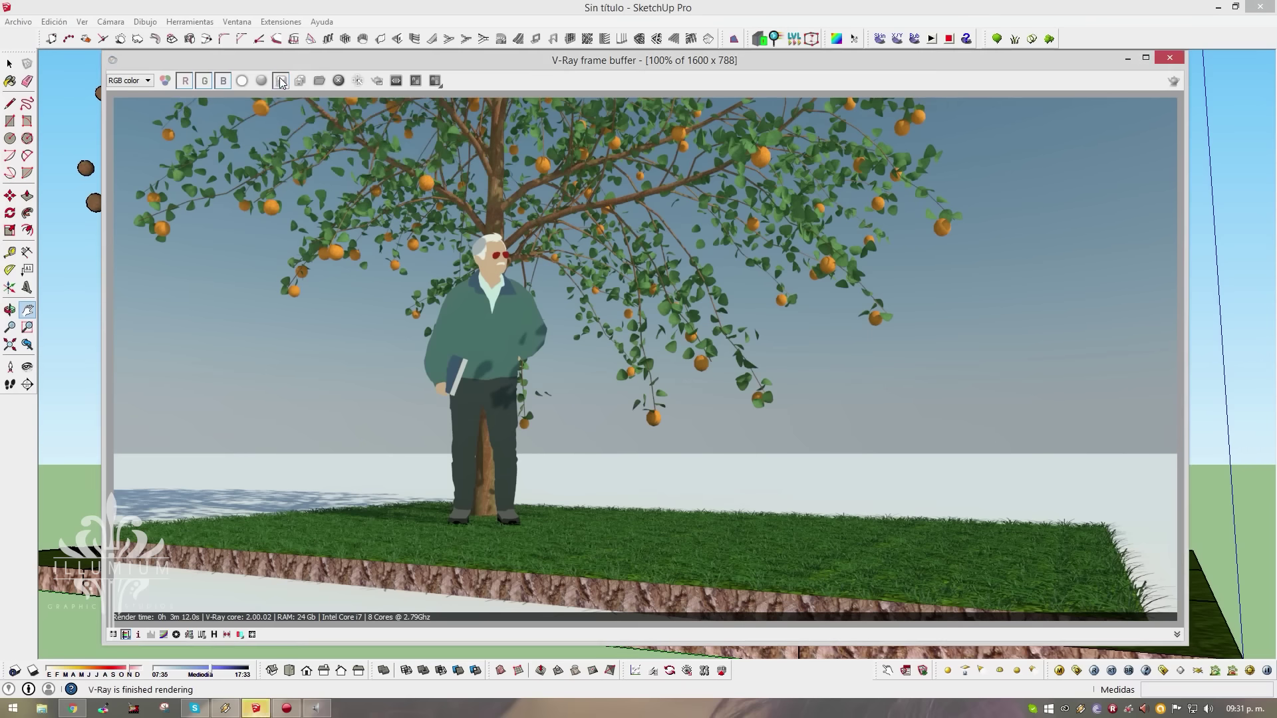
click(627, 285)
double_click(640, 465)
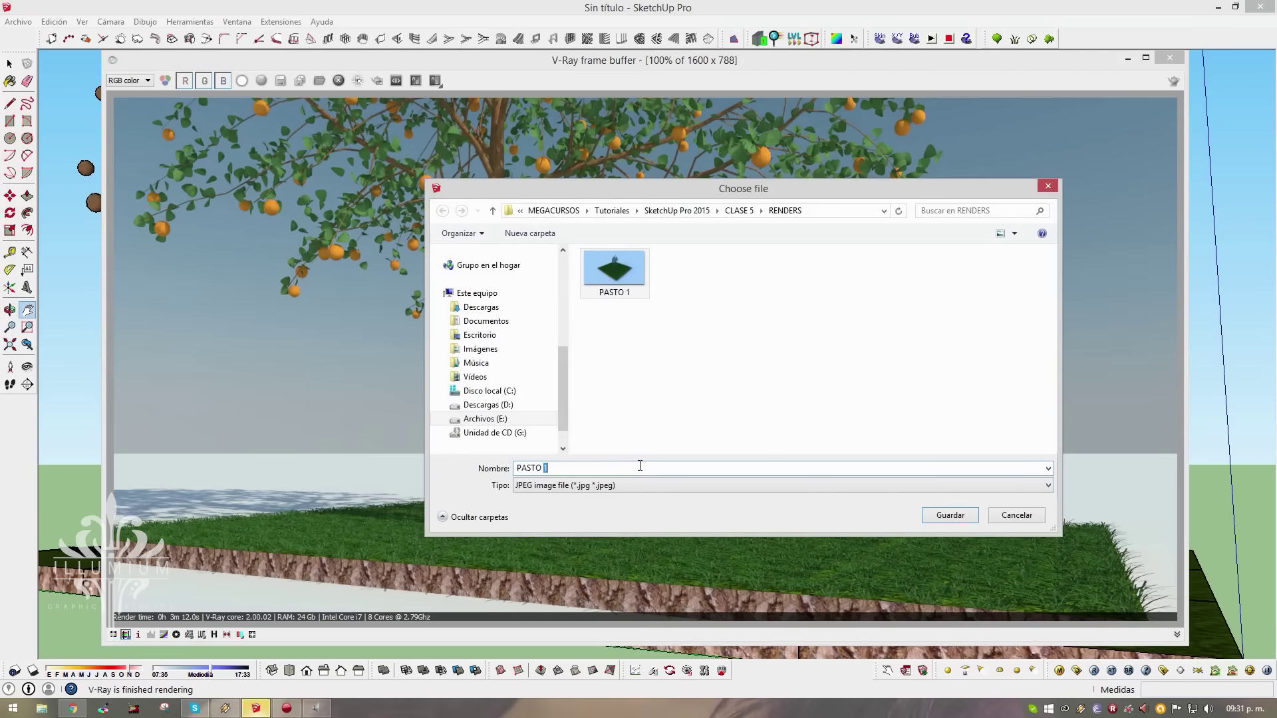
key(Return)
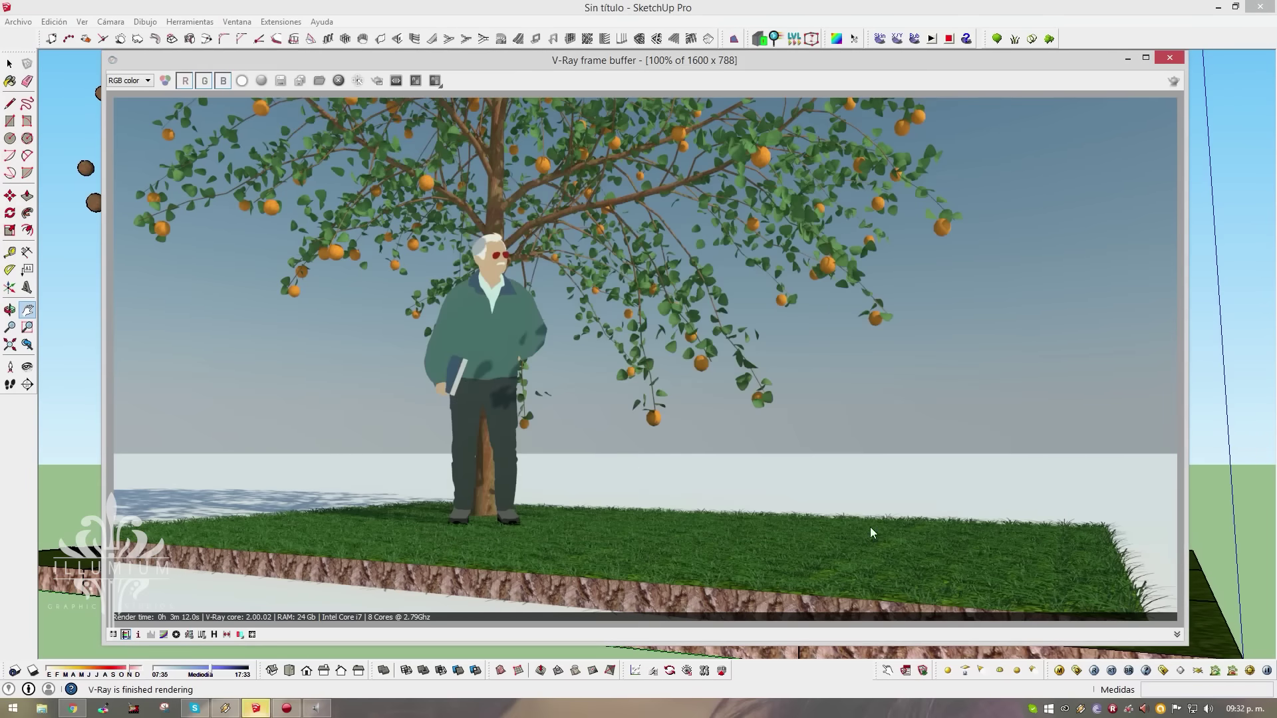
click(1170, 57)
mouse_move(664, 432)
middle_down()
mouse_move(902, 394)
mouse_move(798, 299)
mouse_move(712, 189)
mouse_move(713, 259)
mouse_move(649, 414)
middle_up()
scroll(798, 299, down, 3)
scroll(714, 259, up, 3)
scroll(636, 398, up, 3)
scroll(636, 398, up, 3)
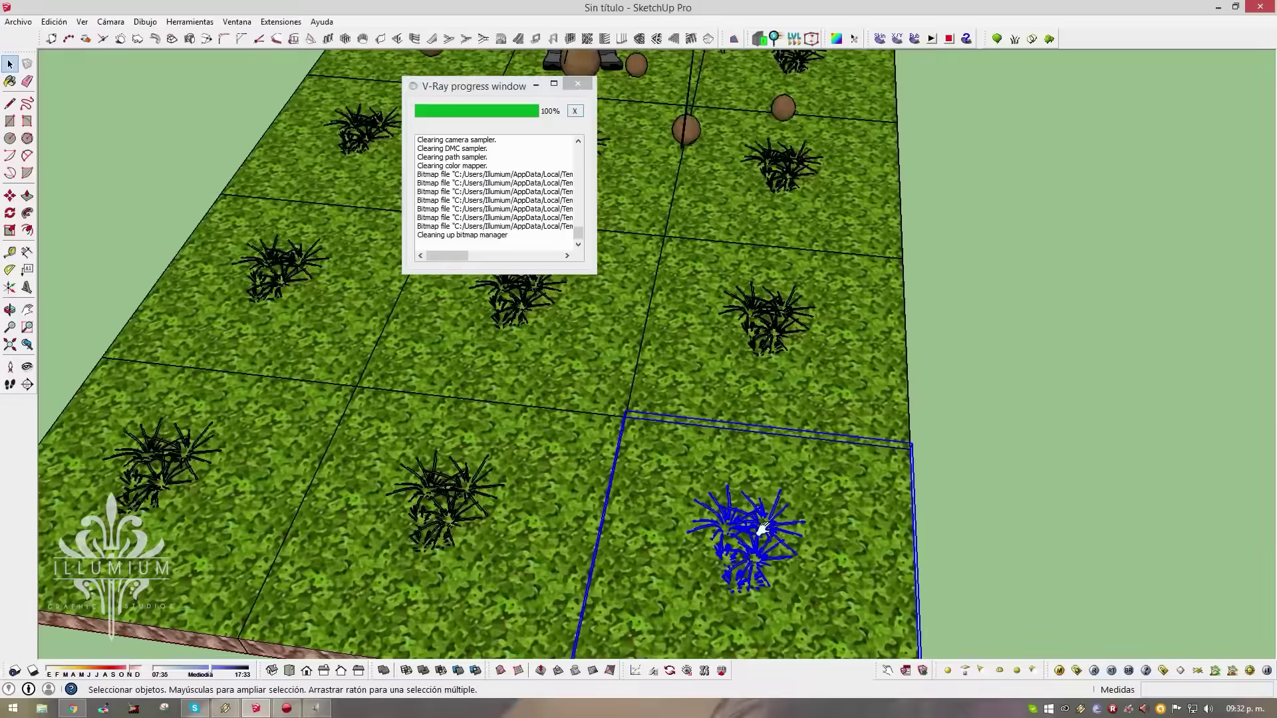
scroll(637, 398, up, 2)
mouse_move(698, 293)
middle_down()
mouse_move(744, 351)
mouse_move(704, 361)
middle_up()
double_click(705, 362)
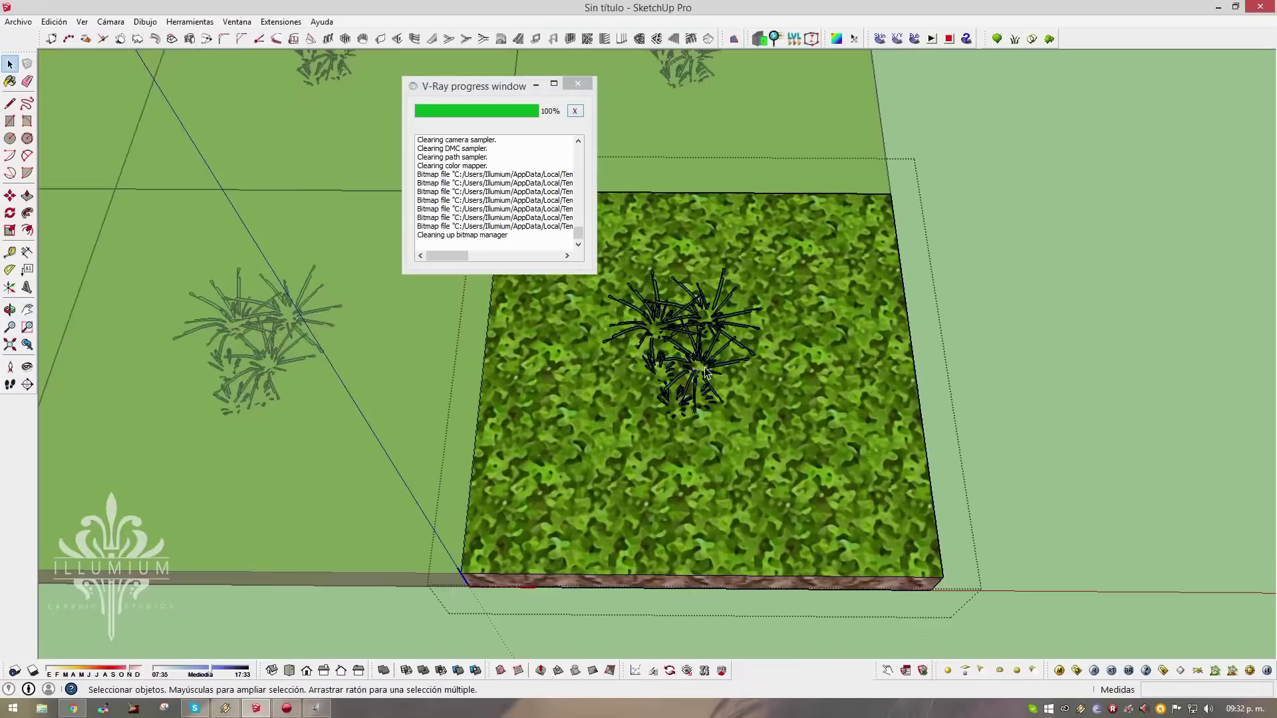
click(701, 369)
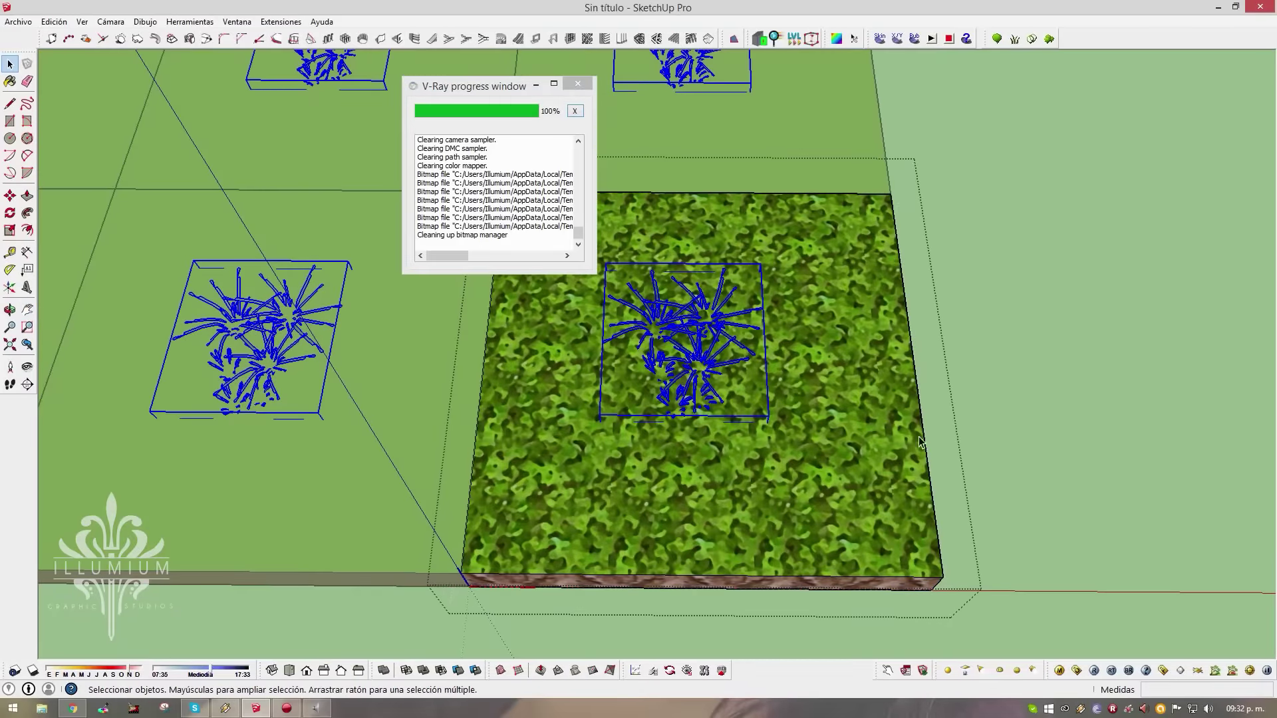
click(1049, 236)
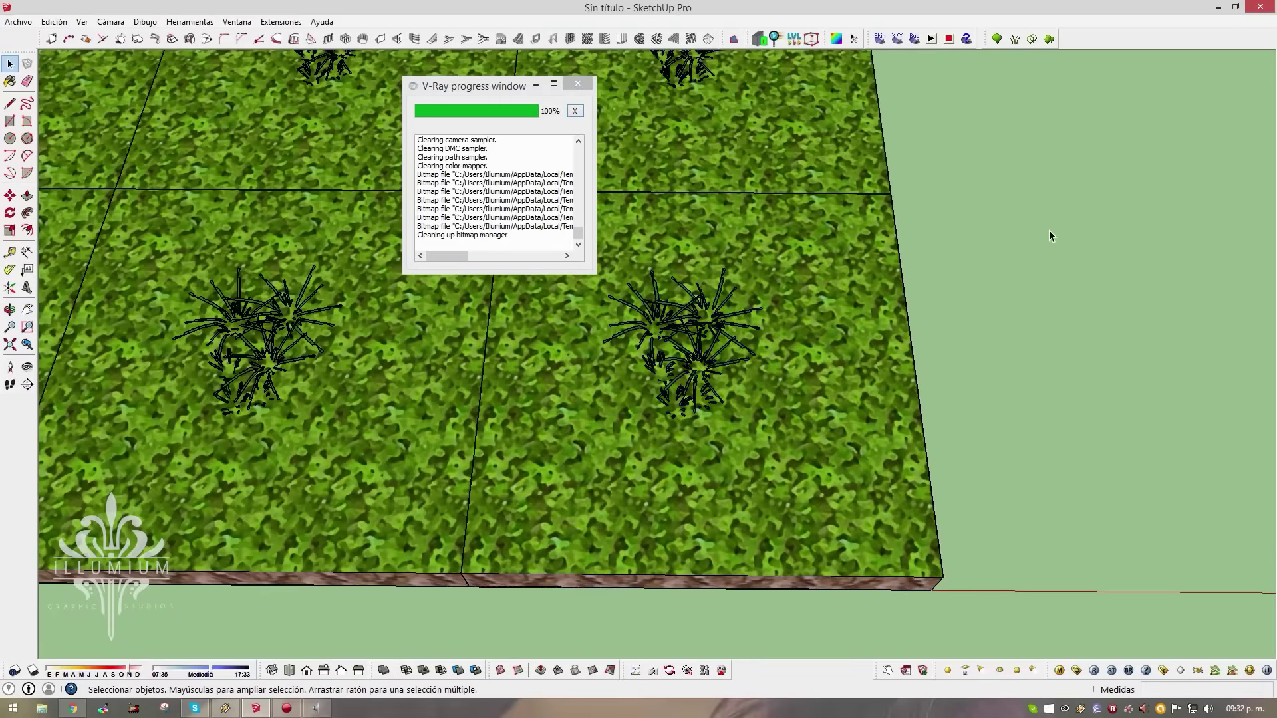
double_click(898, 282)
scroll(811, 275, down, 3)
mouse_move(811, 275)
middle_down()
mouse_move(772, 328)
mouse_move(845, 415)
middle_up()
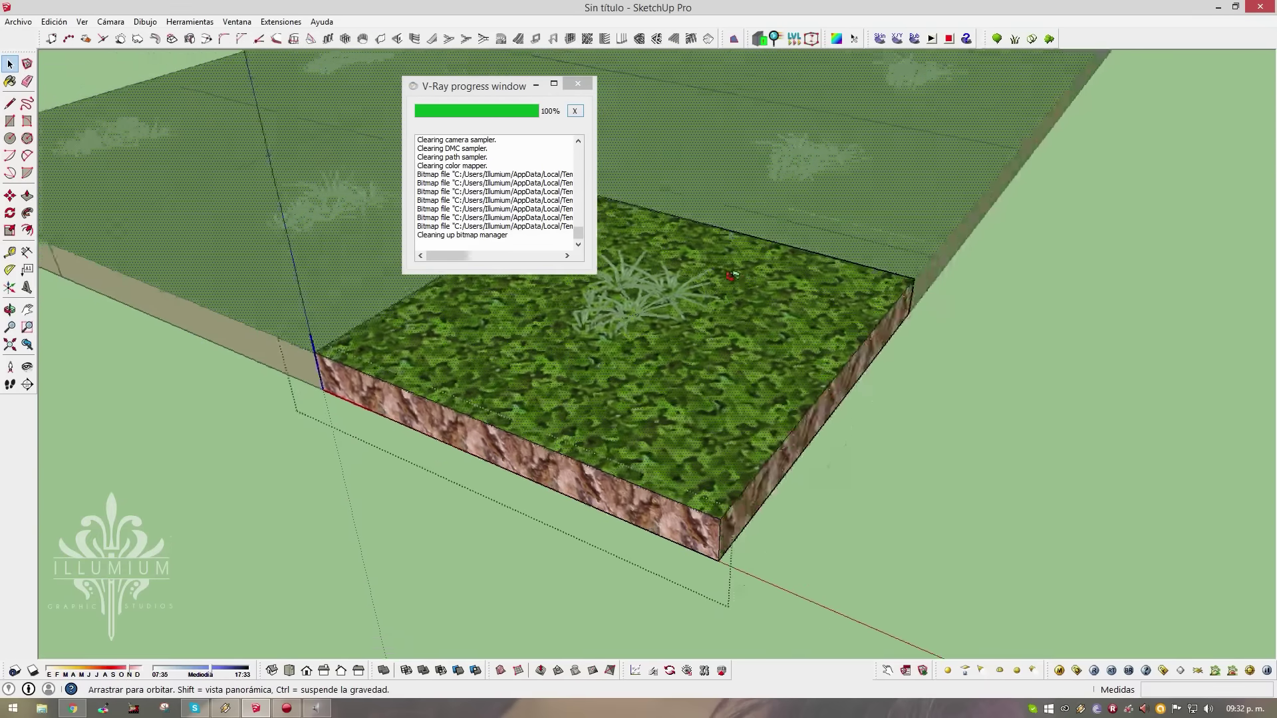
scroll(1146, 442, up, 3)
scroll(792, 405, up, 2)
Draw a flat circle on the ground just beside the grass tile slab
scroll(792, 406, down, 3)
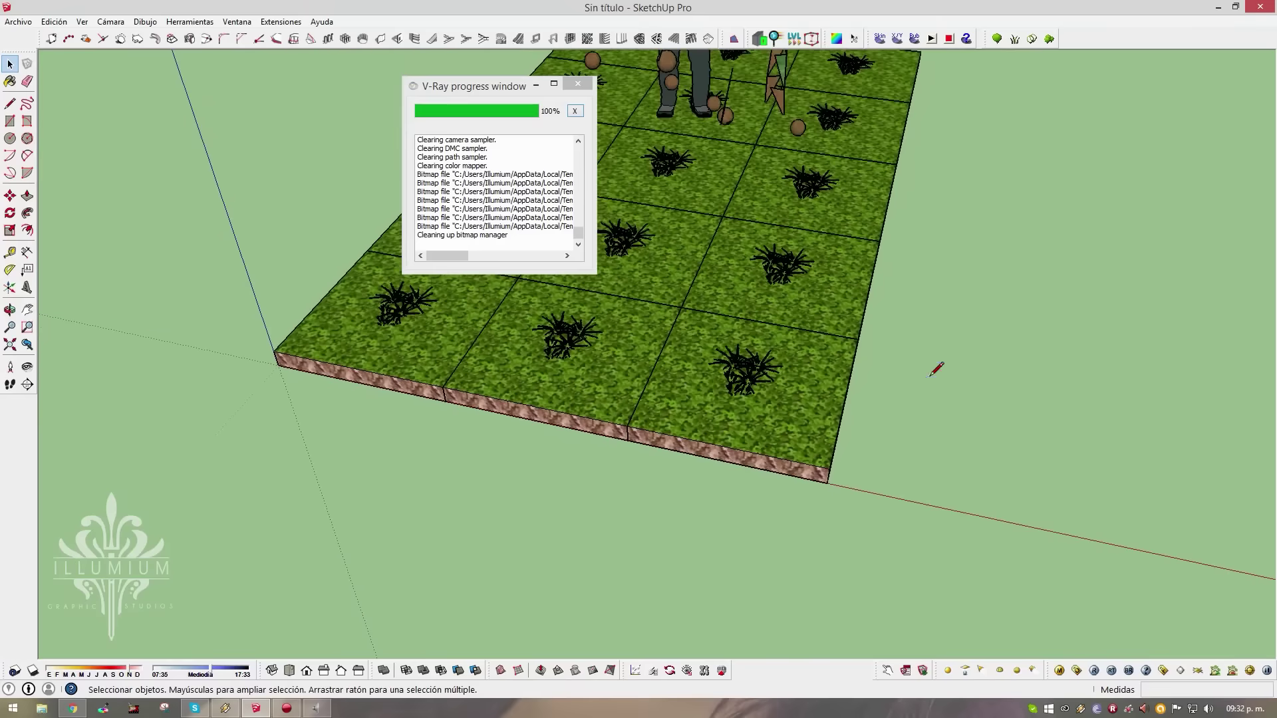
key(c)
click(958, 405)
click(1024, 403)
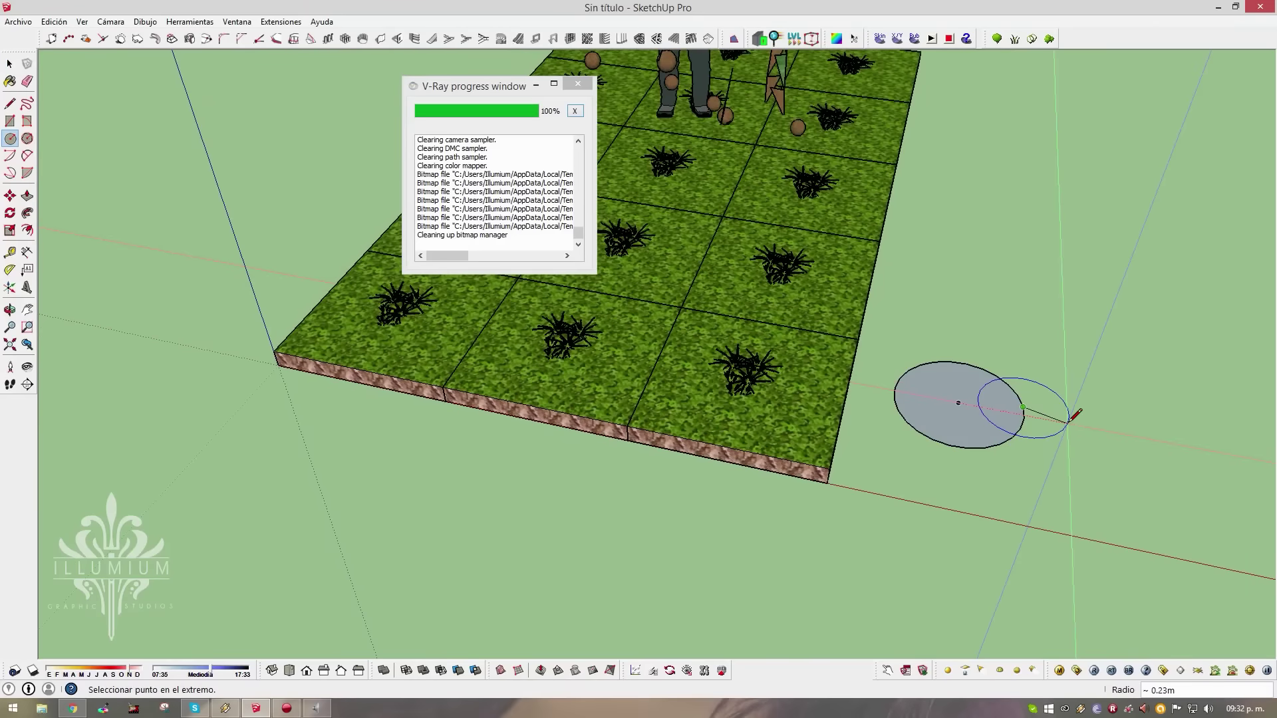
key(space)
Select the new circle and orbit to view the slab and circle from another angle
scroll(1072, 429, up, 2)
scroll(1072, 429, up, 1)
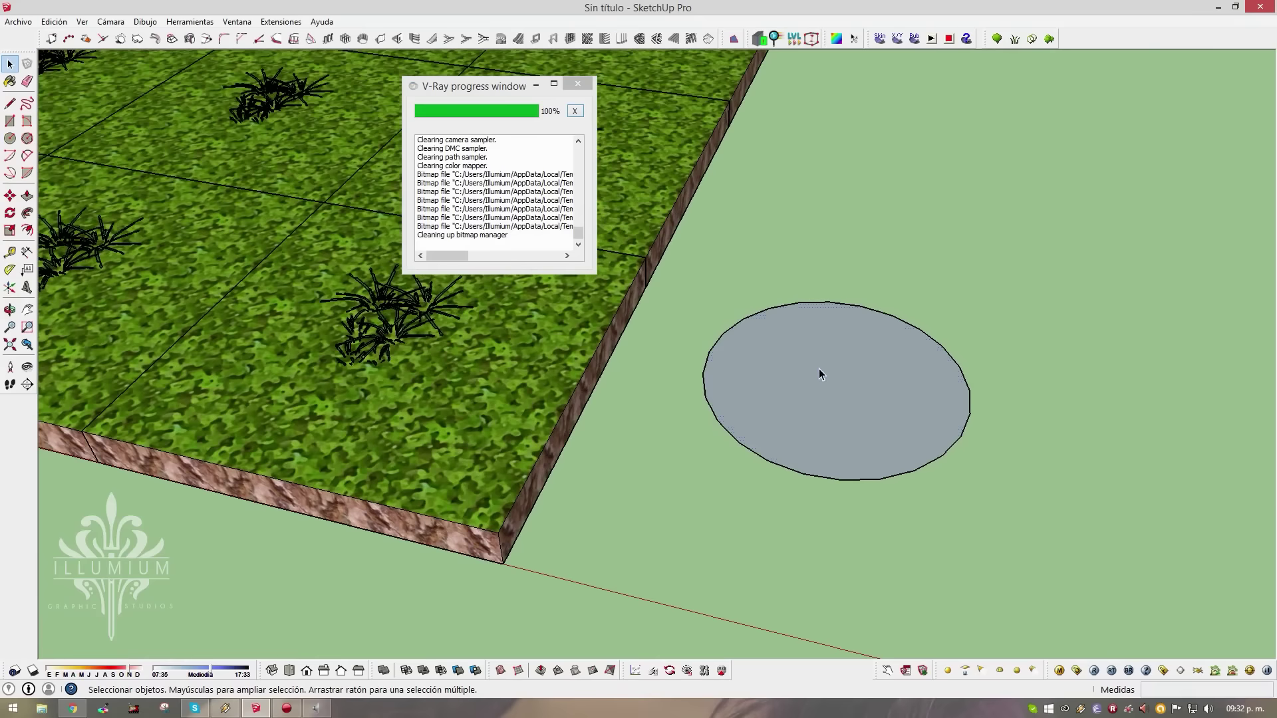
click(820, 370)
middle_drag(821, 370, 760, 321)
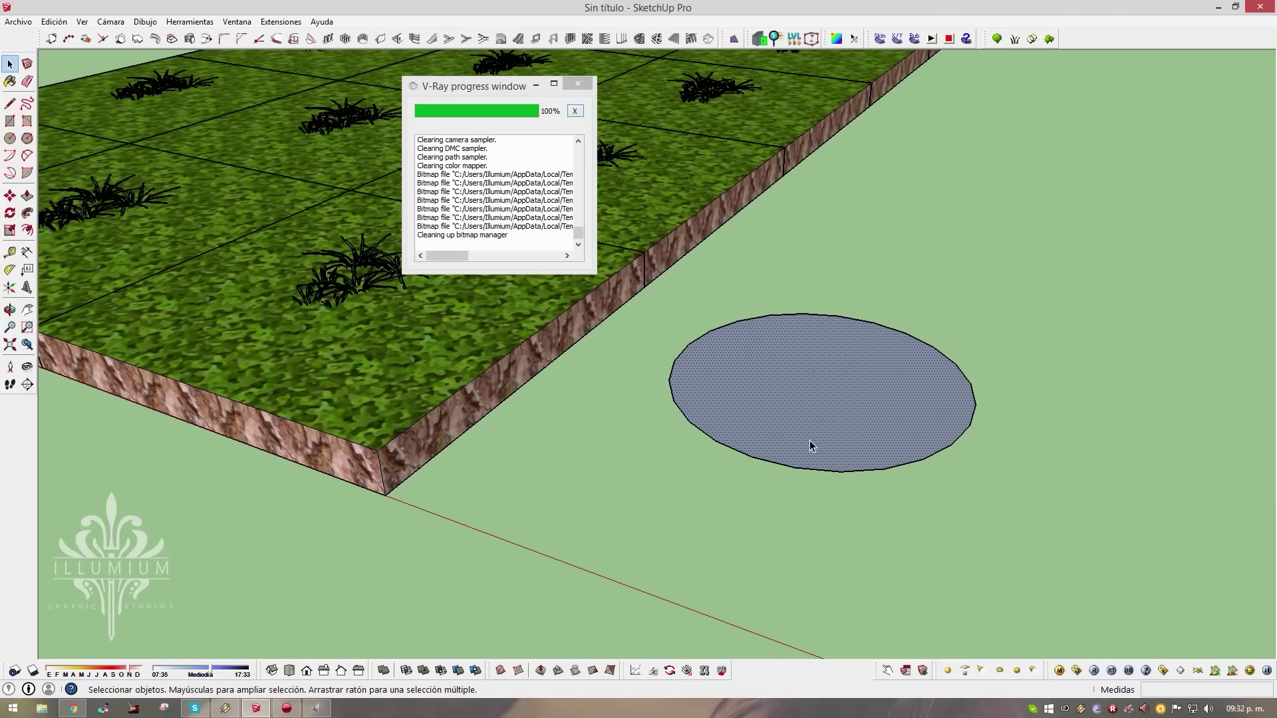
mouse_move(768, 395)
middle_down()
mouse_move(739, 397)
mouse_move(698, 370)
mouse_move(765, 314)
mouse_move(763, 301)
middle_up()
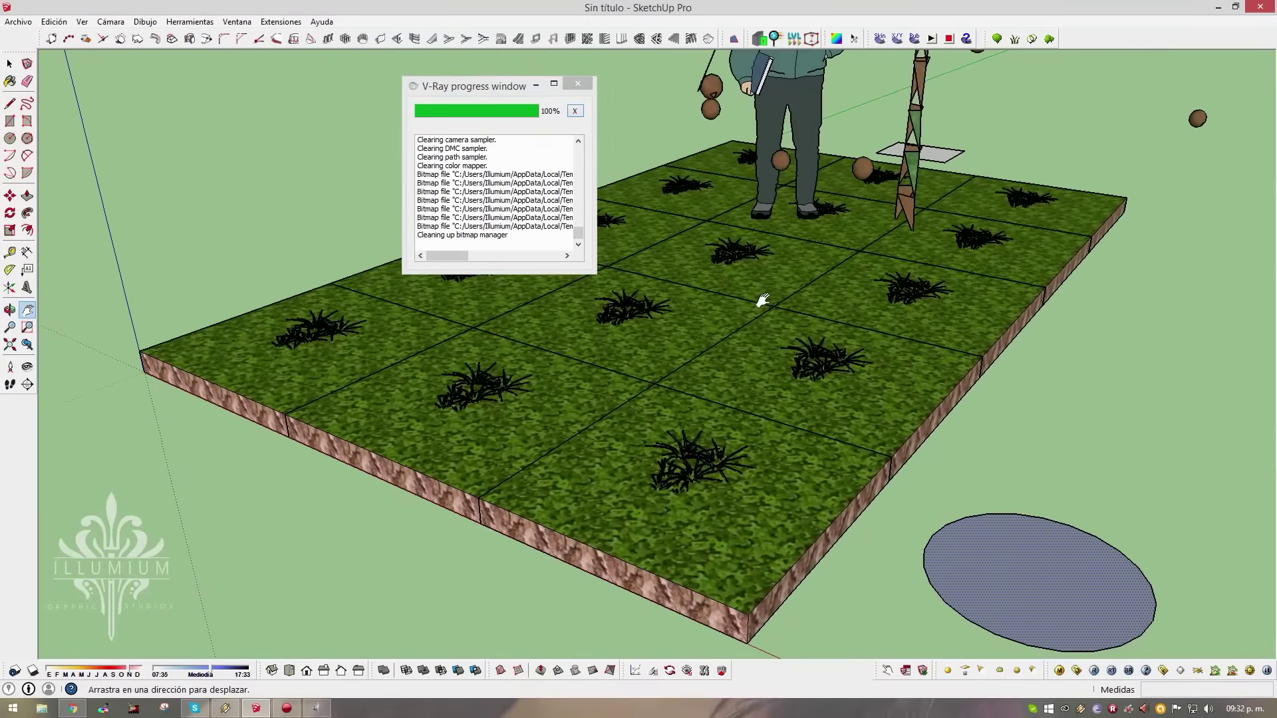